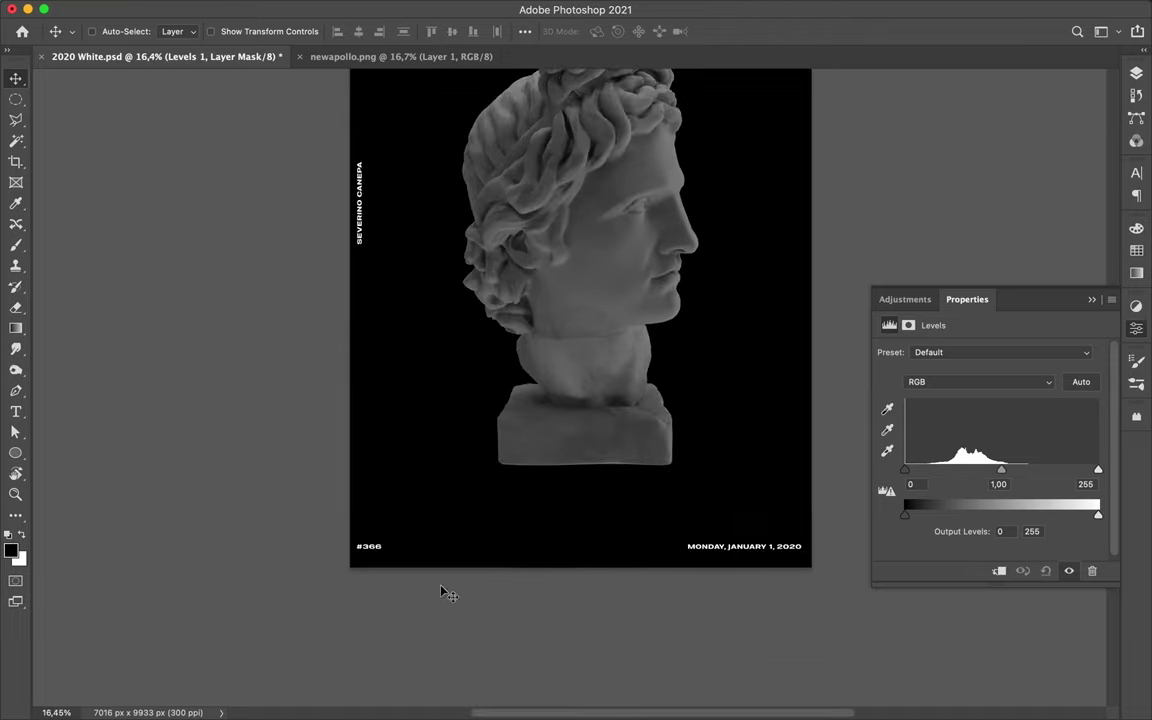
- Retype the #366 issue number as #692 and the date as SUNDAY, NOVEMBER 22, 2020, then save poster 2020 White.psd
double_click(393, 550)
text(2)
double_click(700, 546)
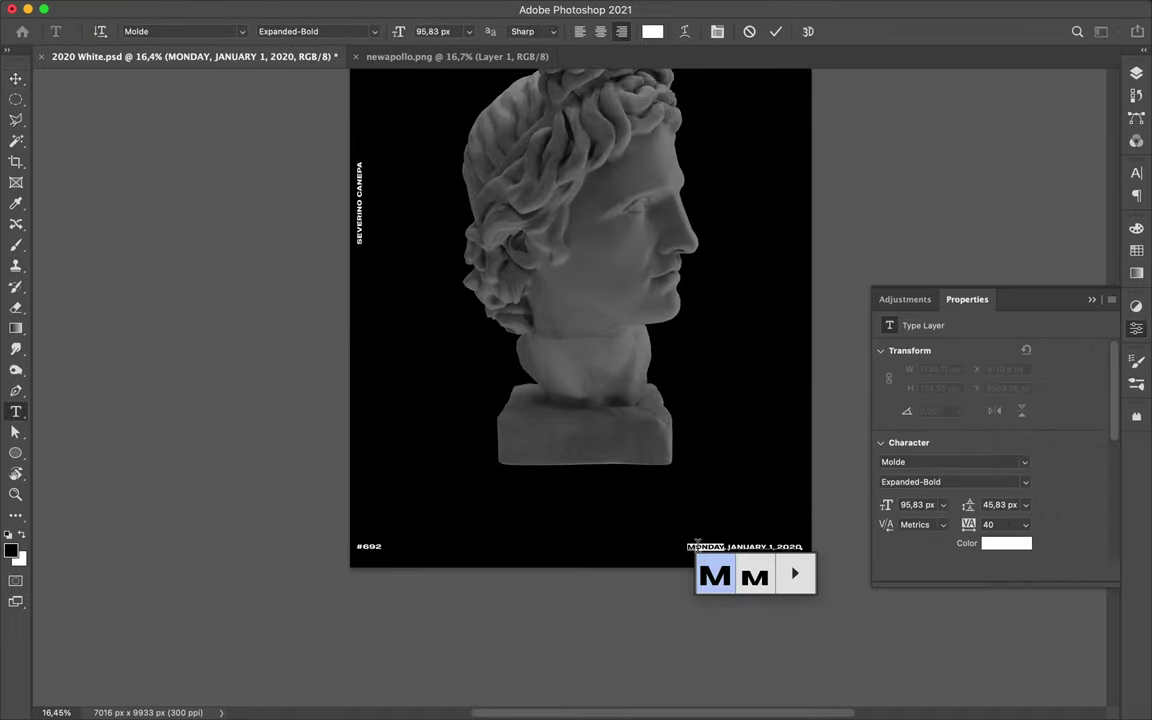
text(SUND)
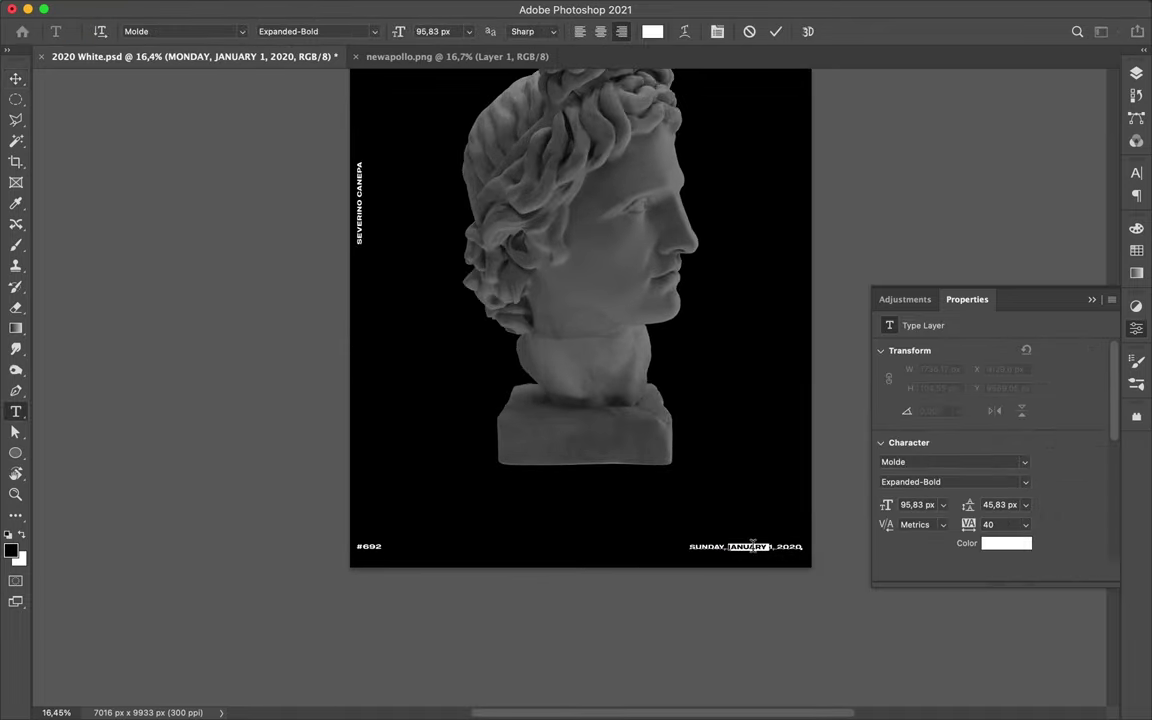
text(22)
key(ctrl+0)
key(ctrl+s)
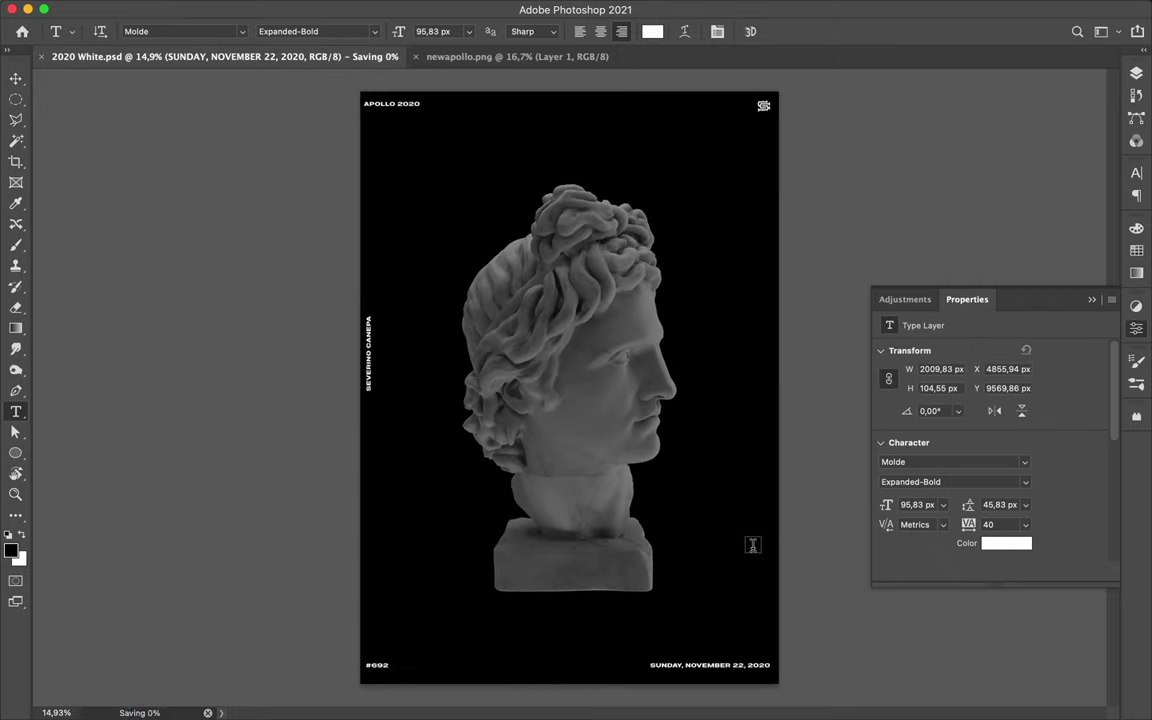
- Select the black background Rectangle 1 and switch its fill to a gradient
key(v)
ctrl+click(751, 514)
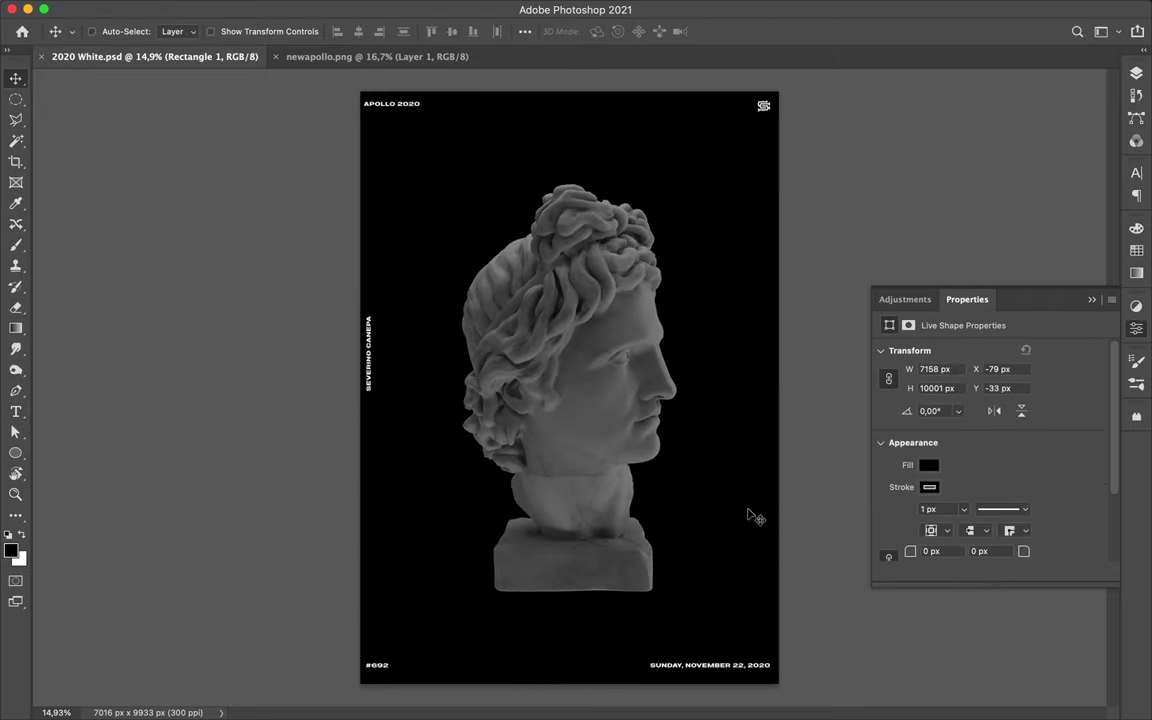
key(a)
click(290, 31)
click(239, 31)
click(201, 62)
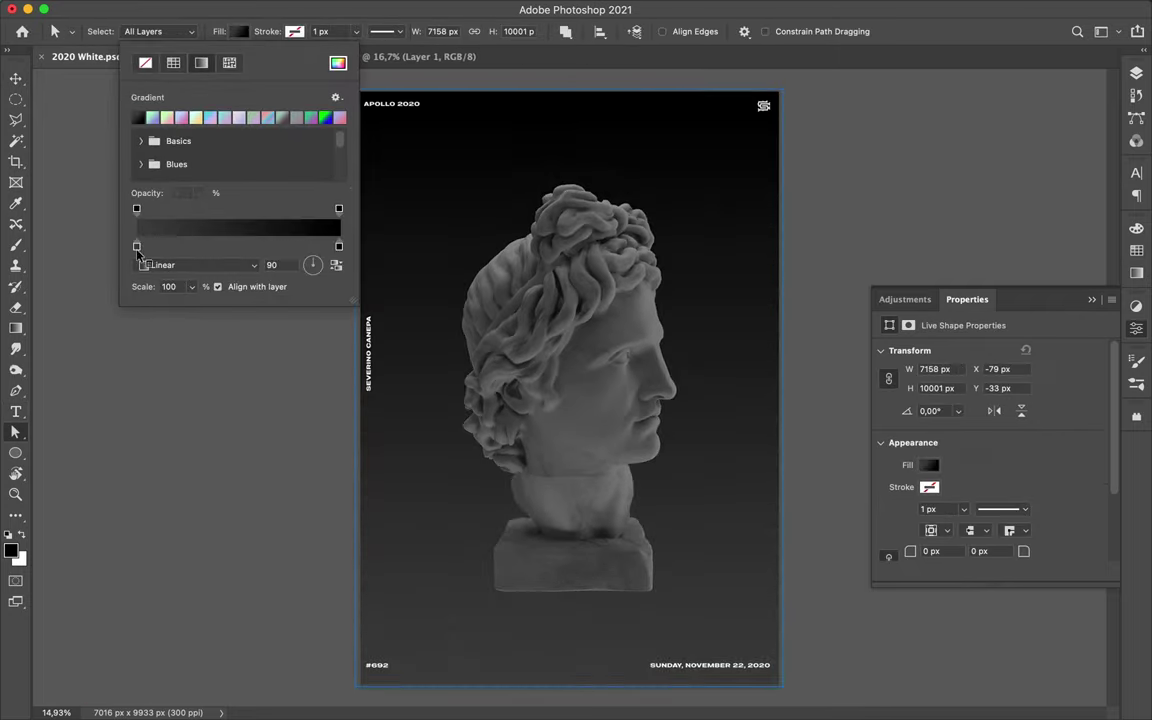
- Reposition the gradient stops and set their colours to form a soft dark grey fade
mouse_move(137, 247)
mouse_down()
mouse_move(257, 247)
mouse_move(130, 247)
mouse_up()
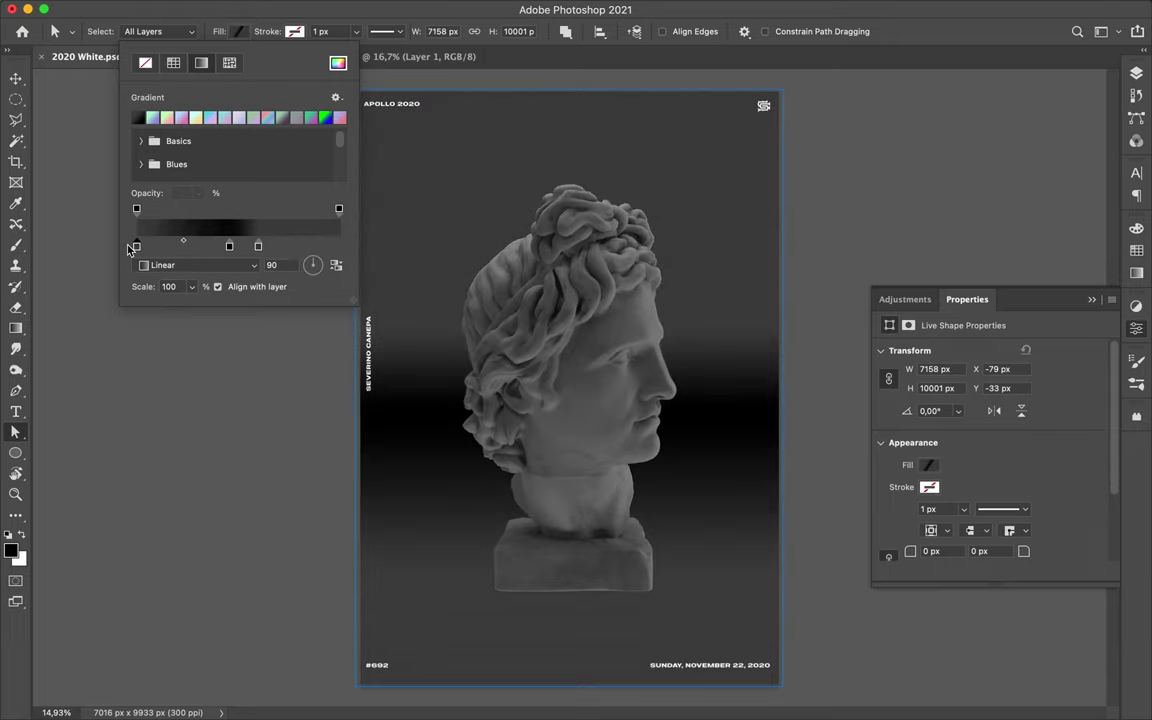
mouse_move(258, 246)
mouse_down()
mouse_move(339, 246)
mouse_move(184, 246)
mouse_up()
double_click(184, 246)
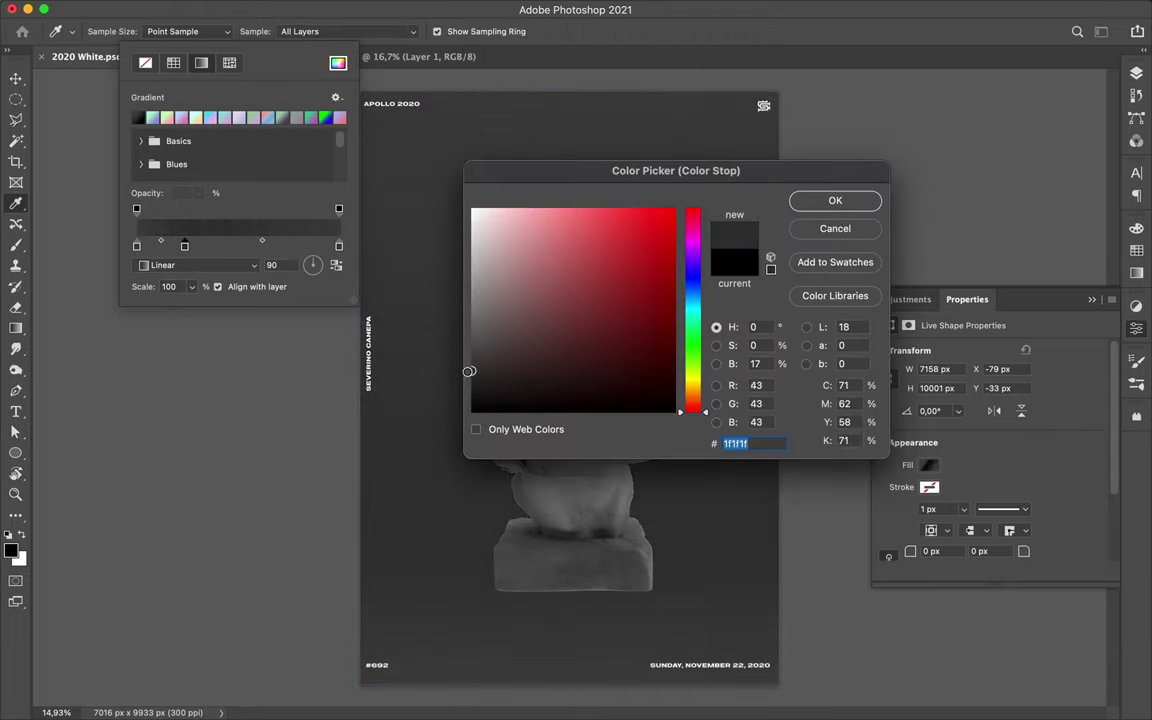
click(815, 205)
double_click(137, 246)
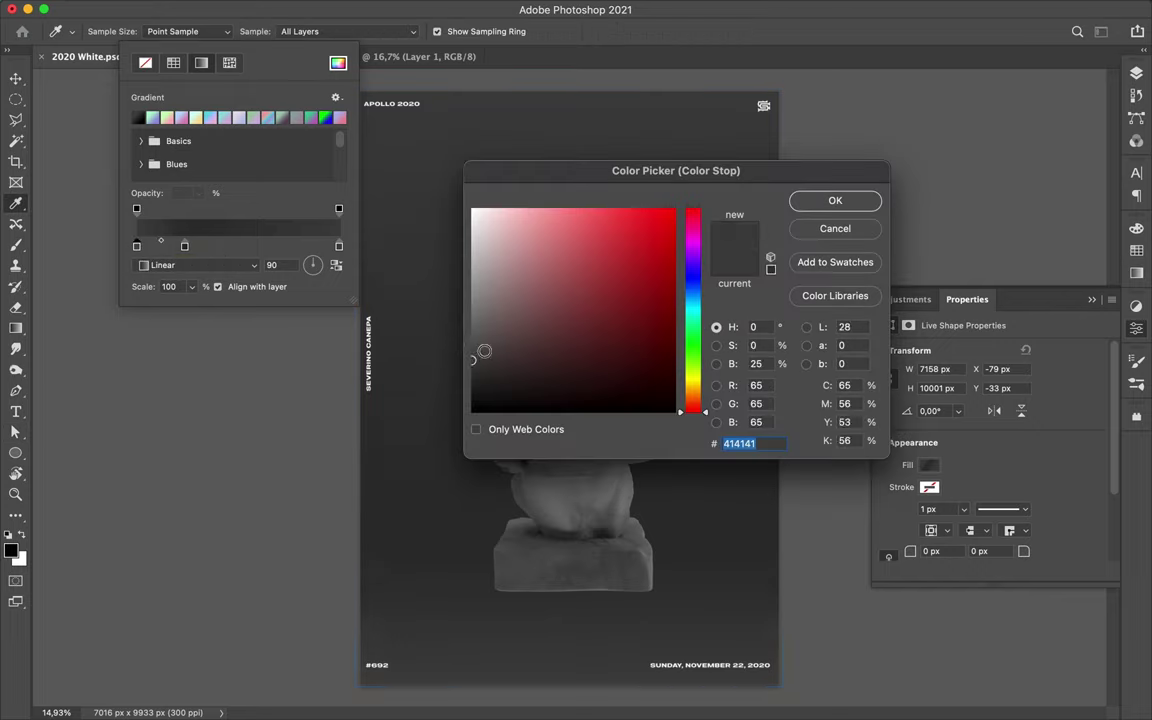
click(815, 199)
key(Return)
key(v)
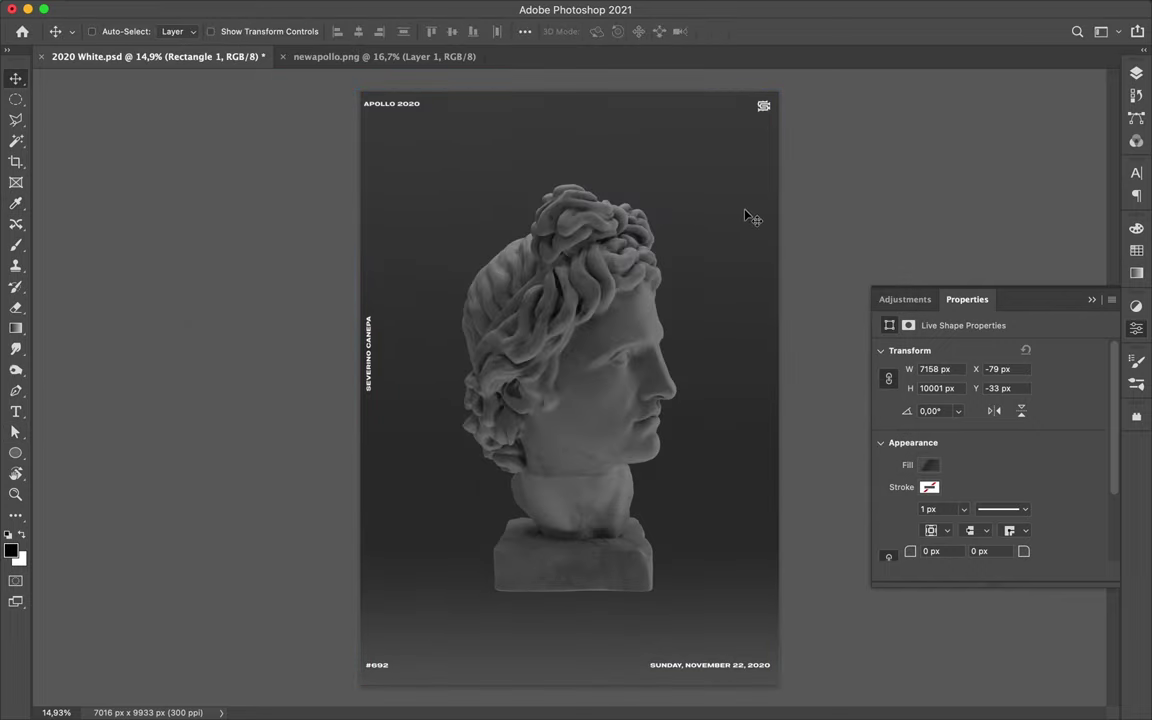
key(ctrl+t)
- Scale the background rectangle to about 90% and centre it vertically on the canvas
drag(568, 92, 568, 149)
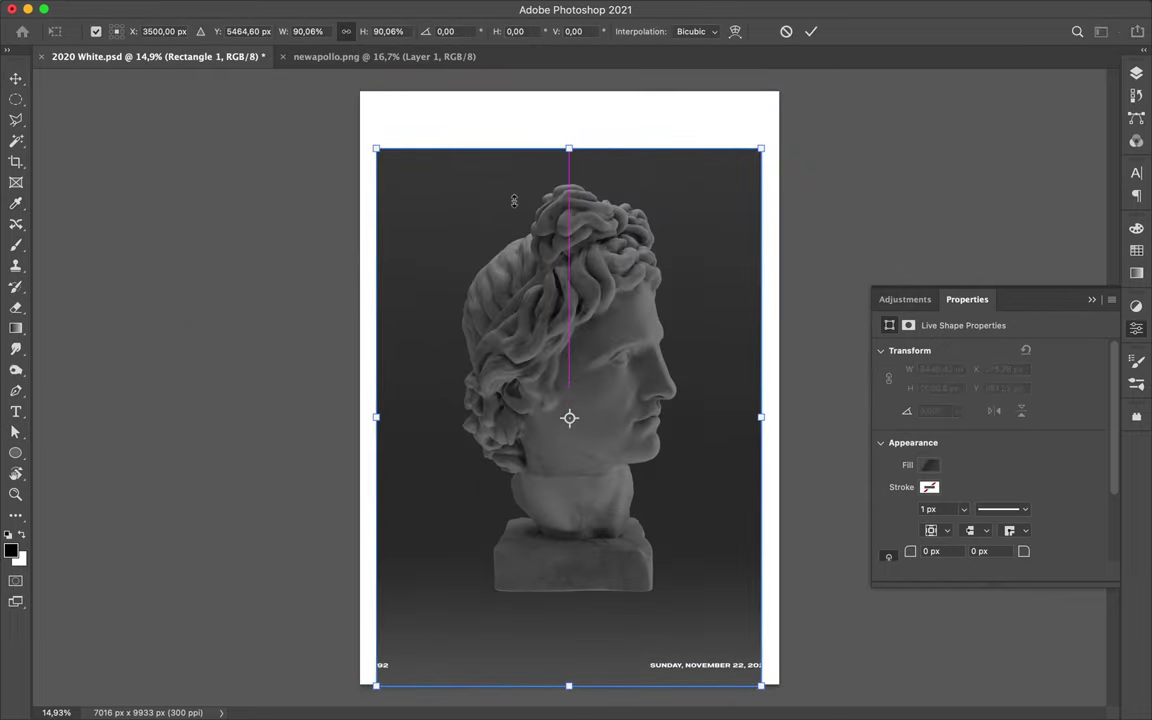
key(Return)
drag(481, 223, 480, 193)
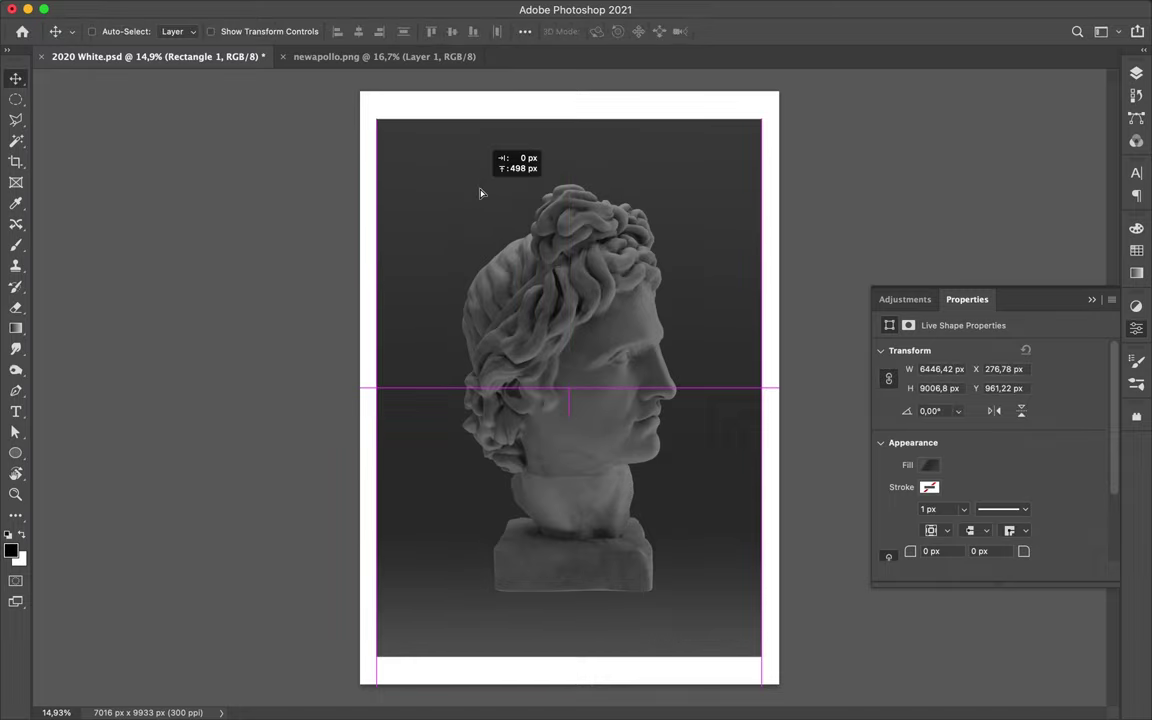
click(525, 31)
click(575, 178)
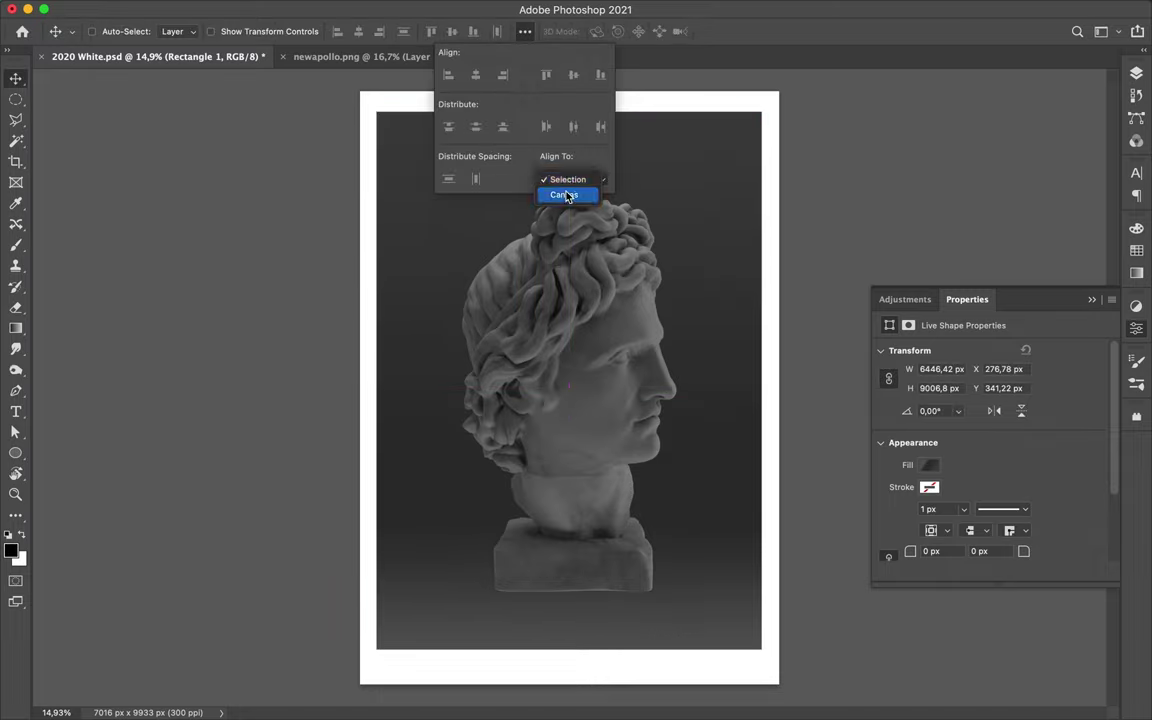
click(573, 75)
drag(699, 314, 699, 321)
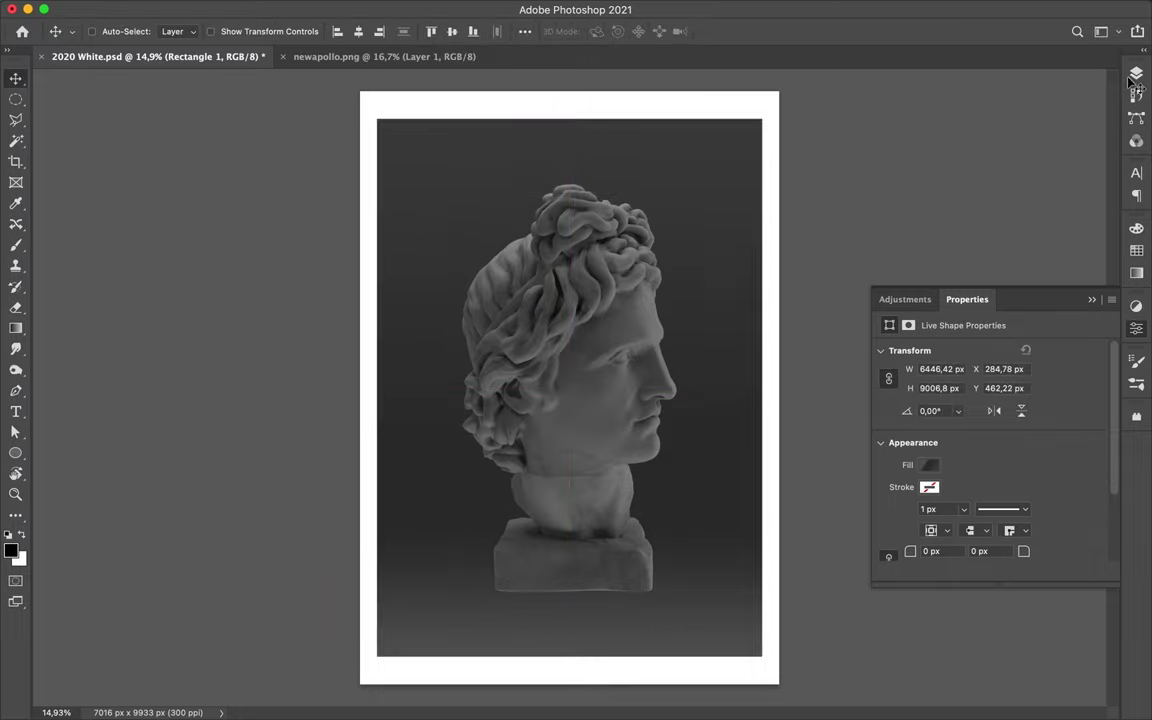
- Select the APOLLO 2020 text layer and bring up the colour swatches
key(F7)
click(1022, 322)
click(1137, 250)
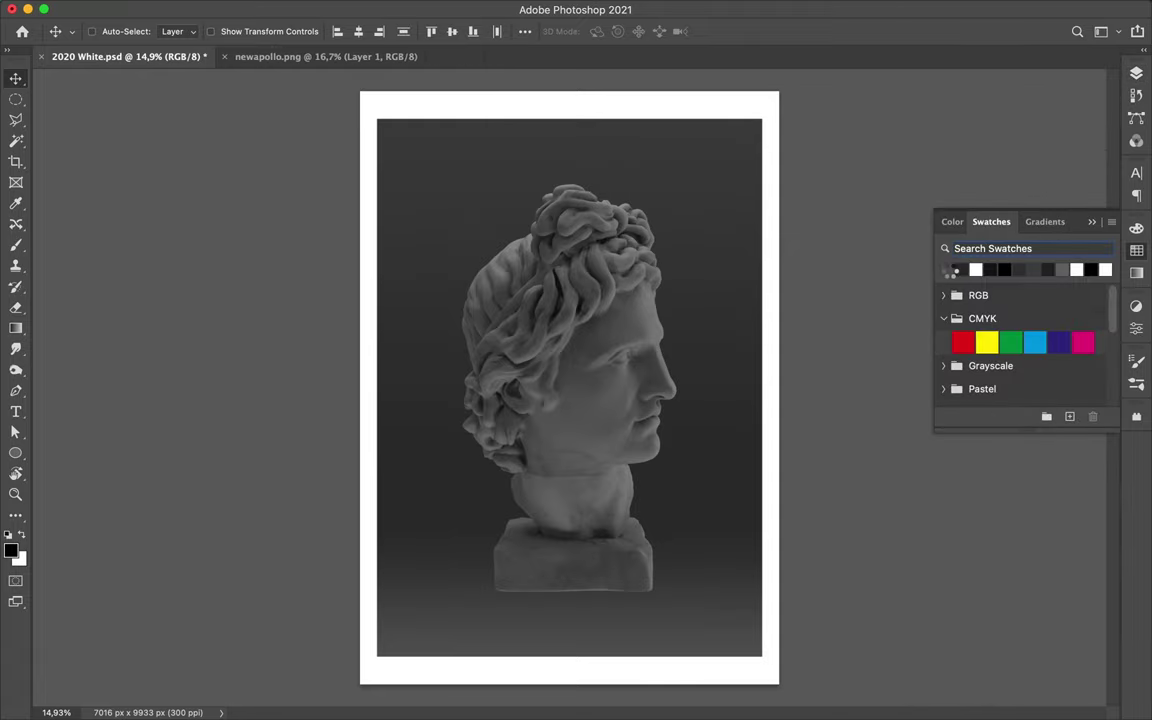
- Add a new empty layer and delete the Vector Smart Object layer
click(1137, 75)
key(ctrl+shift+alt+n)
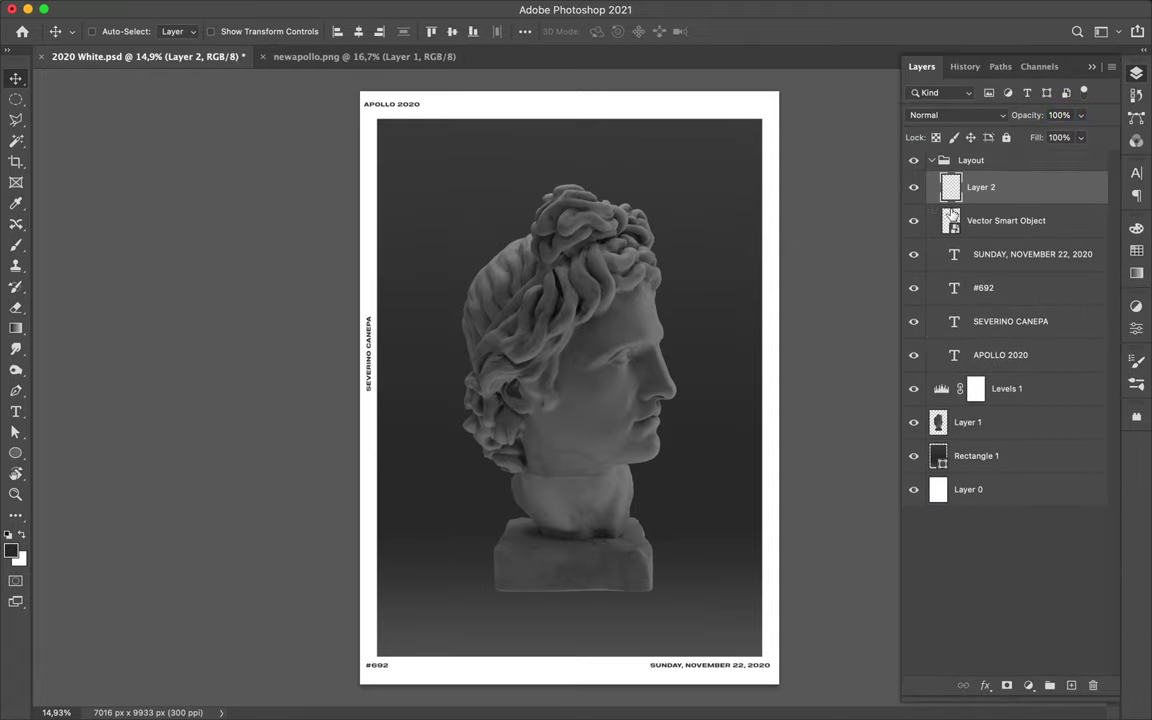
key(b)
key(m)
click(1000, 221)
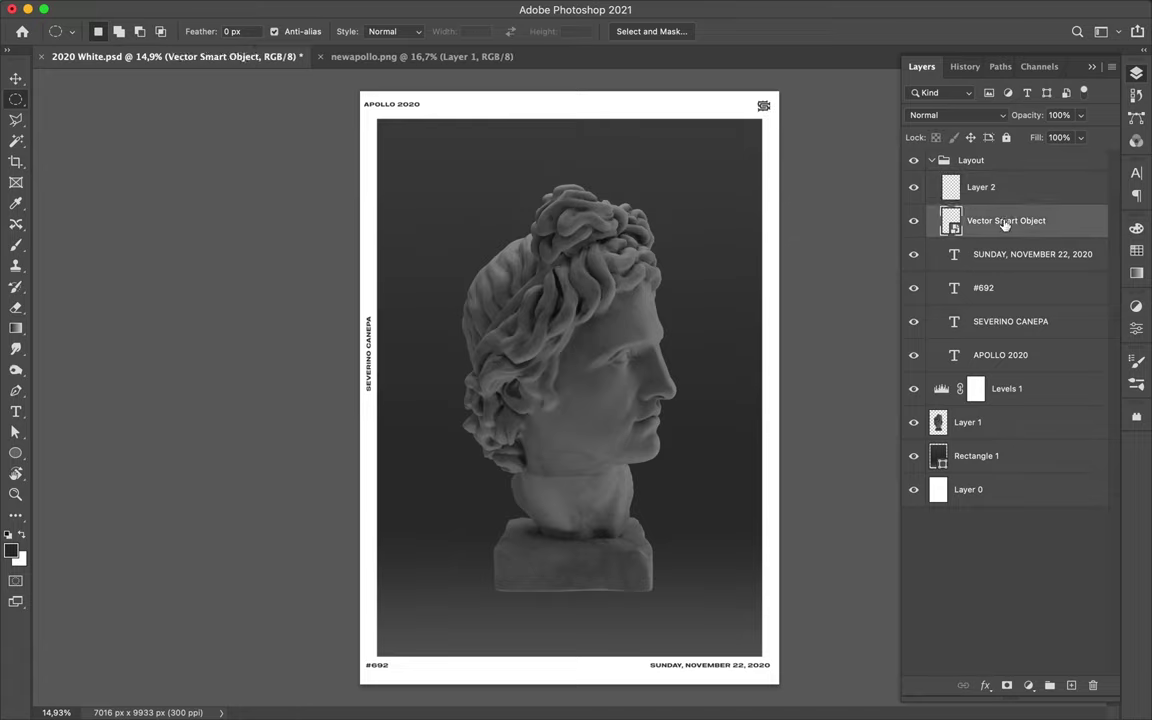
key(Delete)
key(v)
- Raise the Levels 1 black input and lower its white input for stronger contrast
double_click(941, 355)
drag(906, 470, 934, 470)
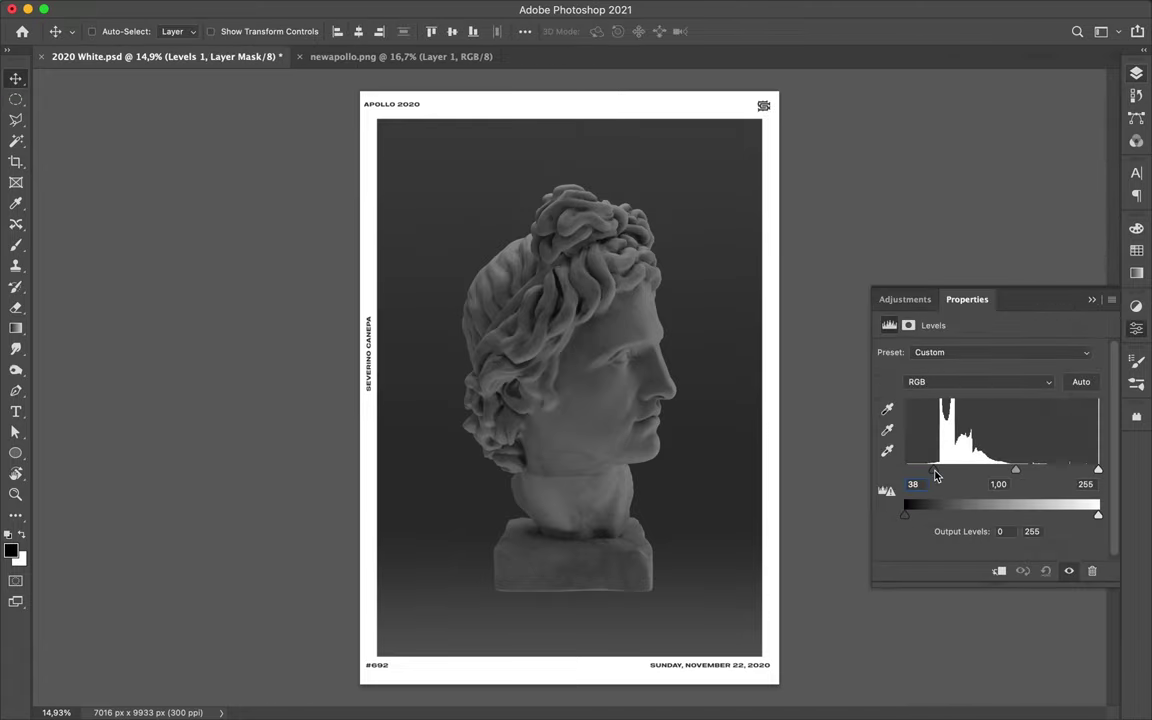
drag(1098, 470, 966, 470)
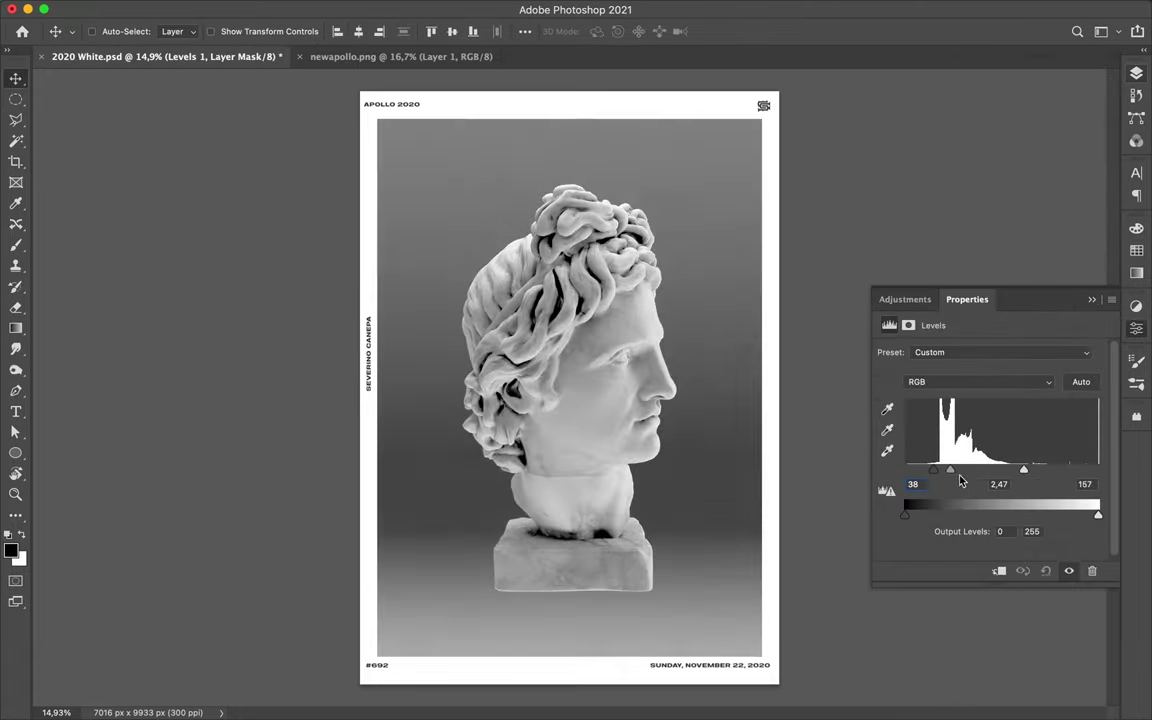
key(F7)
- Duplicate Levels 1 below Layer 1, set its black input to 12, and merge Layer 1 with Levels 1
drag(1015, 343, 1000, 405)
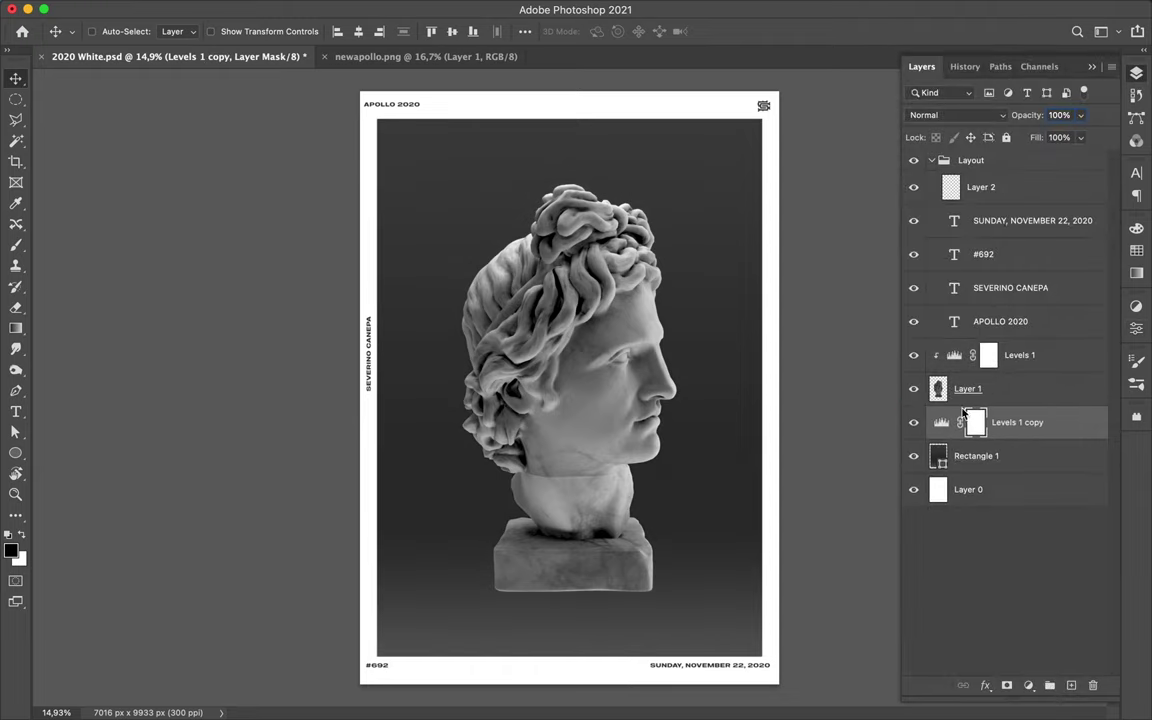
double_click(941, 422)
mouse_move(935, 470)
mouse_down()
mouse_move(916, 474)
mouse_move(998, 472)
mouse_up()
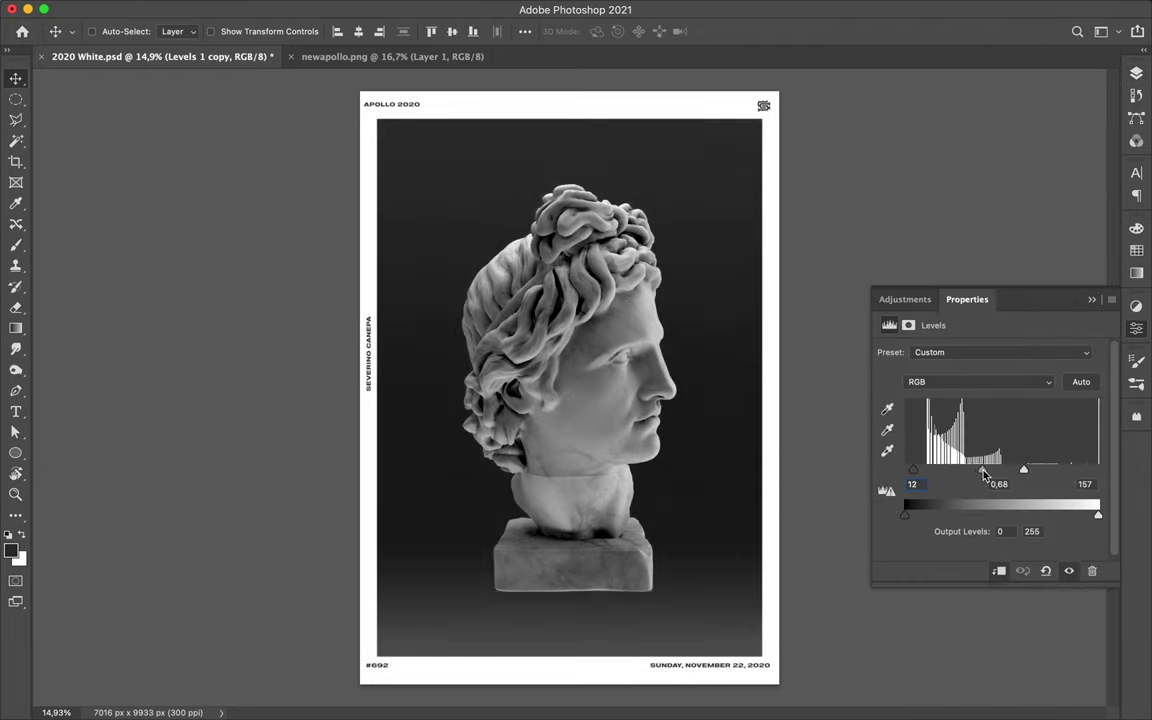
key(F7)
click(1021, 388)
shift+click(1021, 356)
key(ctrl+e)
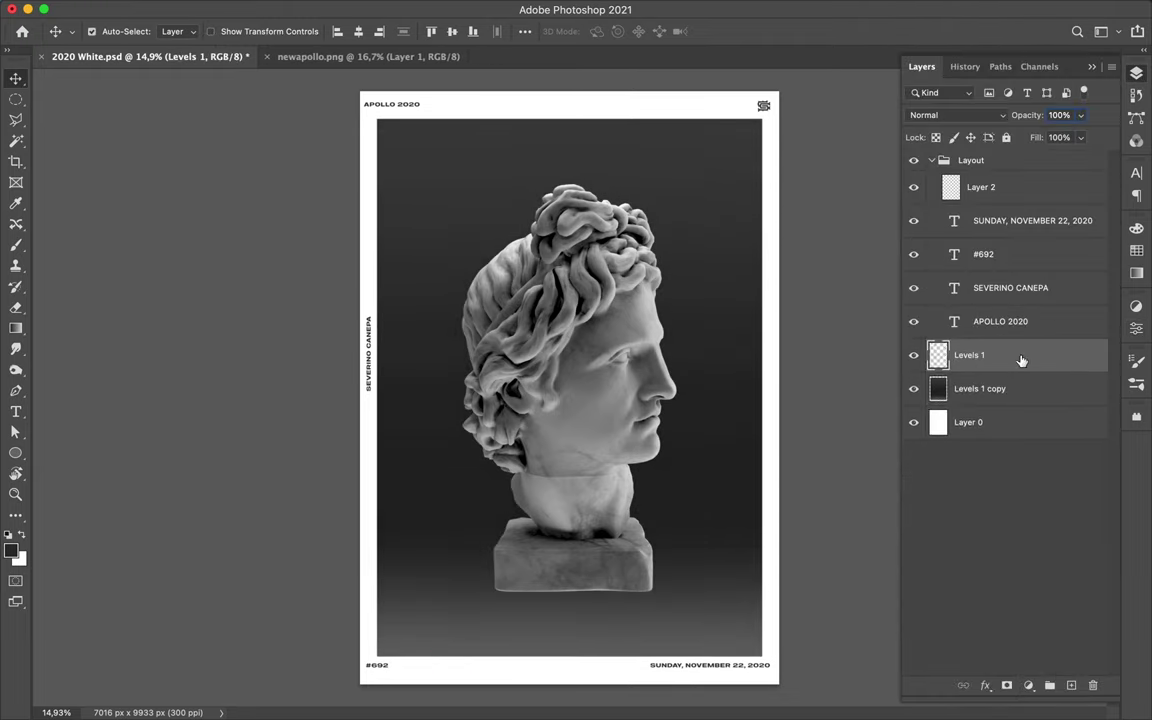
key(ctrl+t)
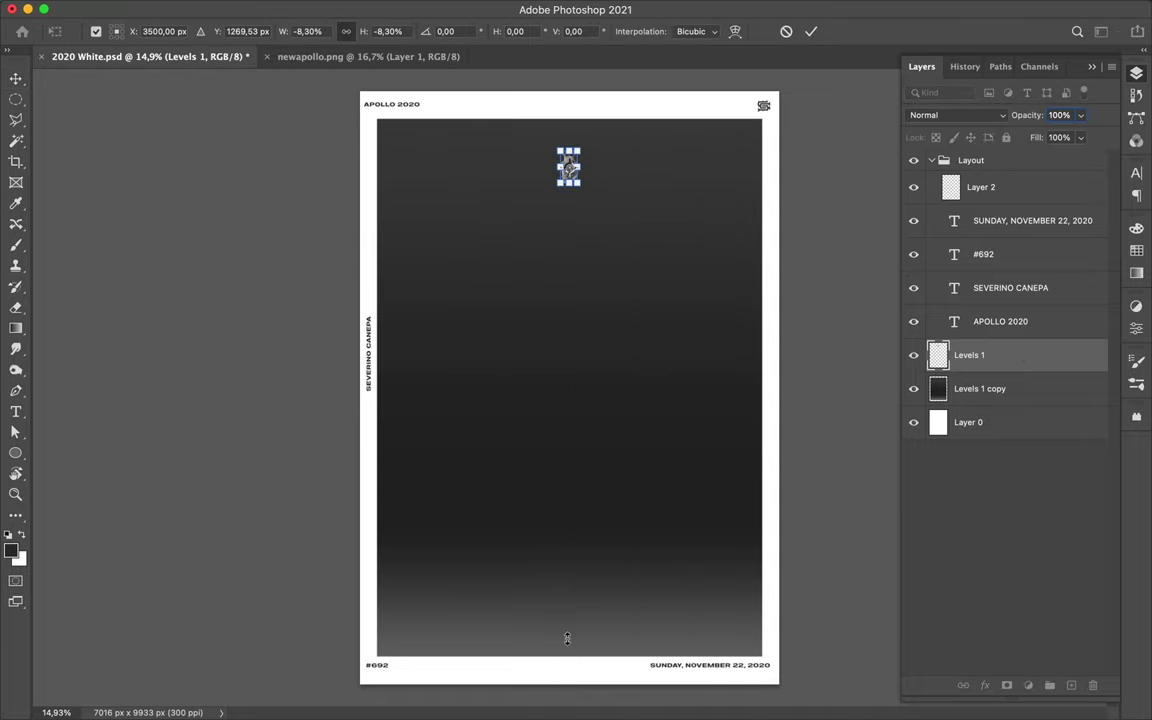
- Shrink the statue, copy a circular slice of the lower bust onto Layer 3, and shift it down-left
drag(569, 591, 569, 550)
key(Return)
right_click(16, 99)
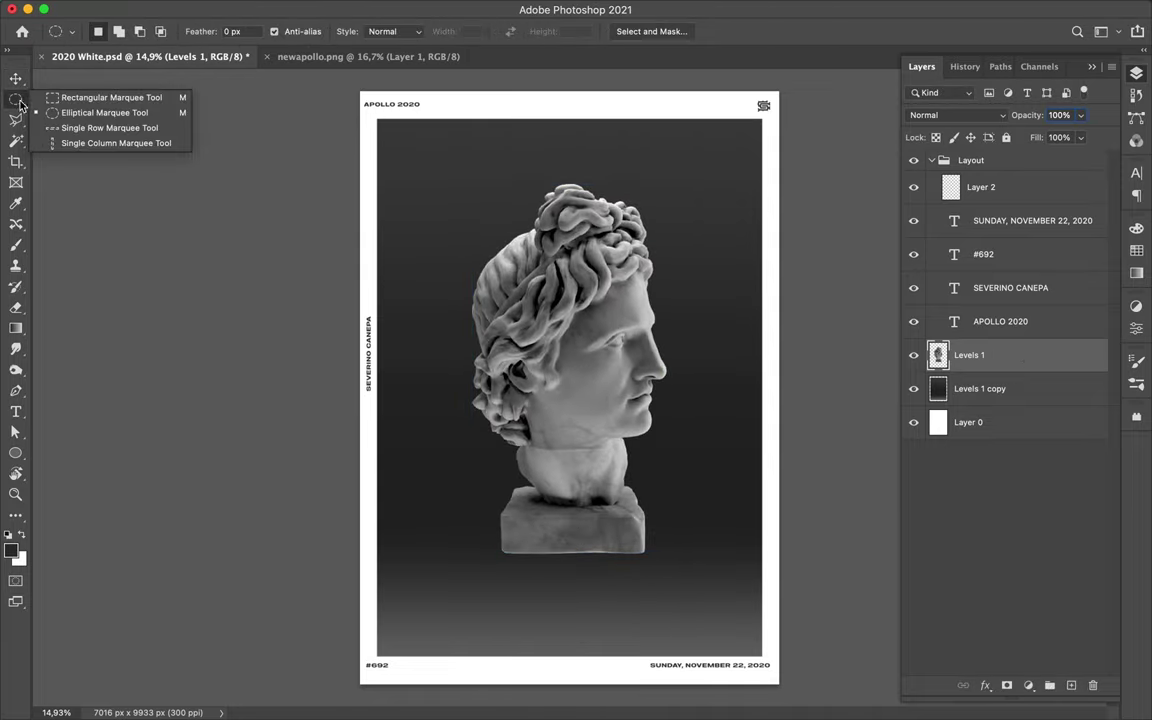
click(80, 113)
mouse_move(405, 640)
mouse_down()
mouse_move(578, 497)
mouse_move(592, 412)
mouse_up()
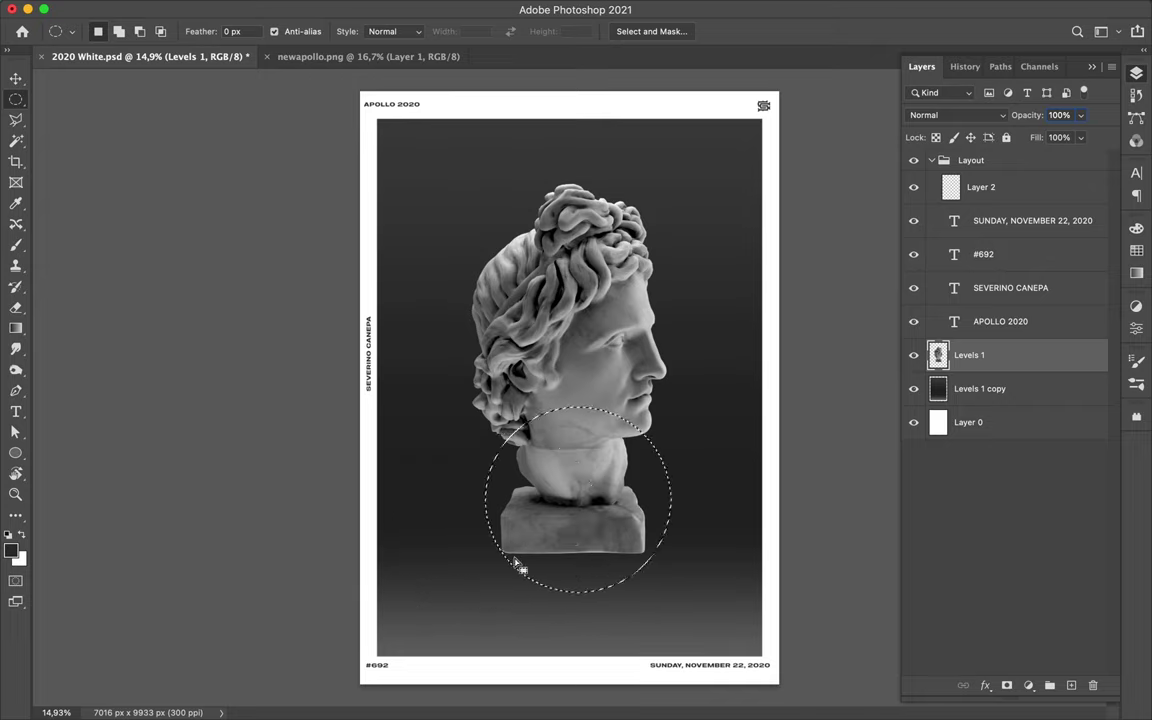
key(ctrl+j)
drag(550, 538, 513, 560)
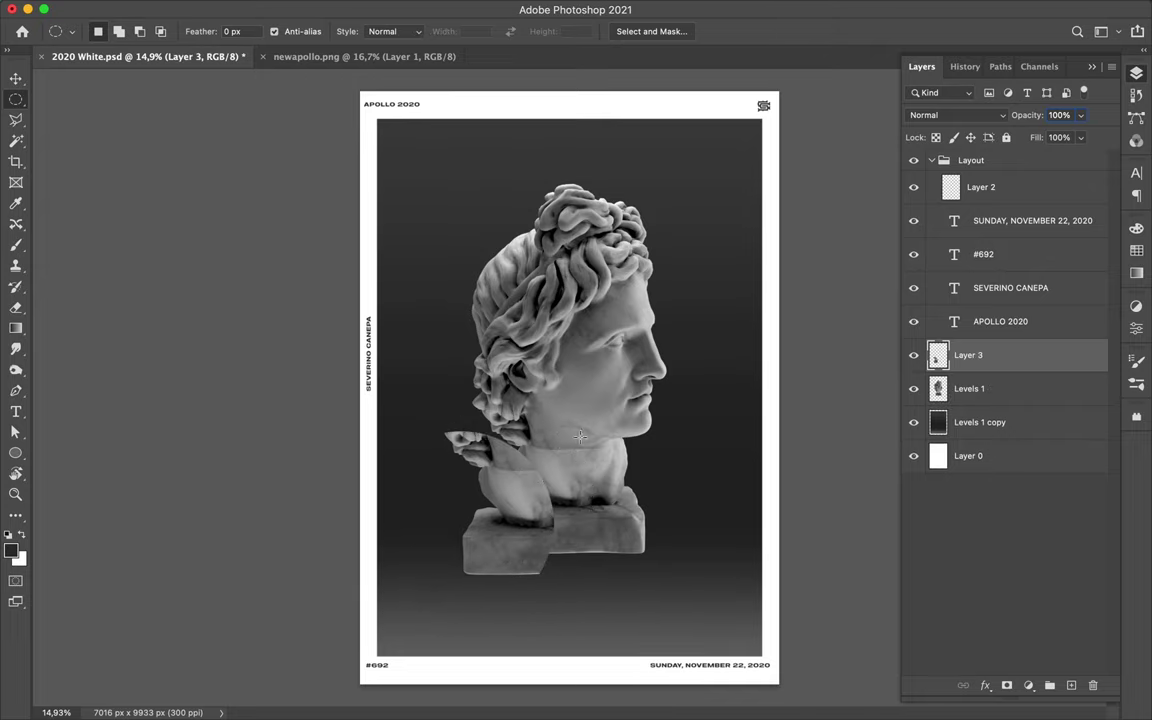
- Add Layer 4 beneath Layer 3 from its outline, filling it with a dark foreground colour
ctrl+click(1071, 685)
ctrl+click(938, 355)
key(b)
key(i)
click(11, 549)
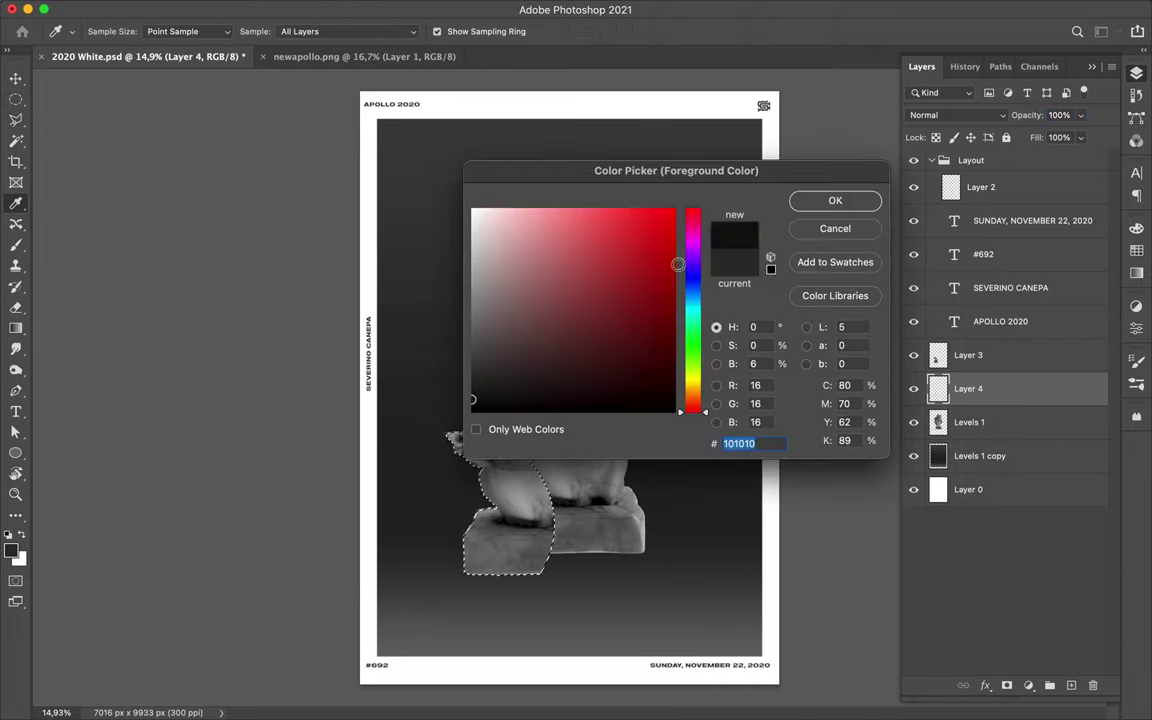
key(Return)
key(m)
- Blur Layer 4 with a 106-pixel Gaussian Blur
click(374, 9)
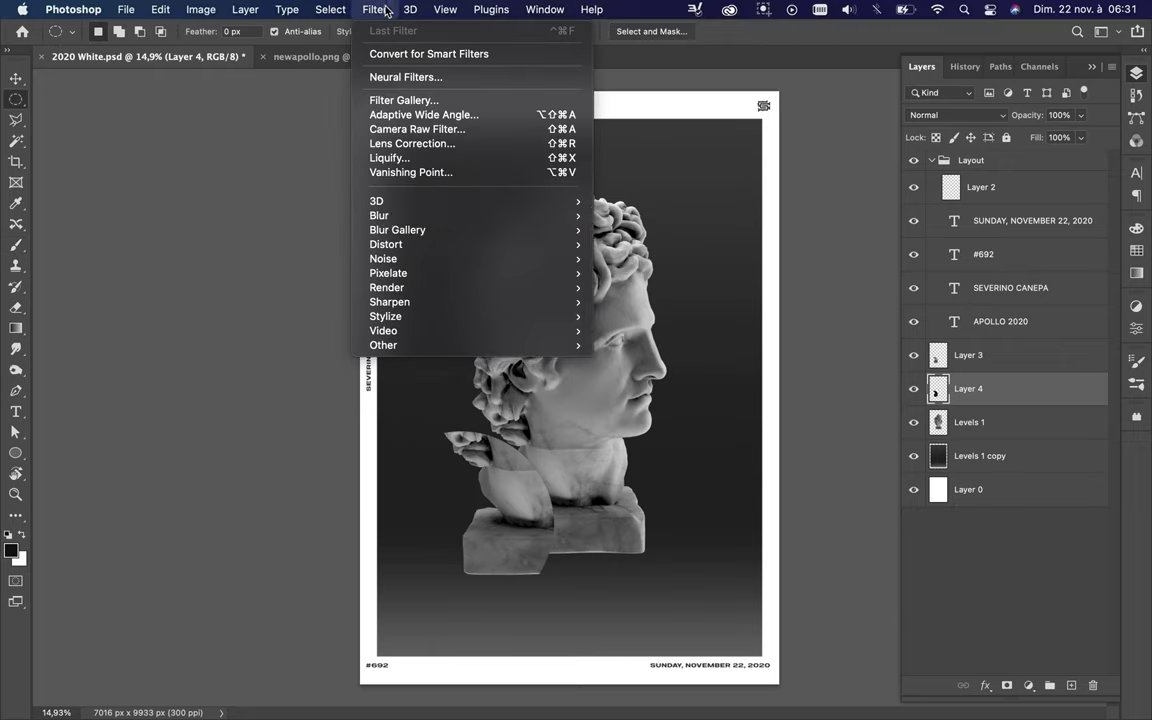
click(630, 273)
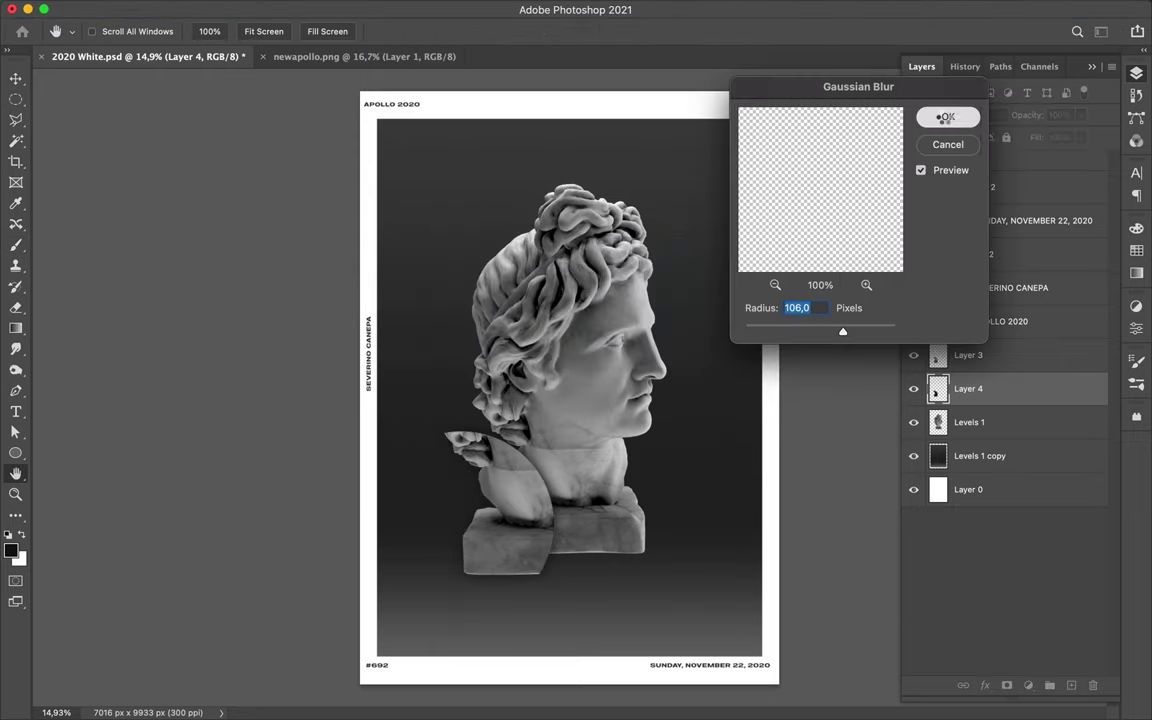
click(950, 116)
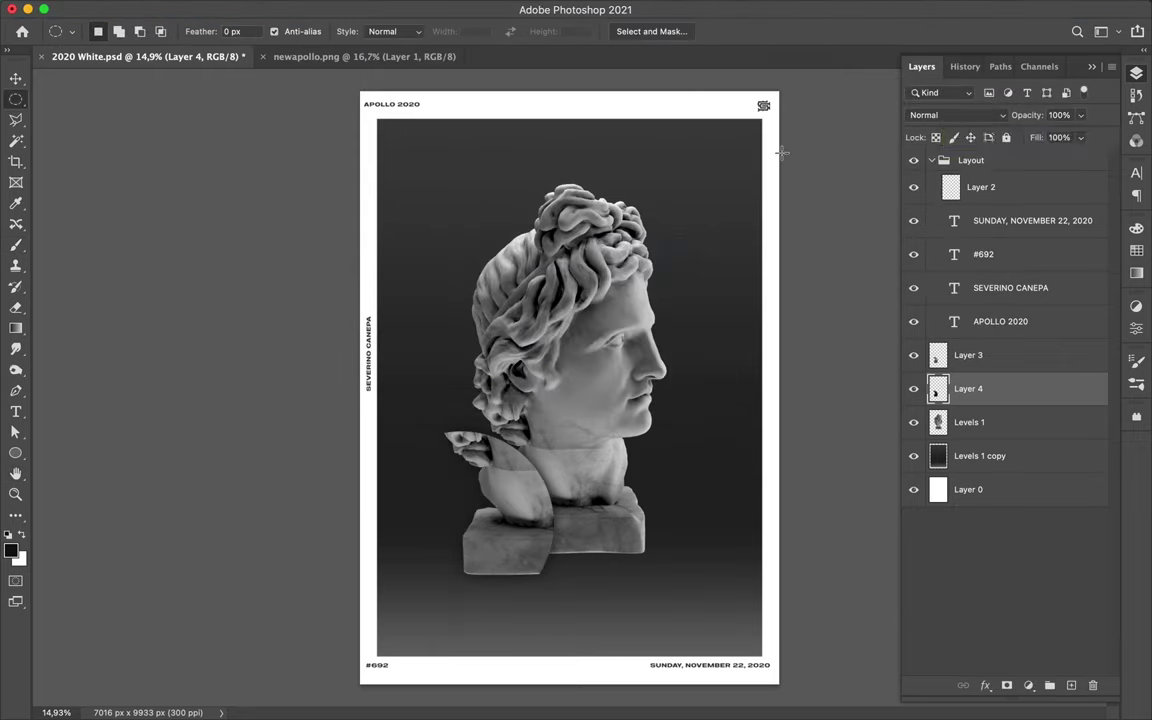
- Circle the top of the head, copy it onto Layer 5, and shift it up and right
drag(664, 149, 820, 64)
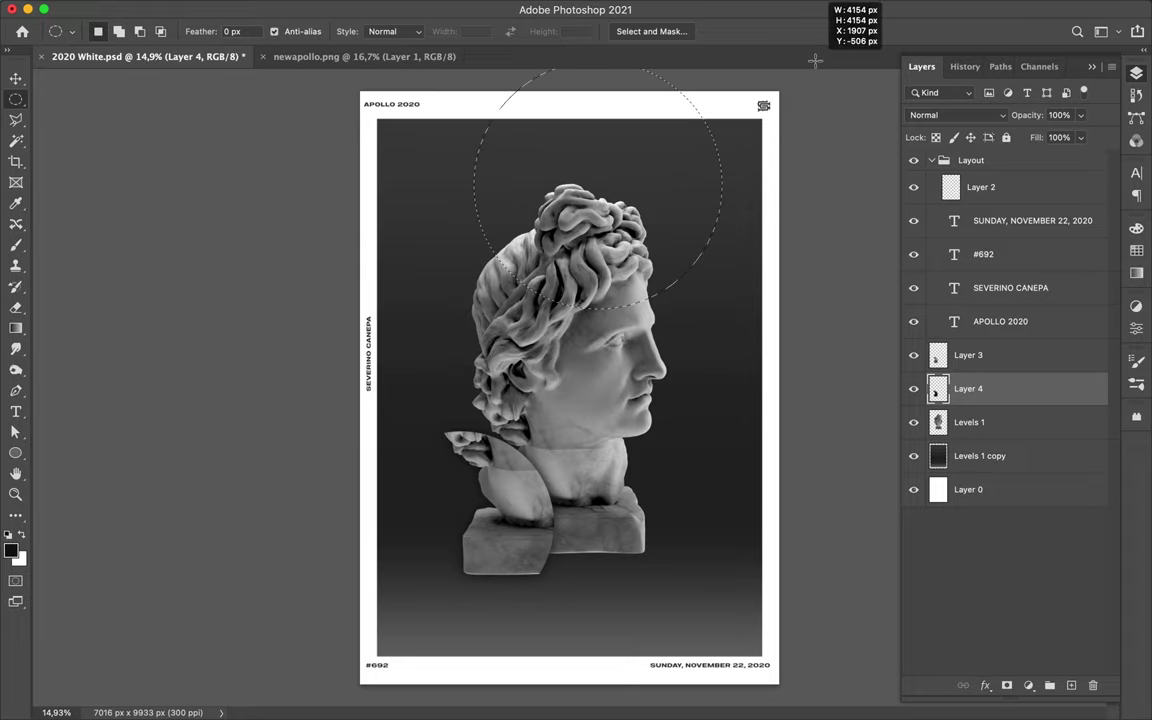
key(ctrl+c)
key(Return)
click(968, 422)
key(ctrl+j)
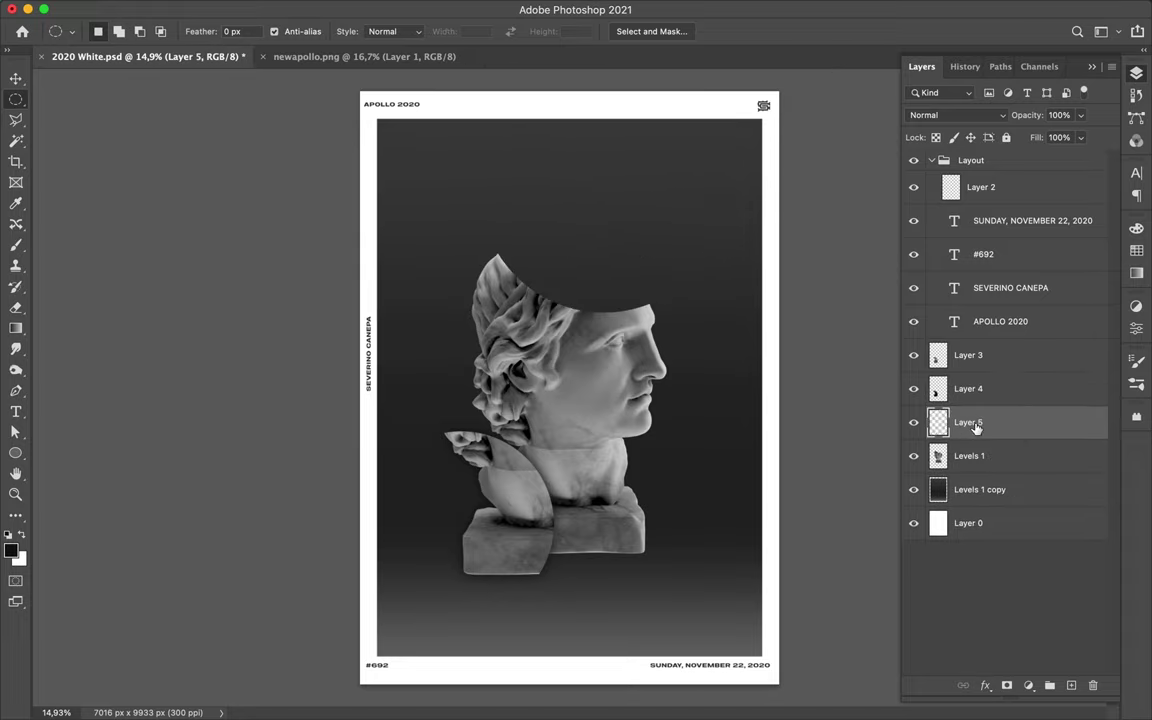
drag(542, 324, 572, 278)
scroll(571, 278, up, 3)
- Draw an elliptical selection across the crown, tilt it about 11°, then undo and deselect
drag(437, 140, 706, 207)
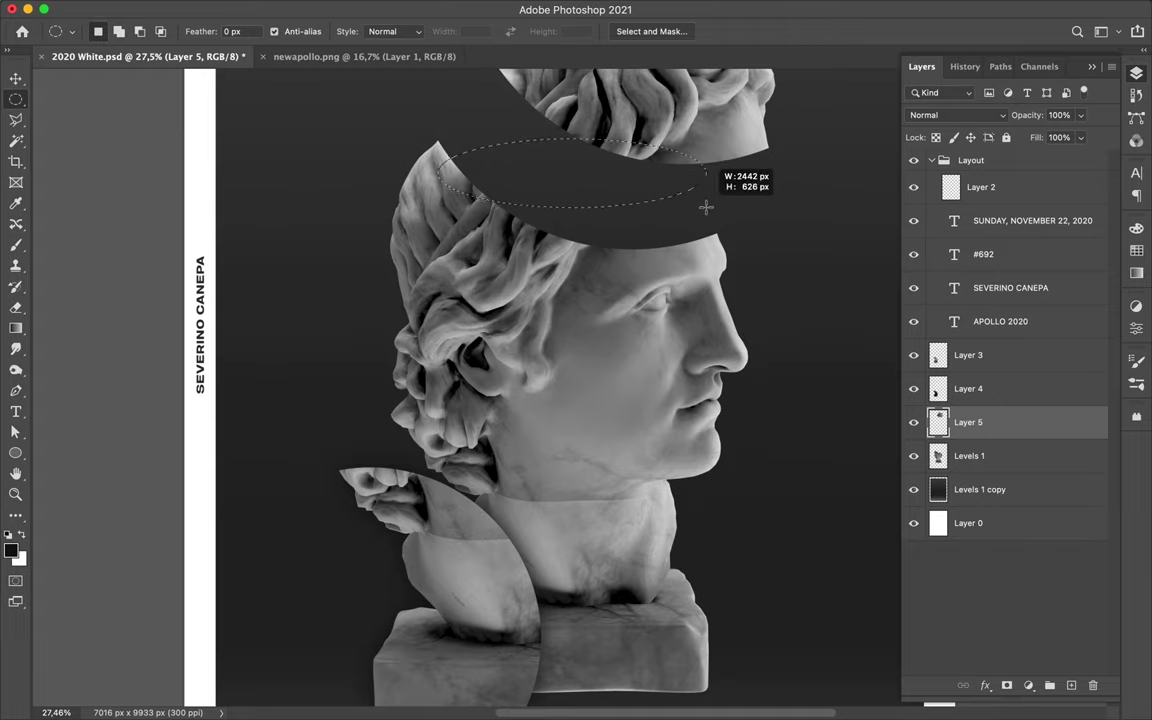
key(ctrl+t)
drag(430, 135, 447, 103)
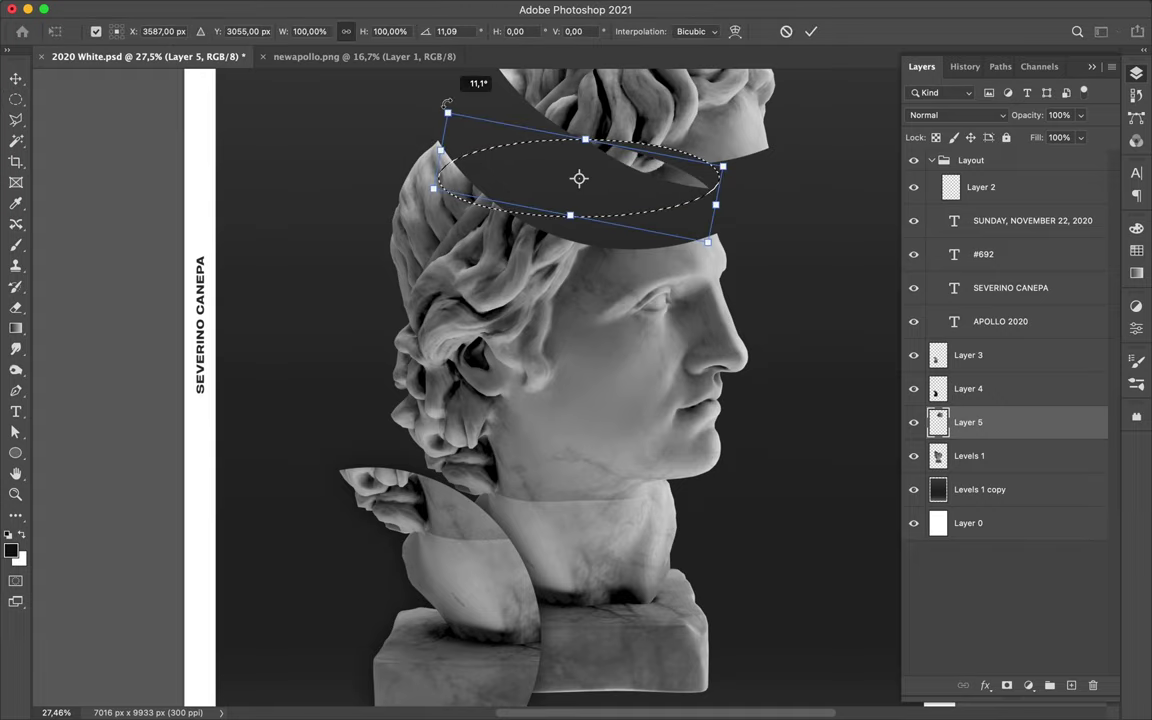
key(Return)
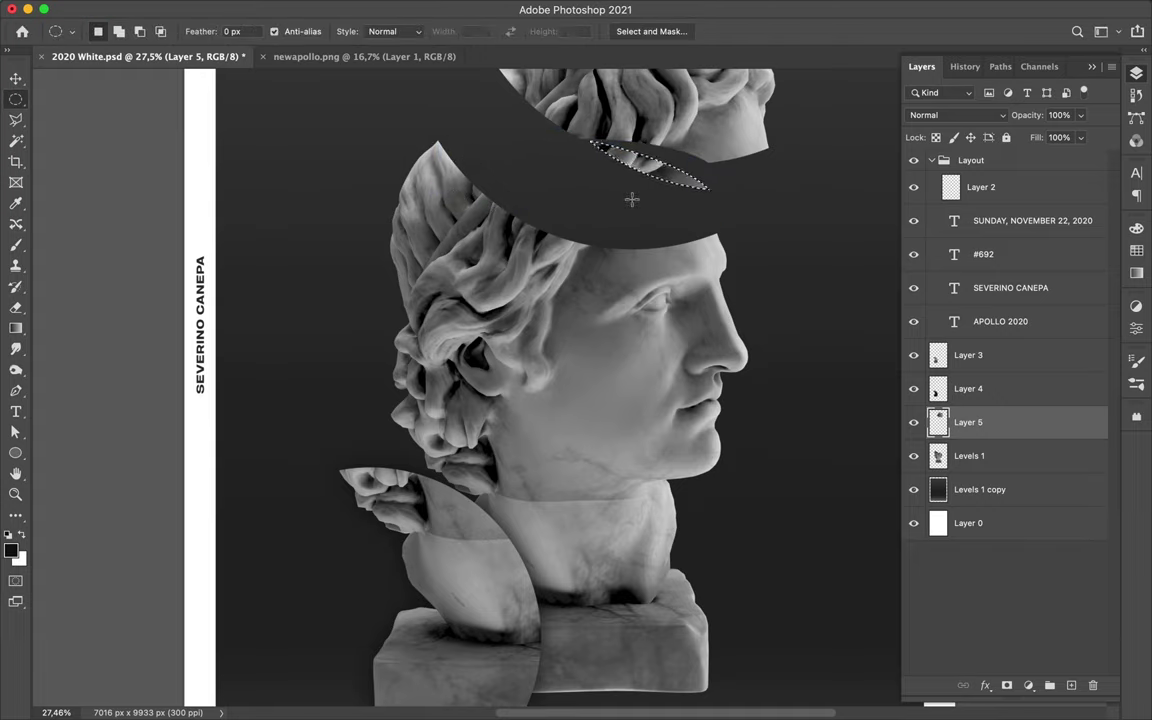
key(ctrl+z)
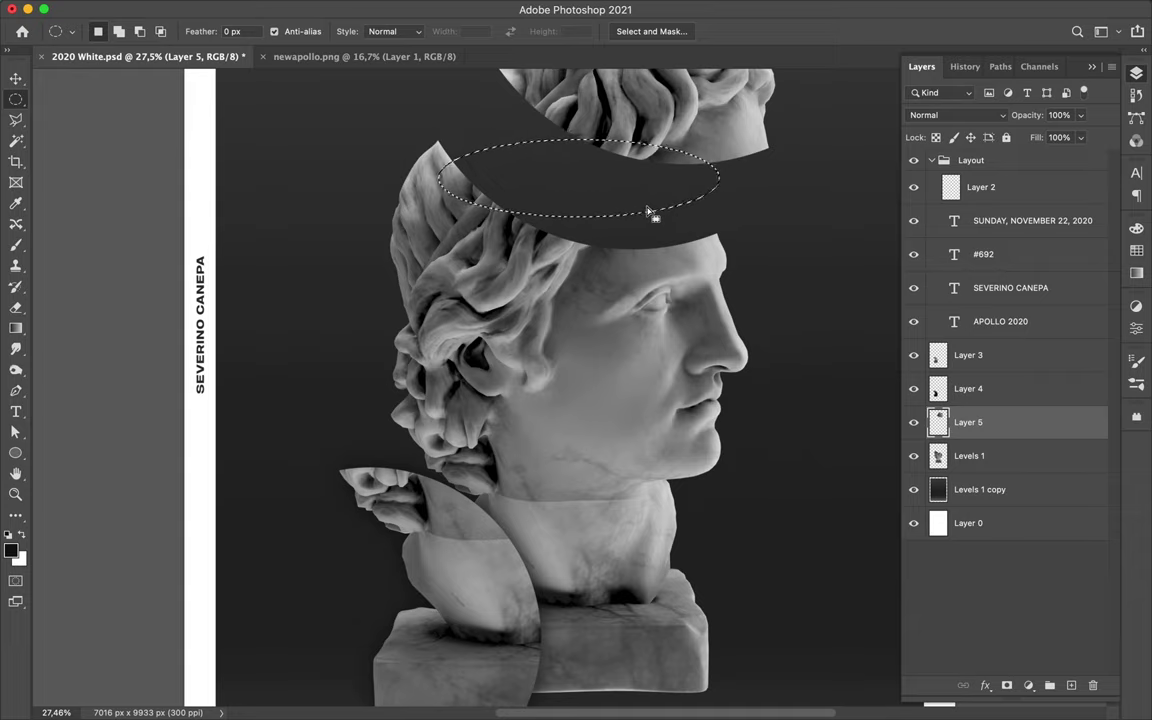
key(ctrl+d)
- Draw a purple-to-mint gradient Ellipse 1 over the head gap, tilt it about 17° and enlarge it to about 105%
key(u)
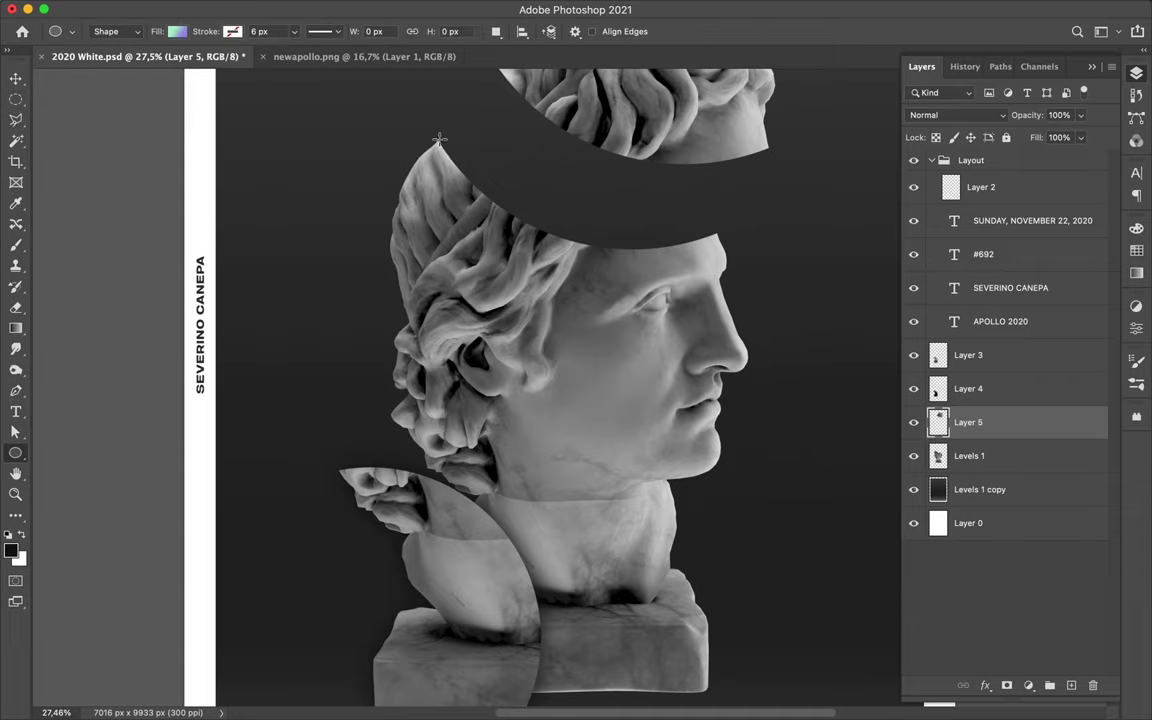
drag(438, 138, 714, 228)
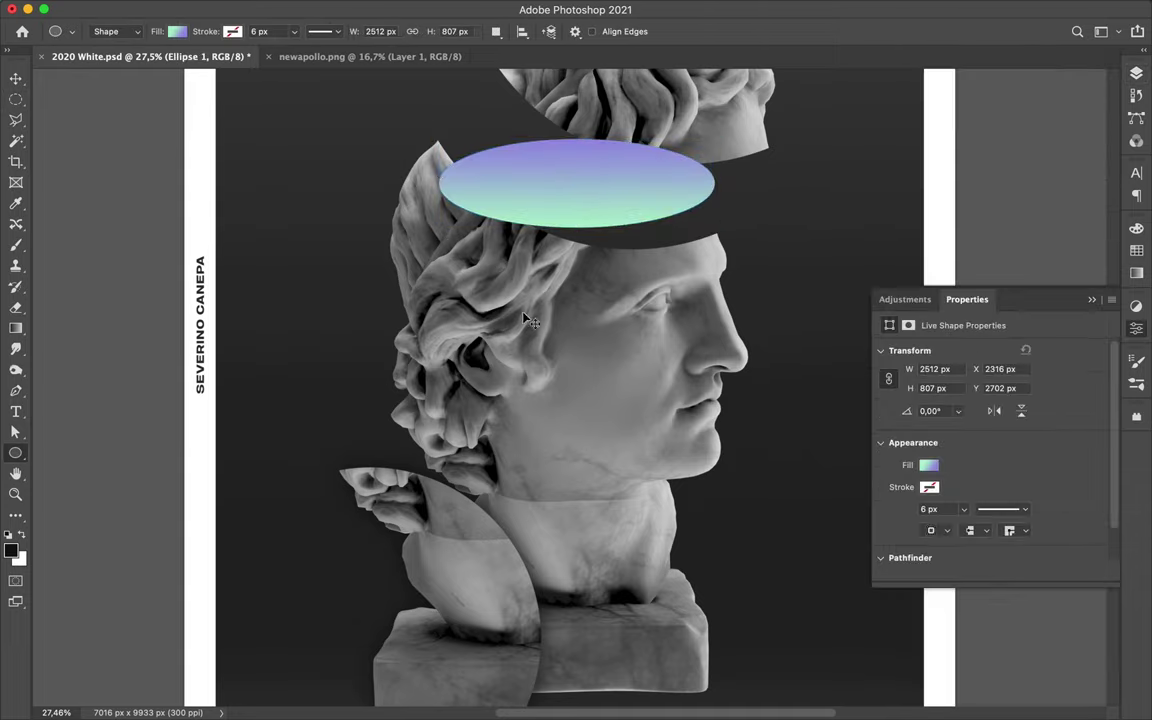
key(ctrl+t)
drag(437, 127, 470, 100)
drag(443, 141, 441, 140)
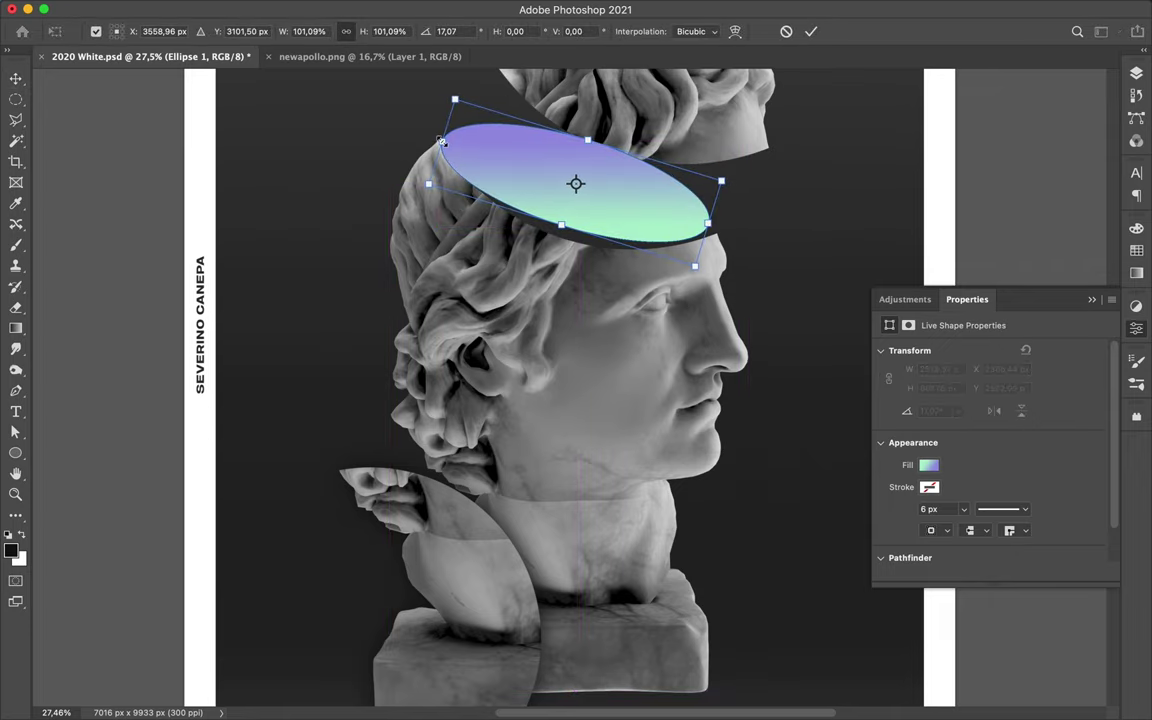
drag(713, 226, 717, 228)
drag(563, 229, 560, 240)
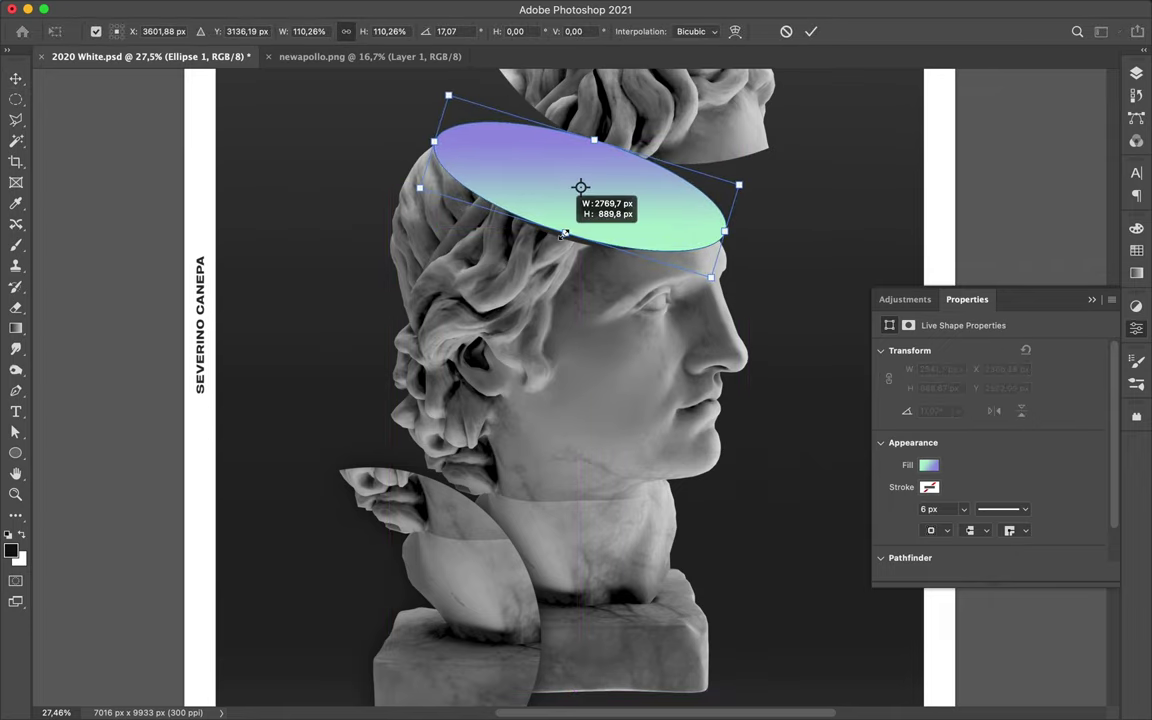
scroll(510, 182, up, 2)
scroll(510, 182, up, 3)
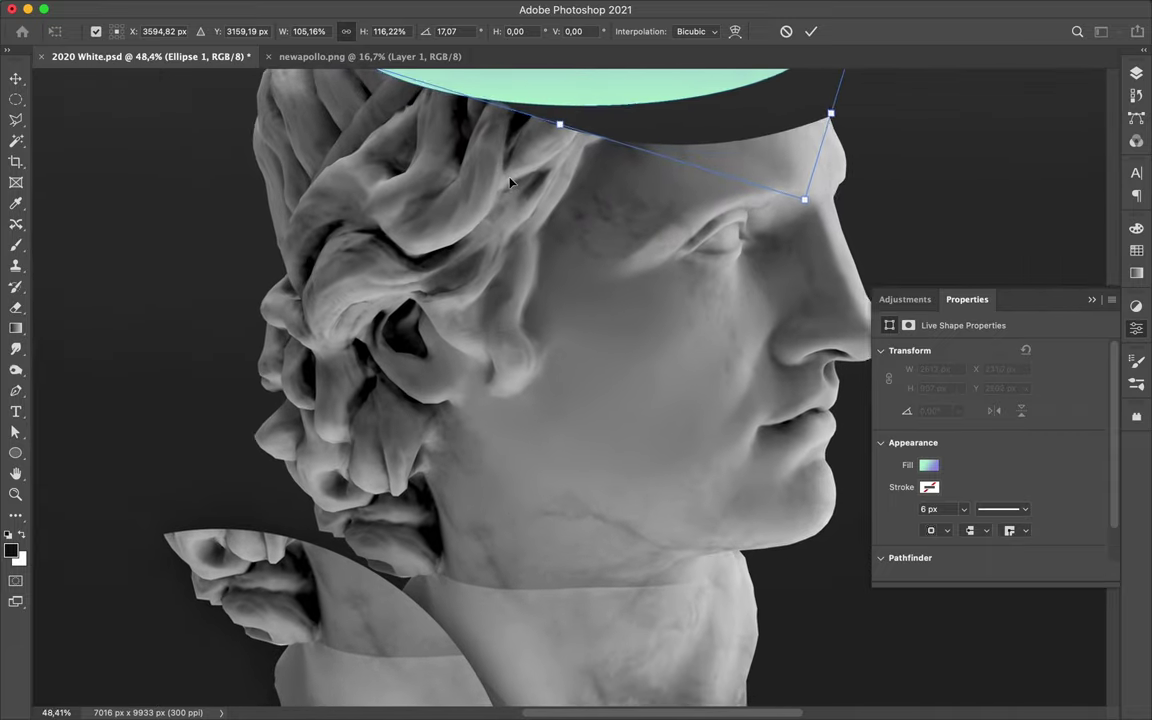
scroll(509, 183, up, 2)
key(Return)
key(ctrl+t)
- Draw a curved gradient sliver with the Pen tool along the head's cut edge, closing it at the crown
drag(846, 257, 845, 257)
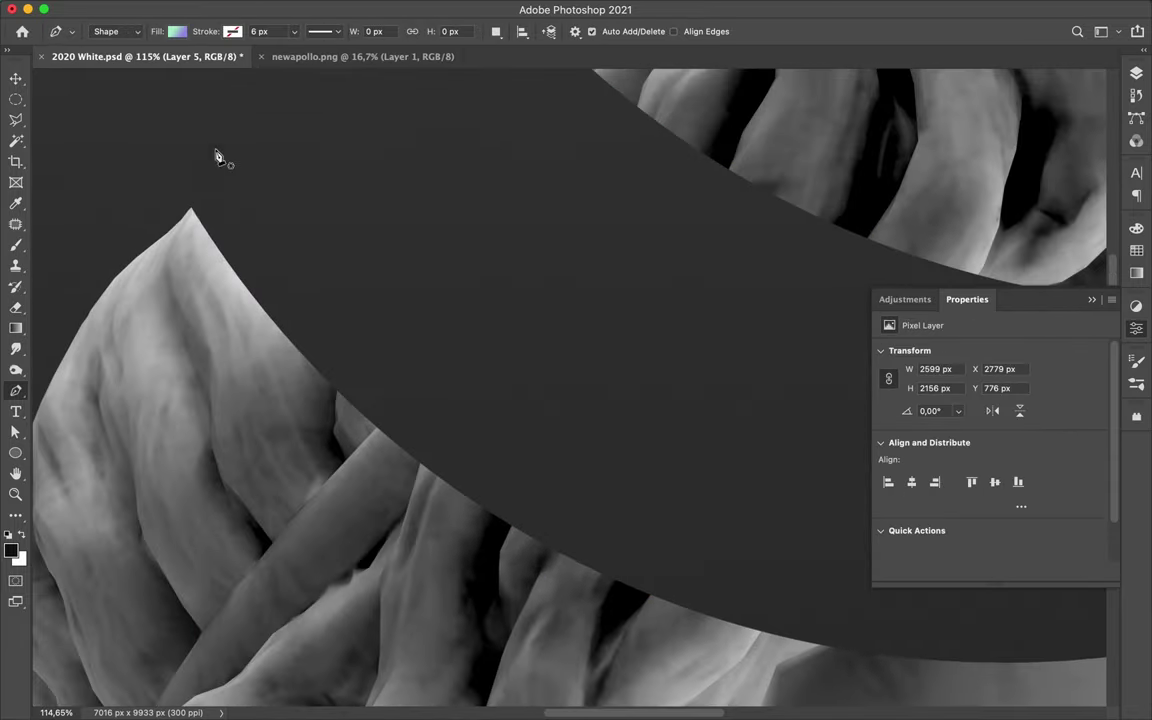
drag(195, 184, 188, 232)
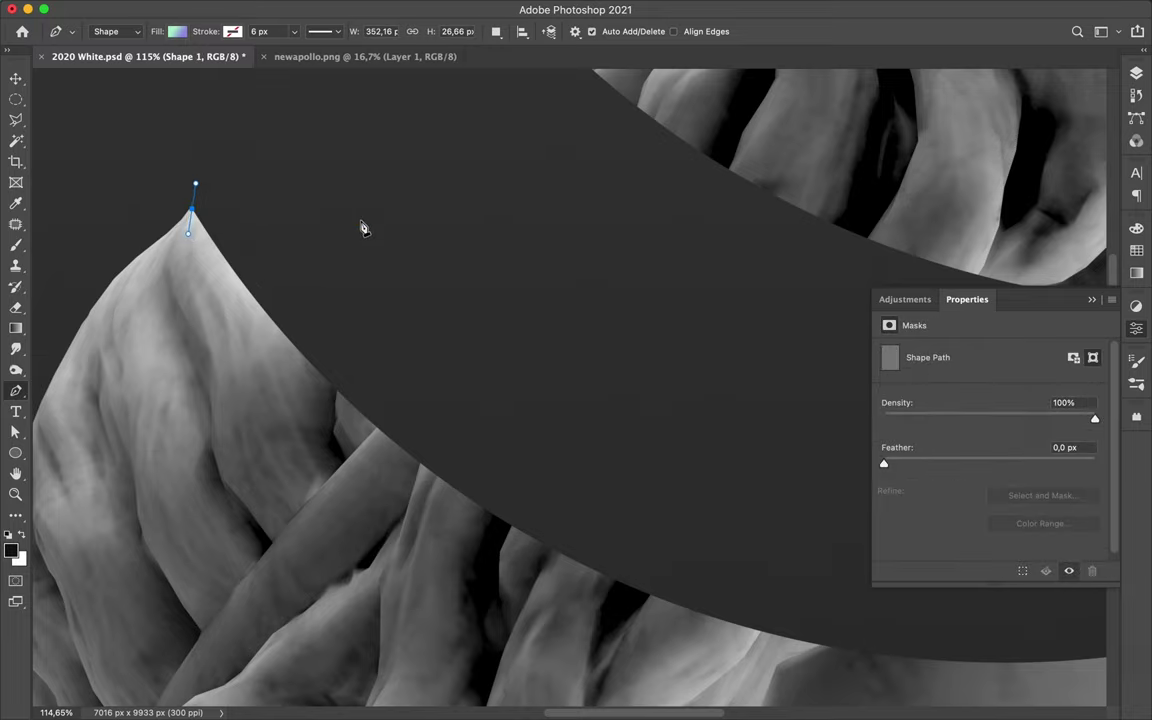
scroll(800, 668, right, 10)
mouse_move(797, 597)
mouse_down()
mouse_move(870, 558)
mouse_move(745, 519)
mouse_up()
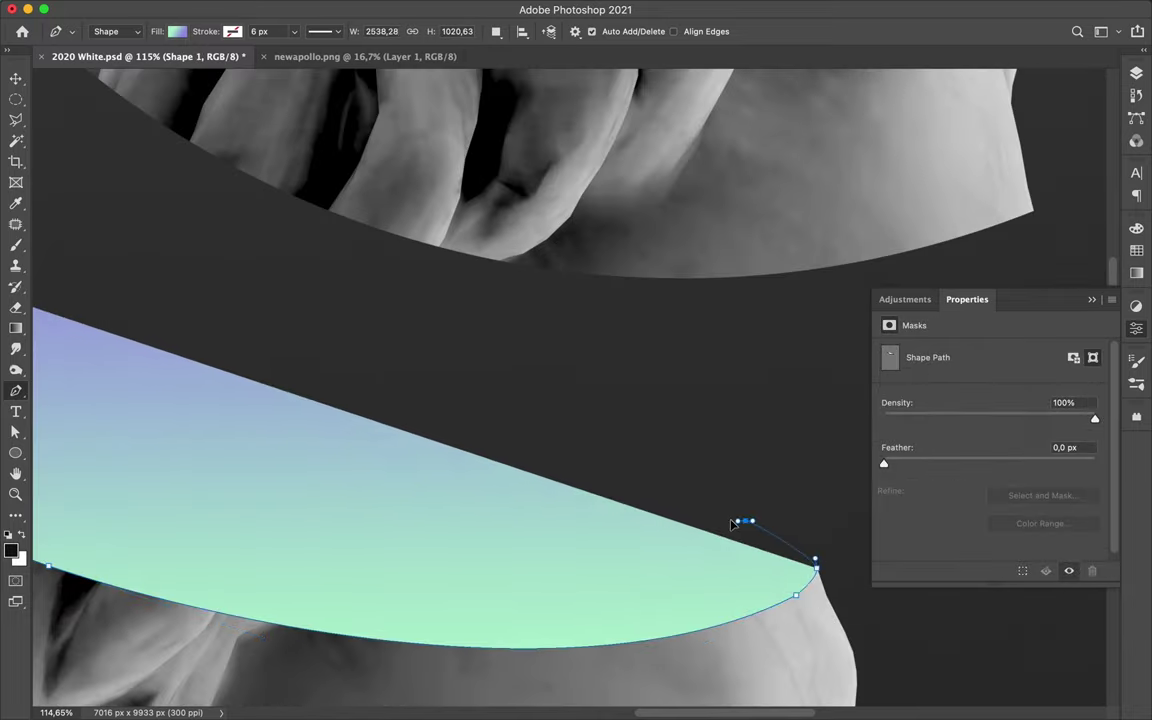
scroll(314, 434, left, 10)
scroll(105, 308, up, 3)
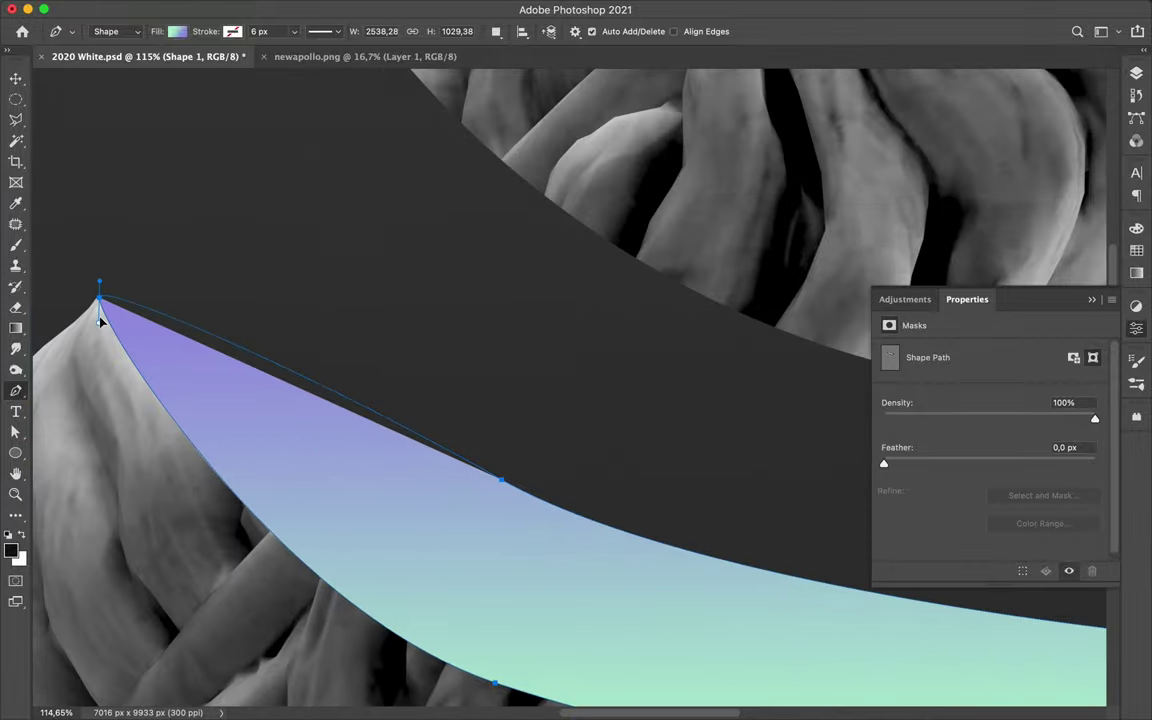
click(99, 300)
- Nudge the sliver's top anchor onto the peak and move Shape 1 below Levels 1
scroll(95, 290, up, 5)
key(a)
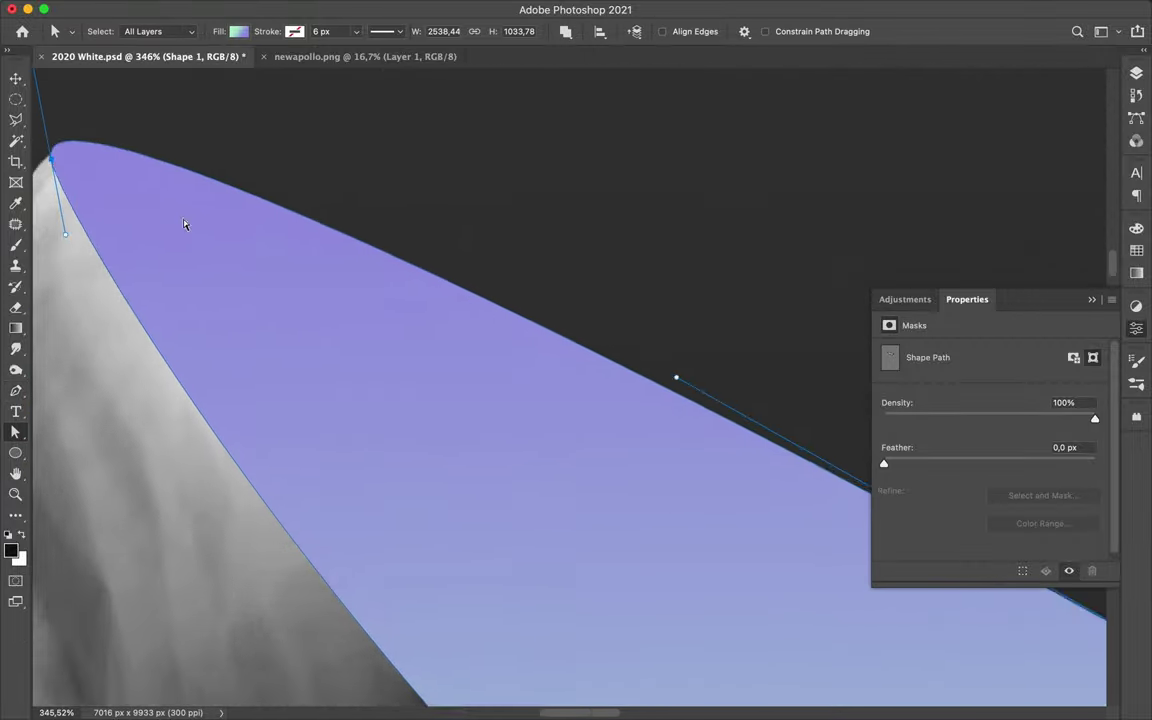
scroll(183, 224, up, 3)
drag(122, 100, 125, 117)
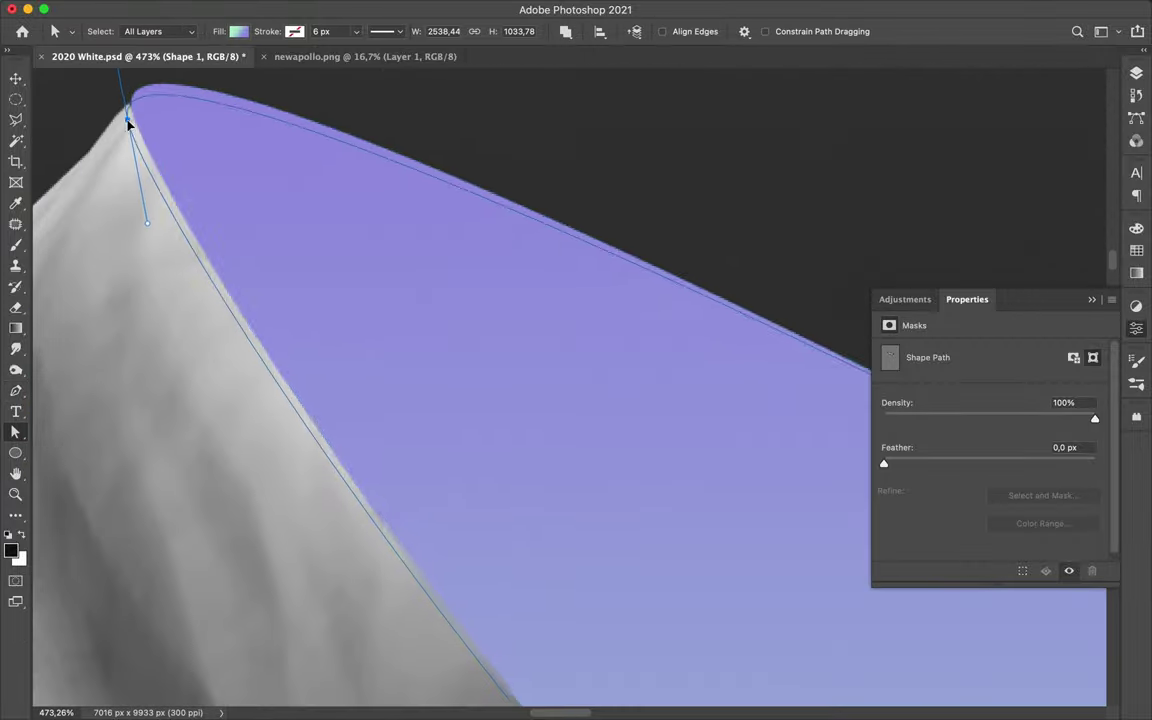
click(1136, 73)
drag(970, 420, 1010, 500)
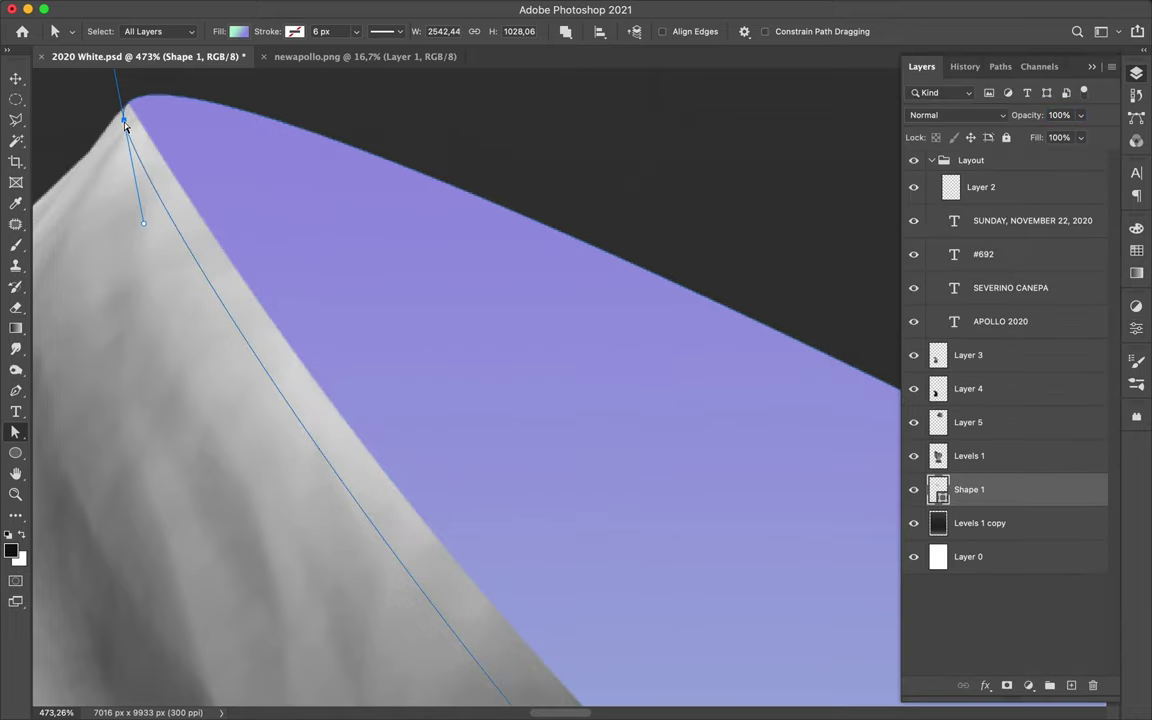
- Reshape Shape 1's curve at the peak and its right corner so the tips meet the head's edges
scroll(125, 125, up, 5)
drag(129, 180, 133, 217)
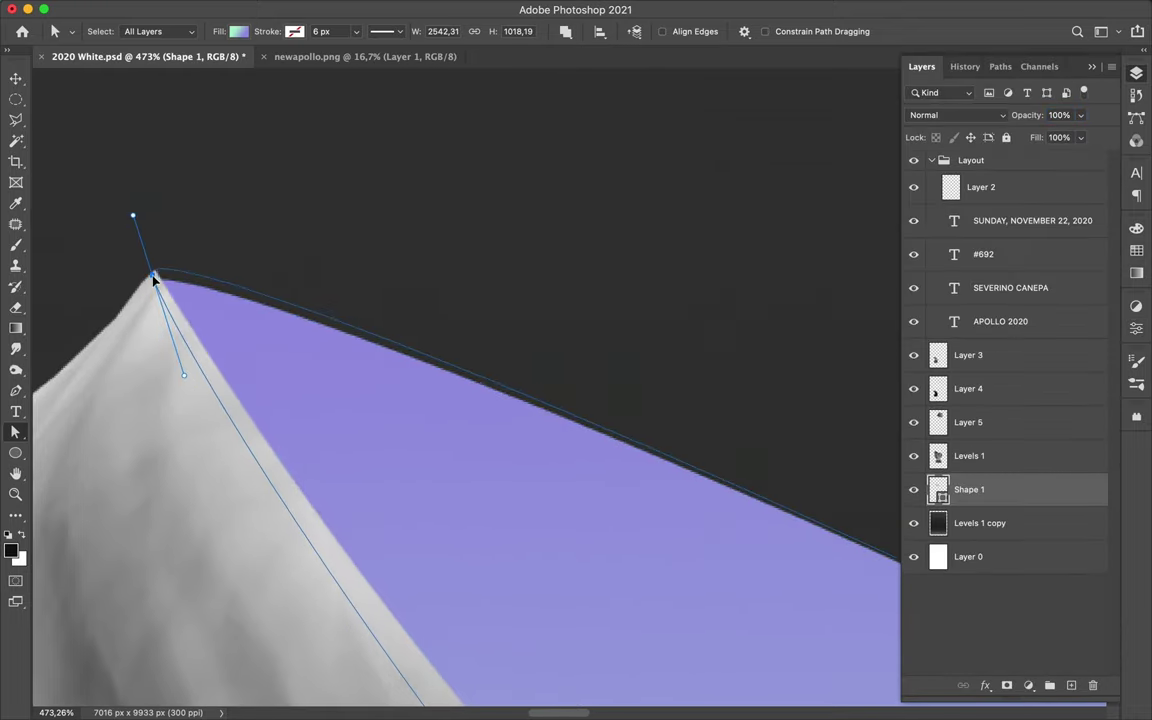
click(230, 230)
scroll(236, 225, up, 5)
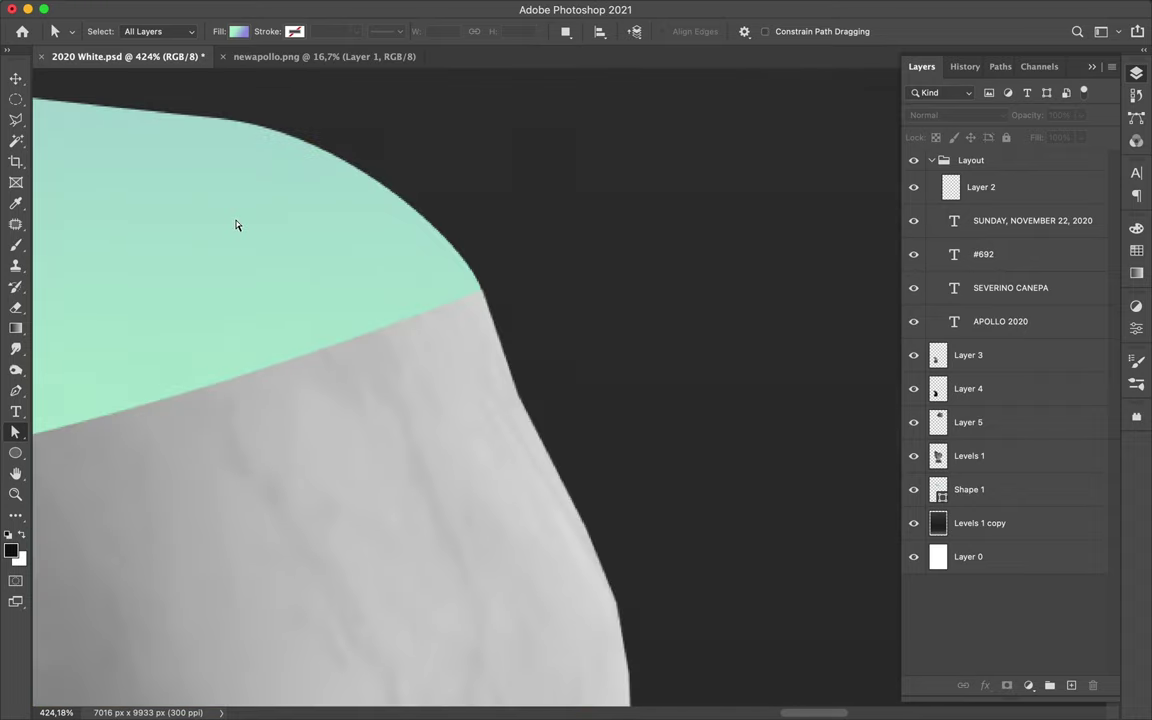
click(236, 225)
mouse_move(355, 134)
mouse_down()
mouse_move(352, 257)
mouse_move(386, 278)
mouse_move(487, 270)
mouse_up()
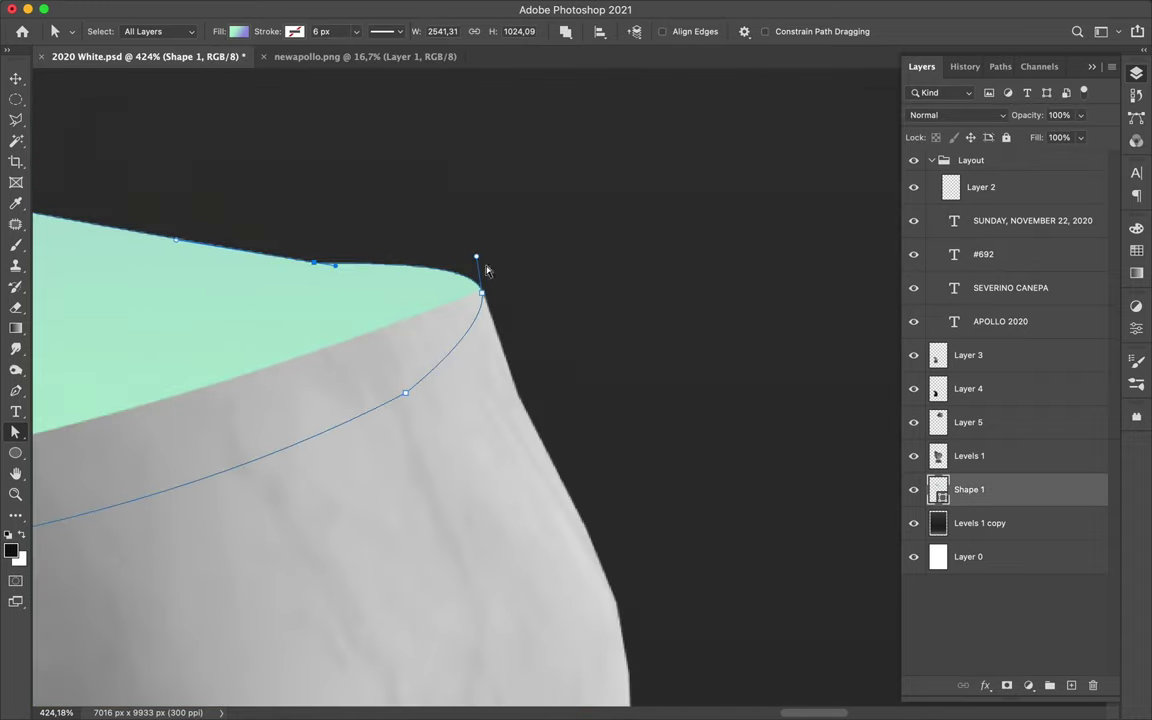
scroll(482, 292, up, 3)
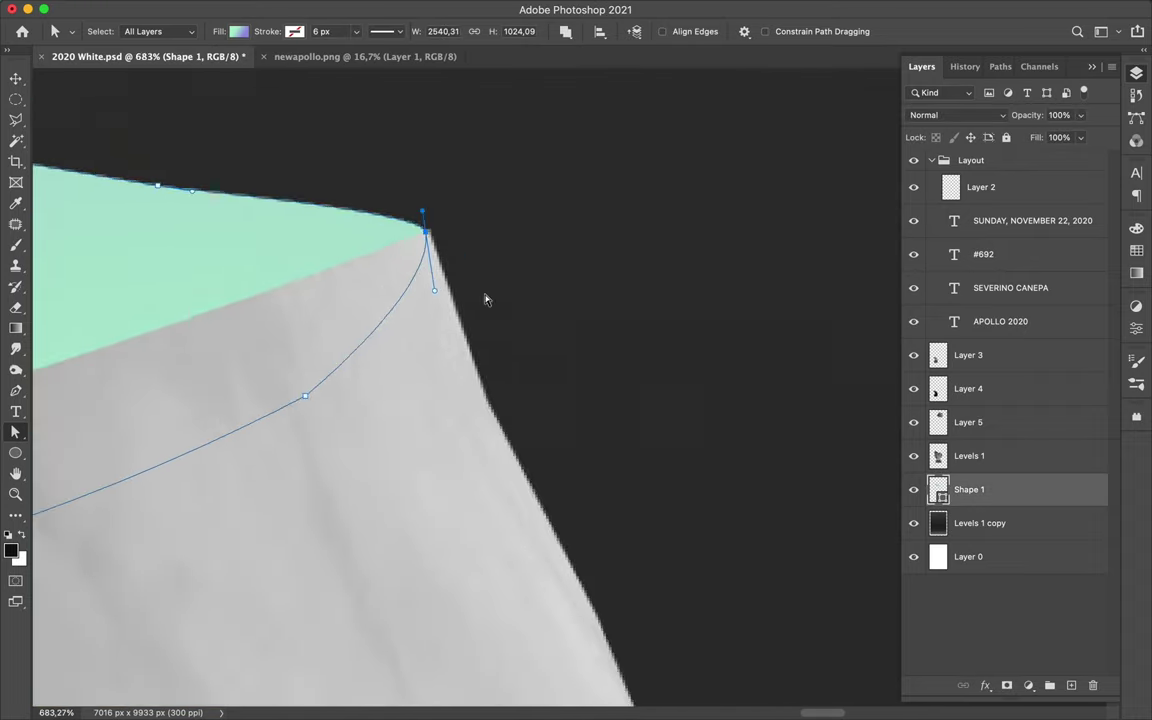
scroll(527, 226, down, 3)
scroll(500, 225, down, 10)
- Finish editing the sliver's anchors and nudge the top head fragment slightly down and left
scroll(479, 217, up, 3)
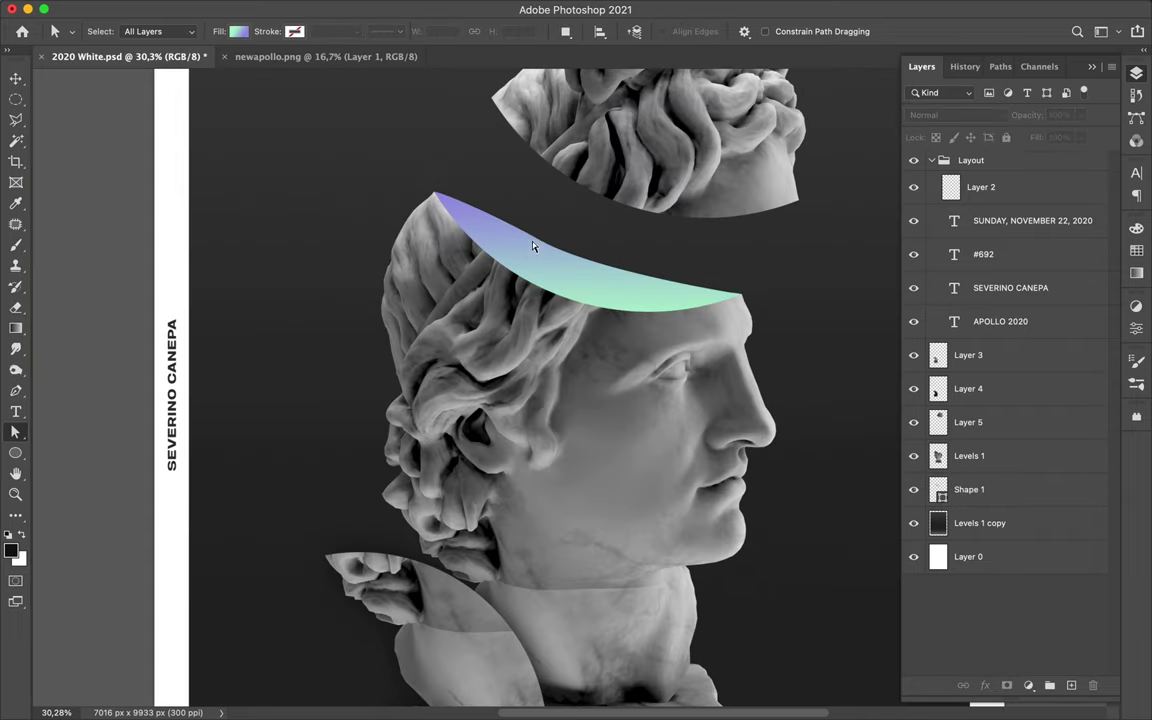
click(538, 242)
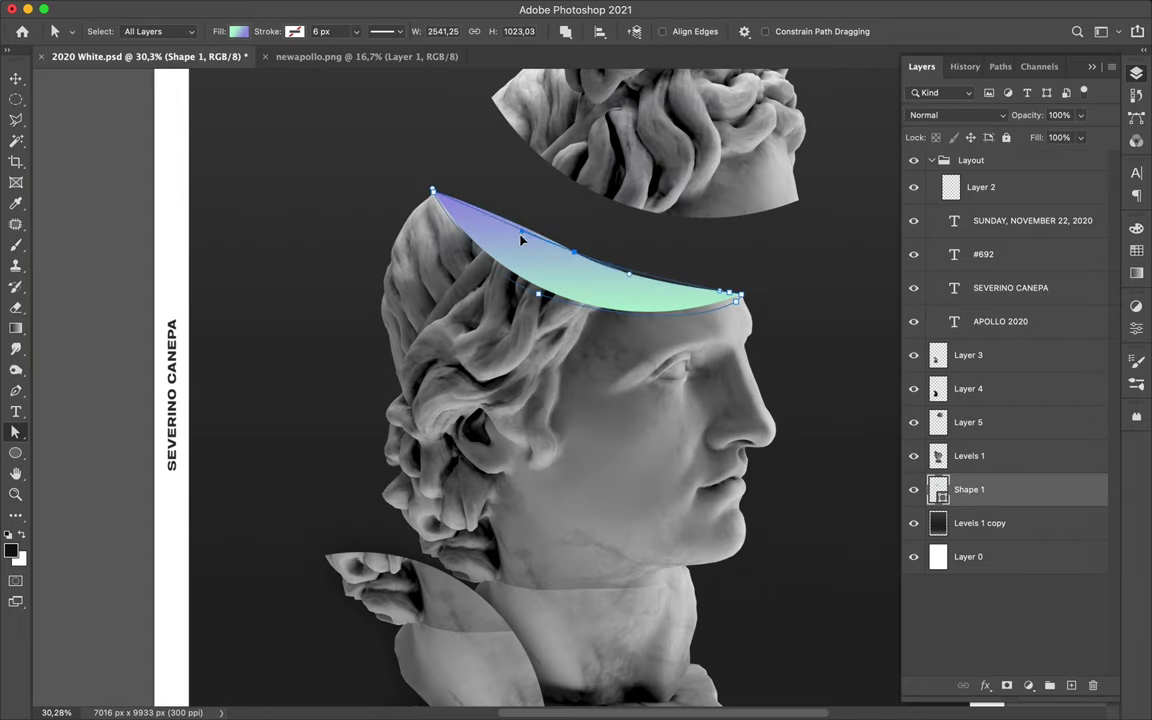
click(594, 226)
scroll(594, 226, down, 2)
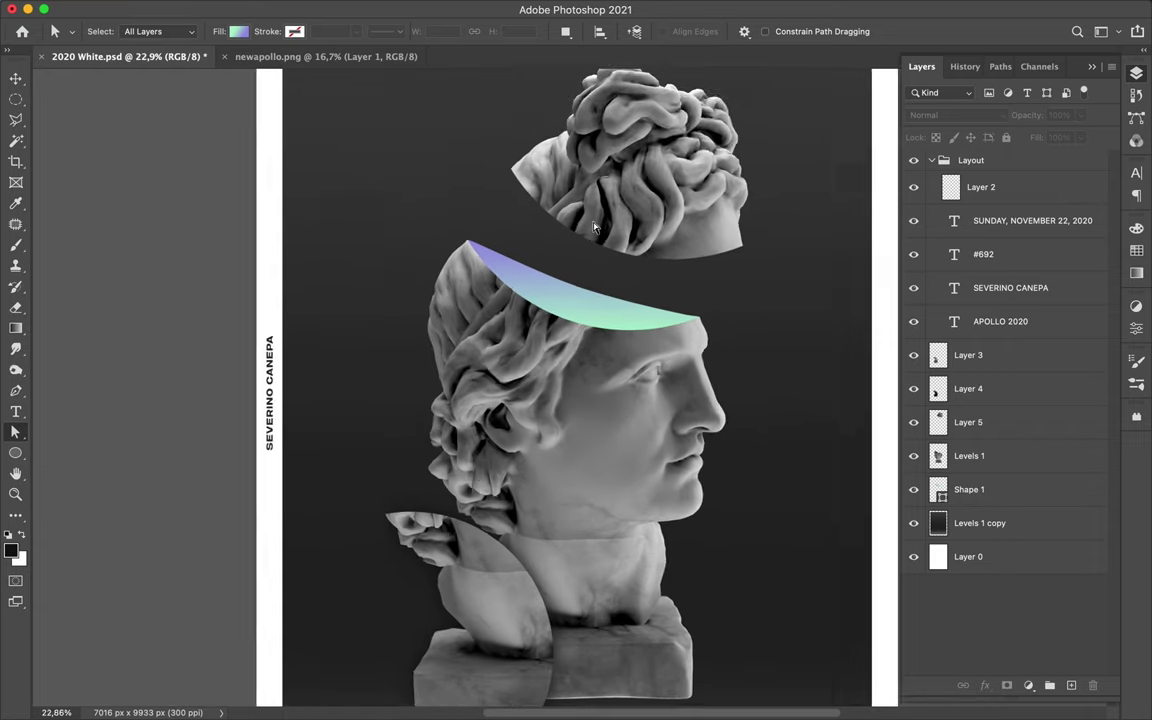
click(584, 312)
key(v)
scroll(668, 293, down, 1)
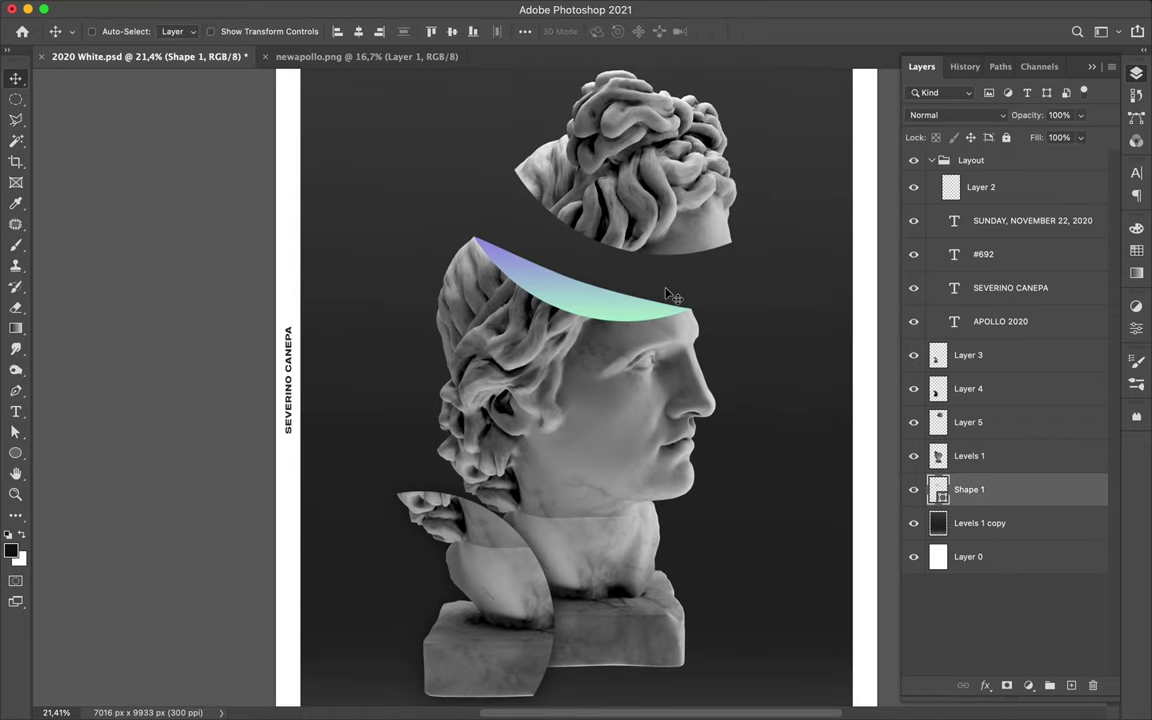
drag(607, 192, 585, 217)
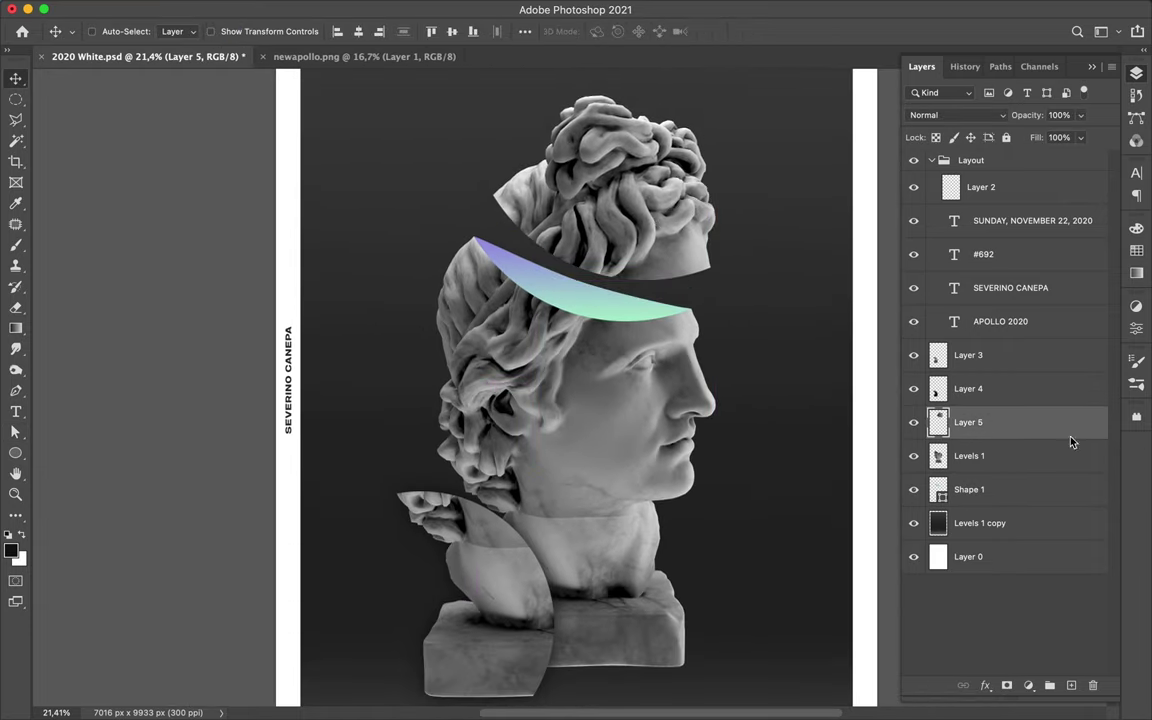
- Fill the top fragment's outline with black on new Layer 6, then deselect
key(ctrl+shift+alt+n)
key(alt+BackSpace)
key(m)
key(ctrl+d)
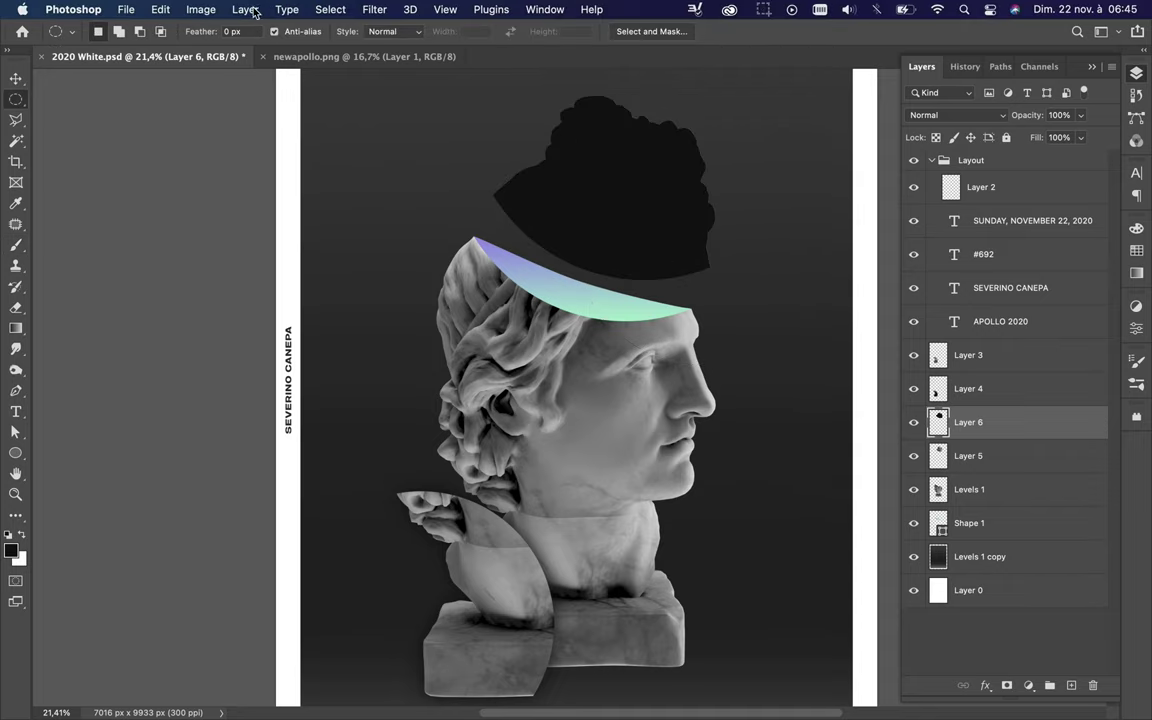
- Blur the black silhouette with a Gaussian Blur of radius 194,2
click(374, 9)
click(656, 195)
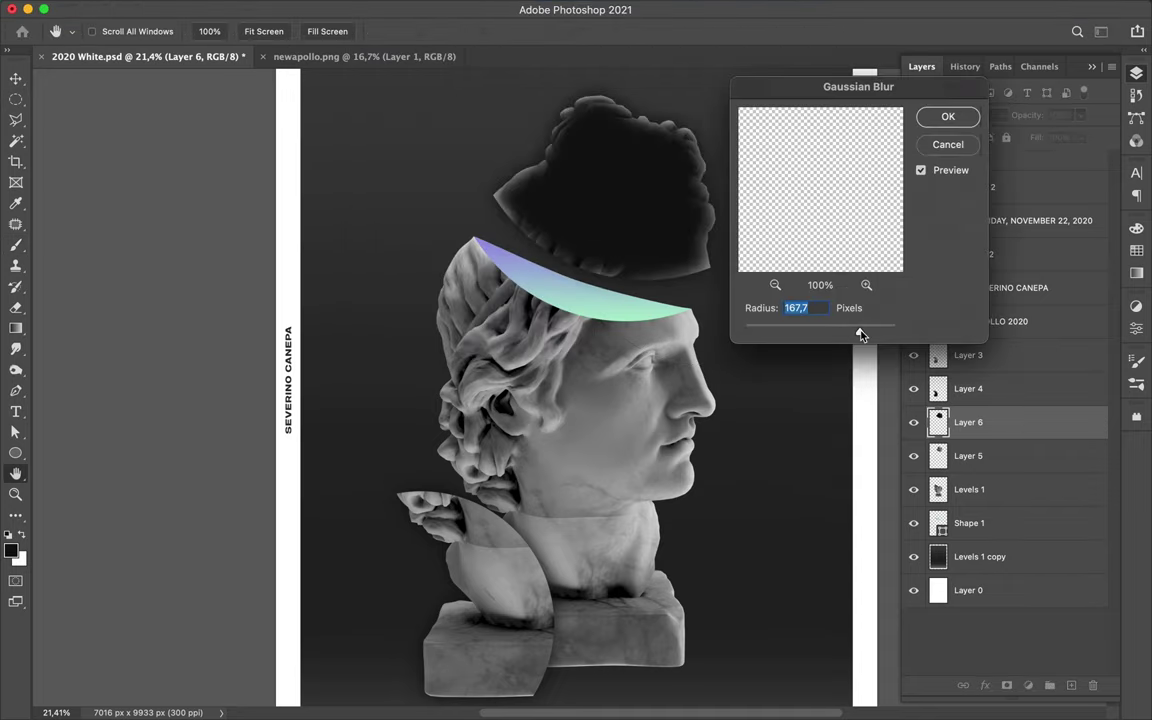
drag(860, 335, 867, 335)
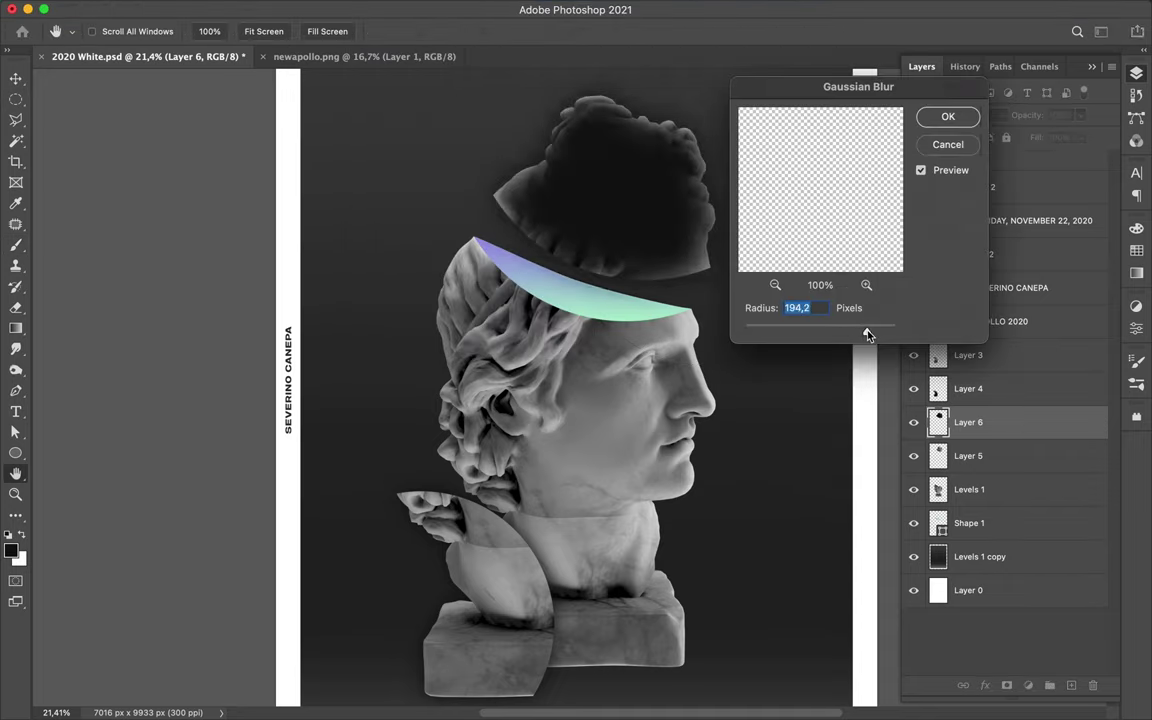
click(948, 118)
scroll(761, 200, up, 3)
key(ctrl+t)
- Squash the blurred silhouette and tilt it about 5 degrees
drag(617, 150, 617, 298)
drag(445, 282, 427, 266)
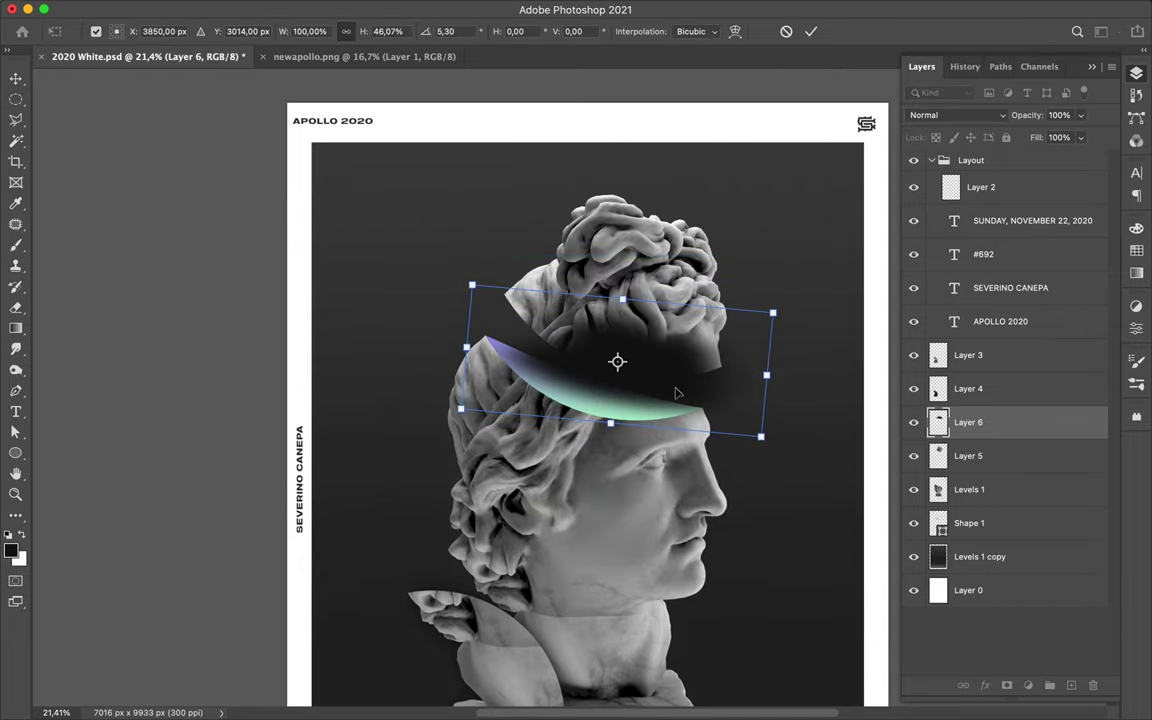
key(Return)
- Set Layer 6 to Pin Light, move it above Shape 1 and clip it there
click(955, 115)
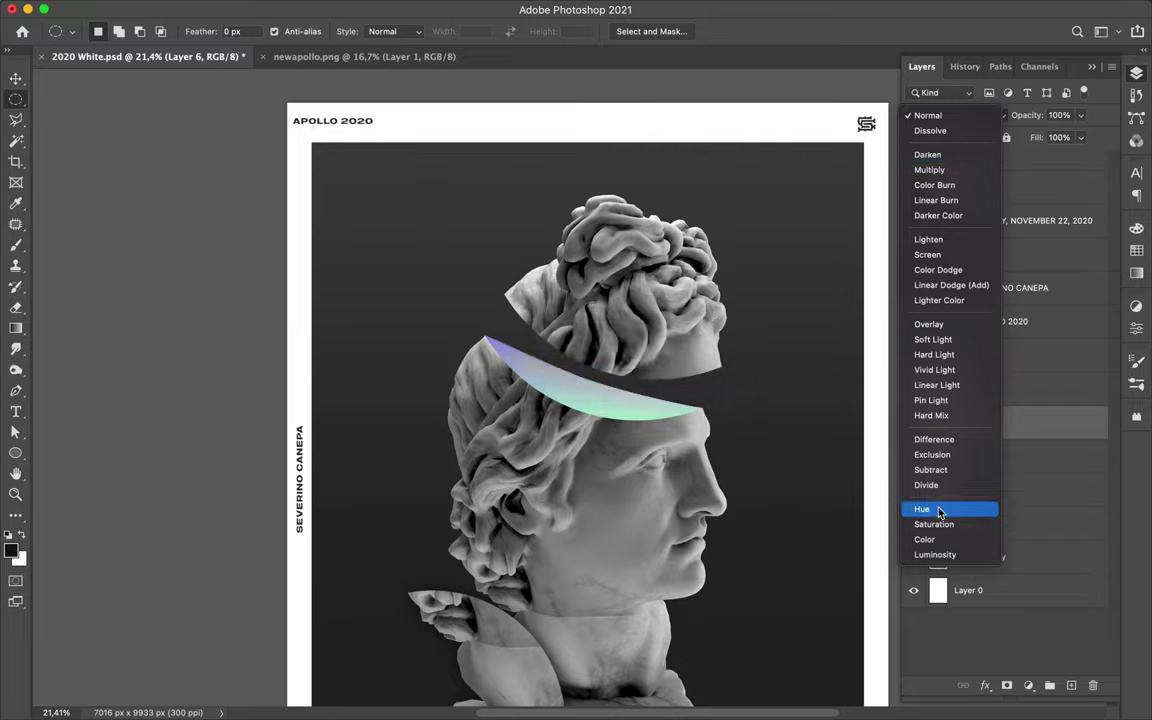
click(931, 400)
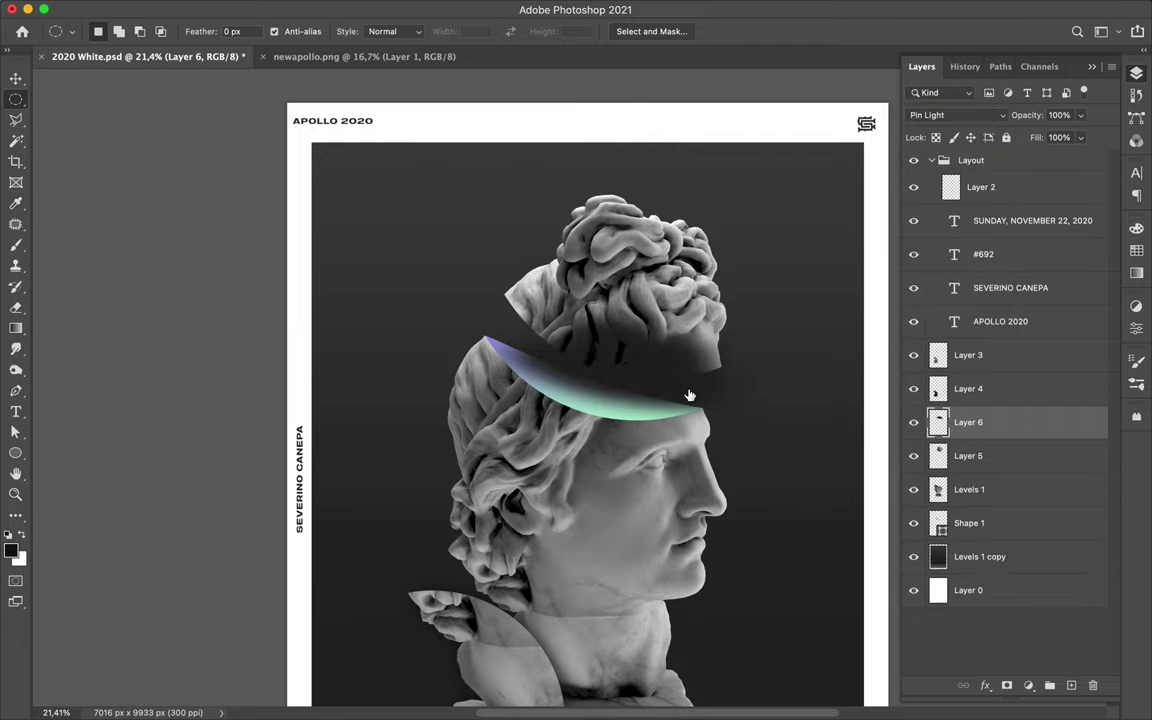
drag(981, 437, 975, 497)
alt+click(960, 506)
- Widen the clipped shadow across the crescent and tilt it slightly to match
key(ctrl+t)
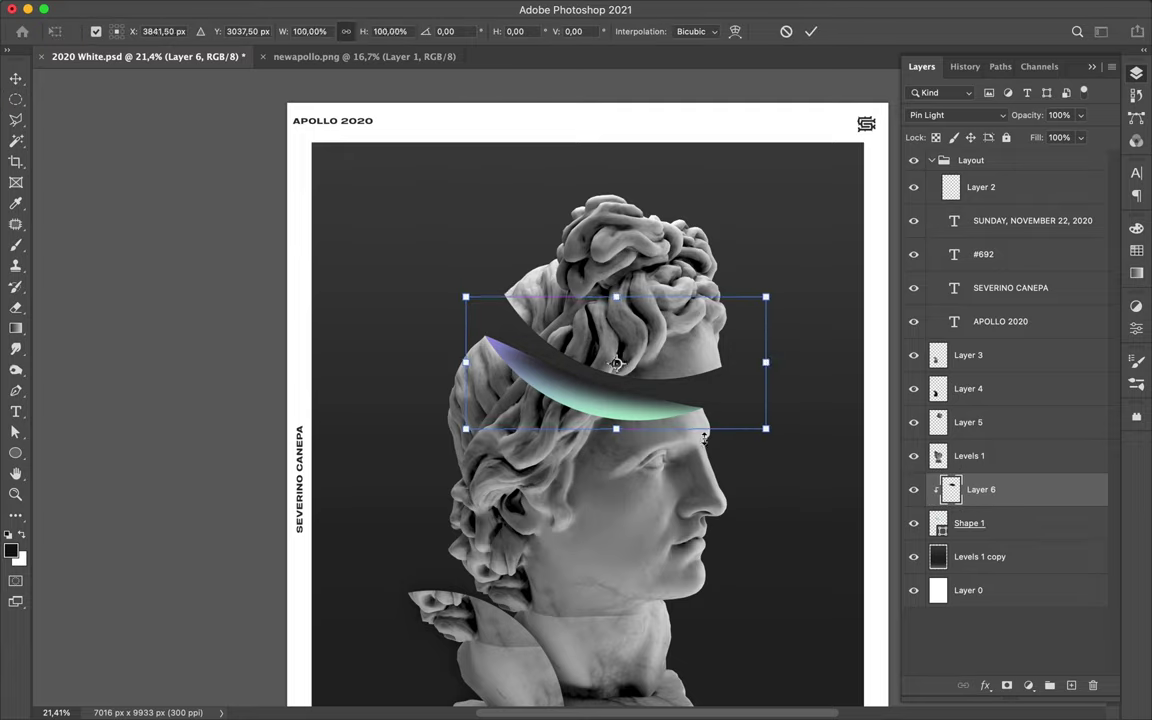
drag(774, 363, 778, 363)
drag(465, 363, 457, 363)
drag(443, 270, 441, 266)
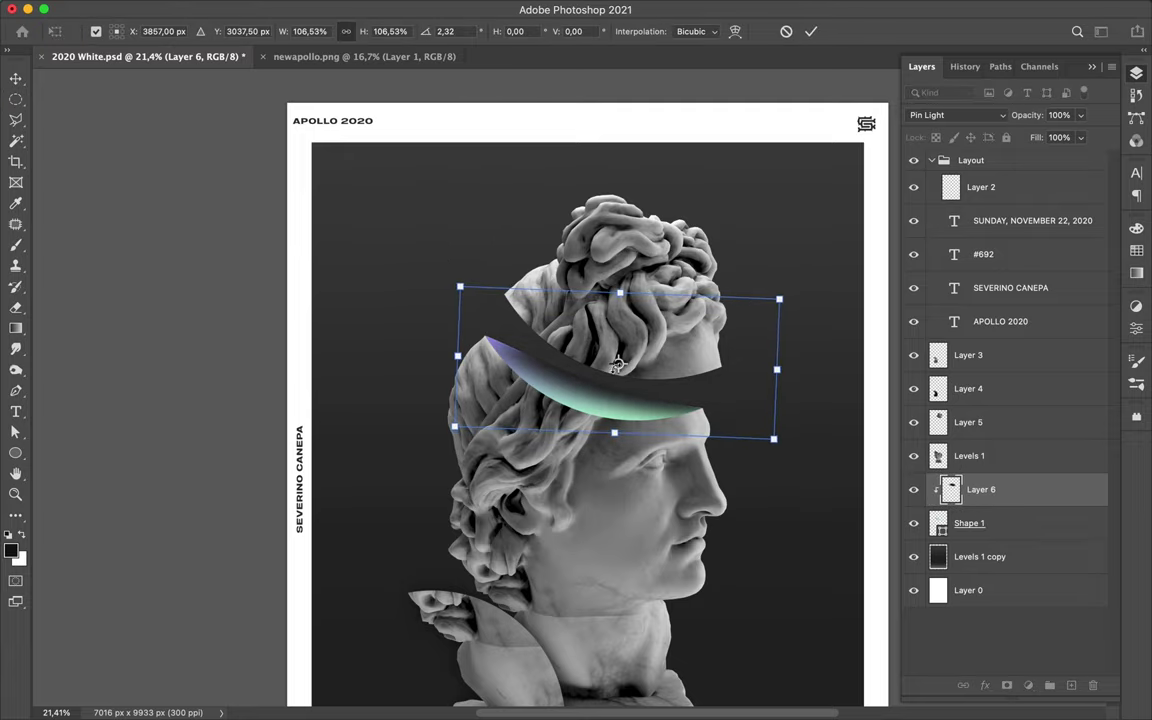
key(Return)
- Scroll the layer stack and select the Levels 1 layer
click(620, 400)
scroll(617, 400, down, 3)
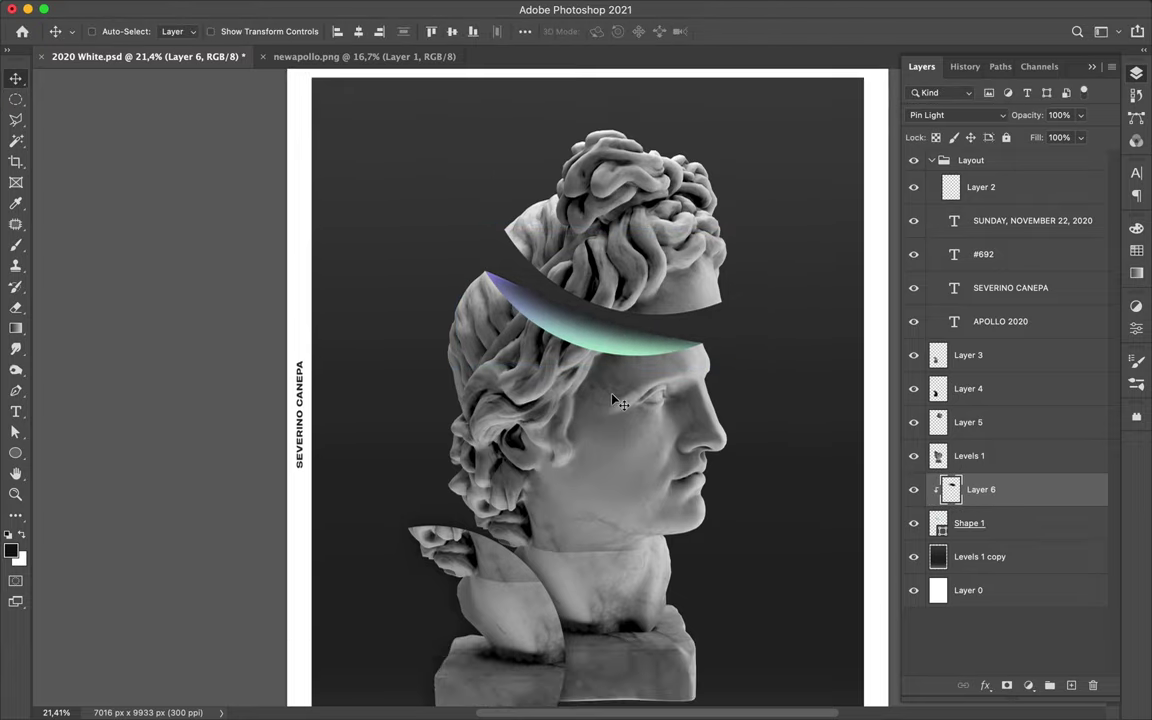
scroll(617, 400, down, 3)
click(995, 463)
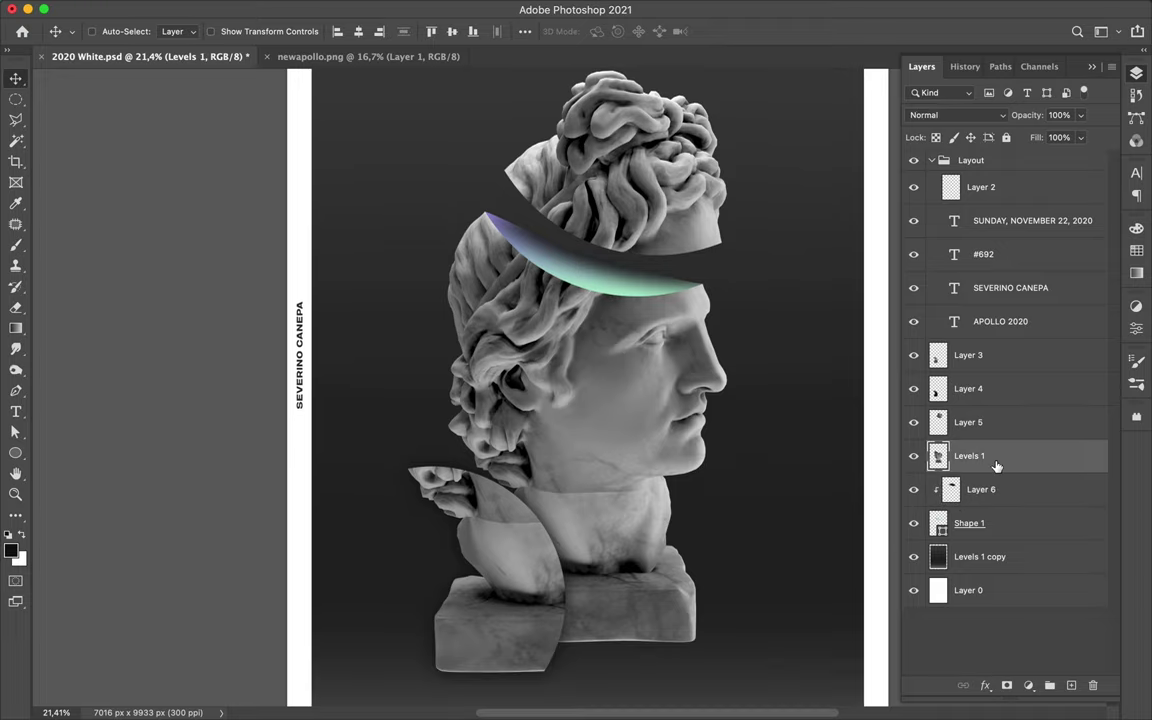
- Draw a gradient circle over the statue's lower half and tuck Ellipse 1 below Layer 5
click(990, 355)
key(u)
mouse_move(440, 360)
mouse_down()
mouse_move(565, 490)
mouse_move(563, 509)
mouse_up()
key(v)
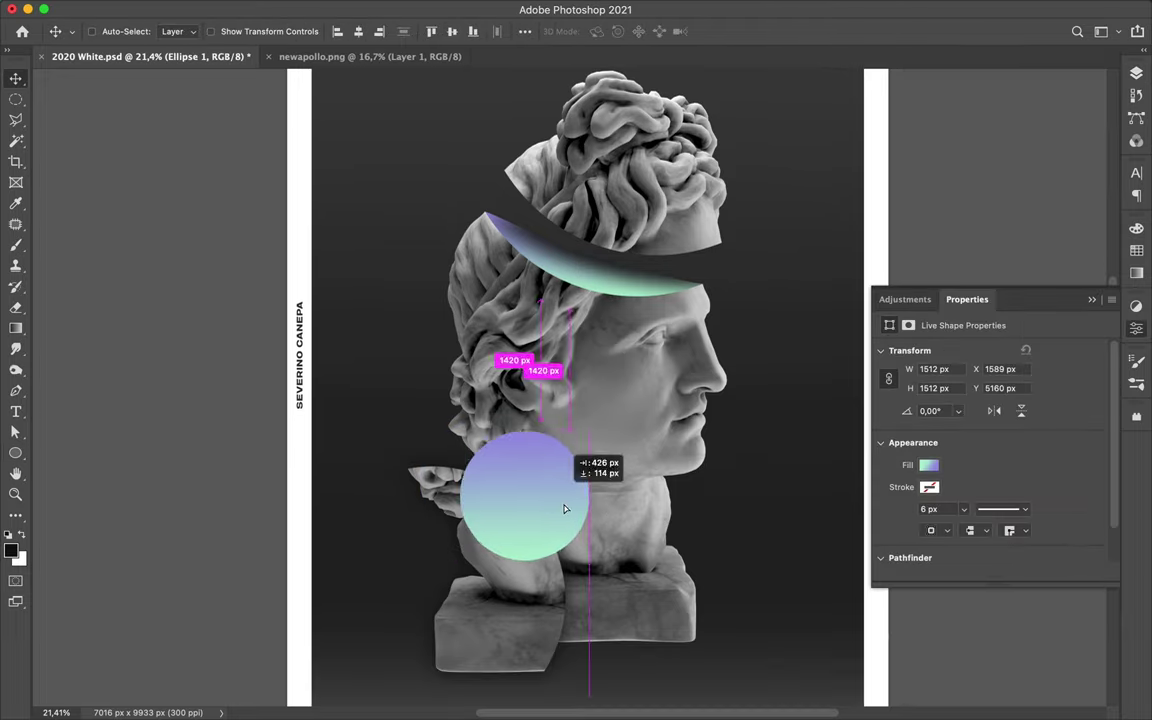
drag(975, 355, 990, 472)
drag(584, 481, 586, 497)
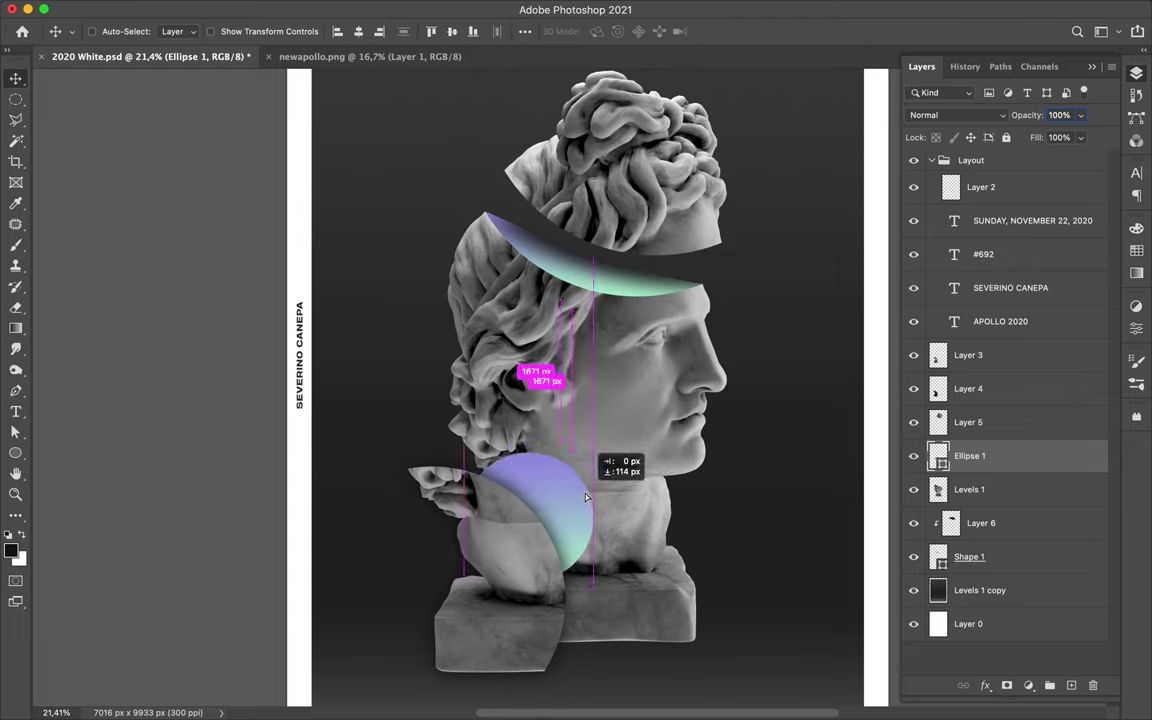
- Draw a diagonal line across the circle with no fill and a white 26 px stroke
key(u)
drag(515, 514, 795, 481)
key(a)
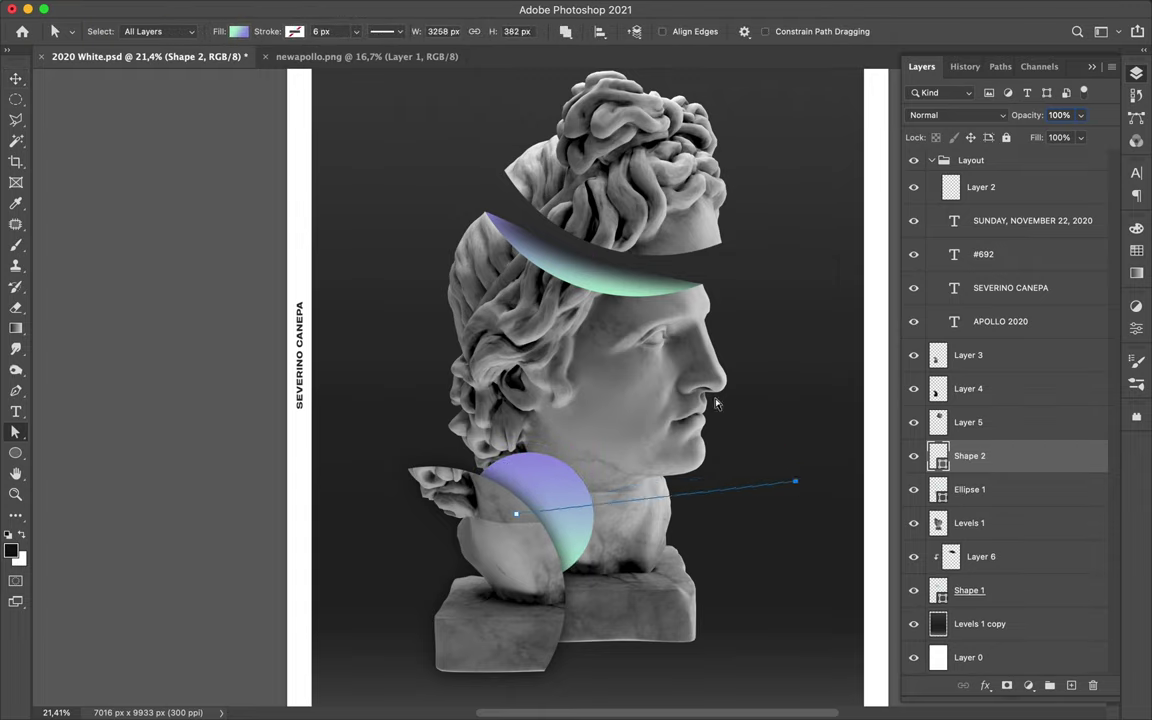
click(238, 31)
click(130, 57)
click(294, 31)
click(180, 57)
key(Return)
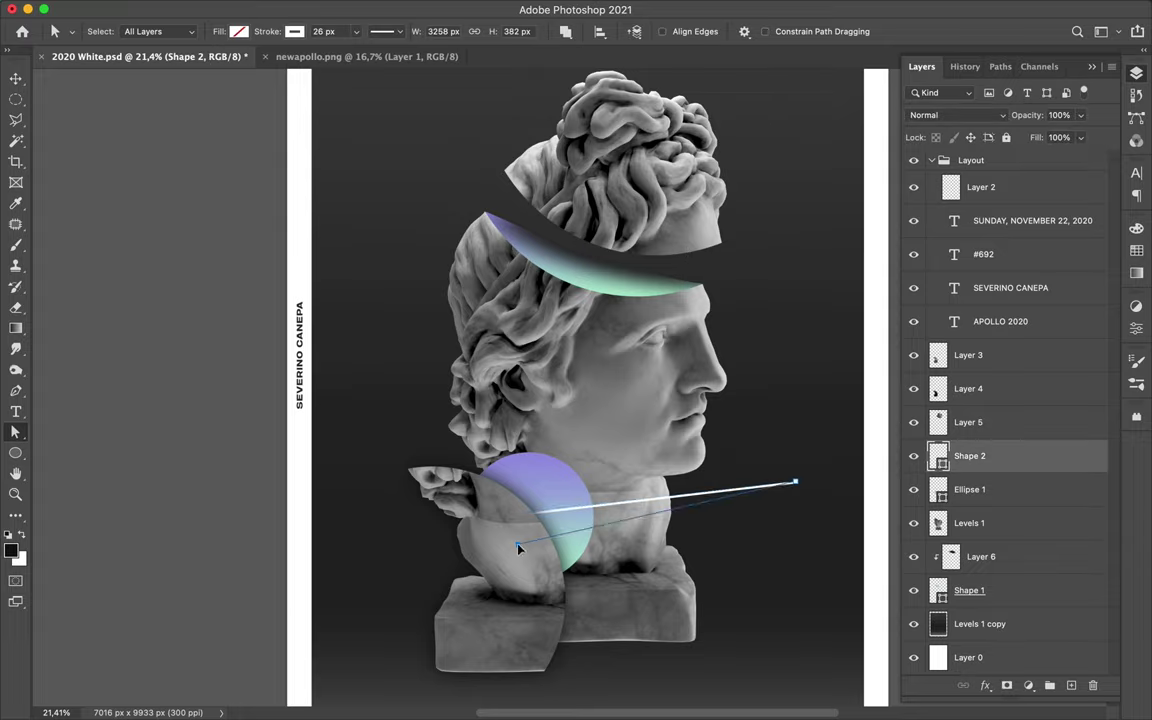
click(785, 432)
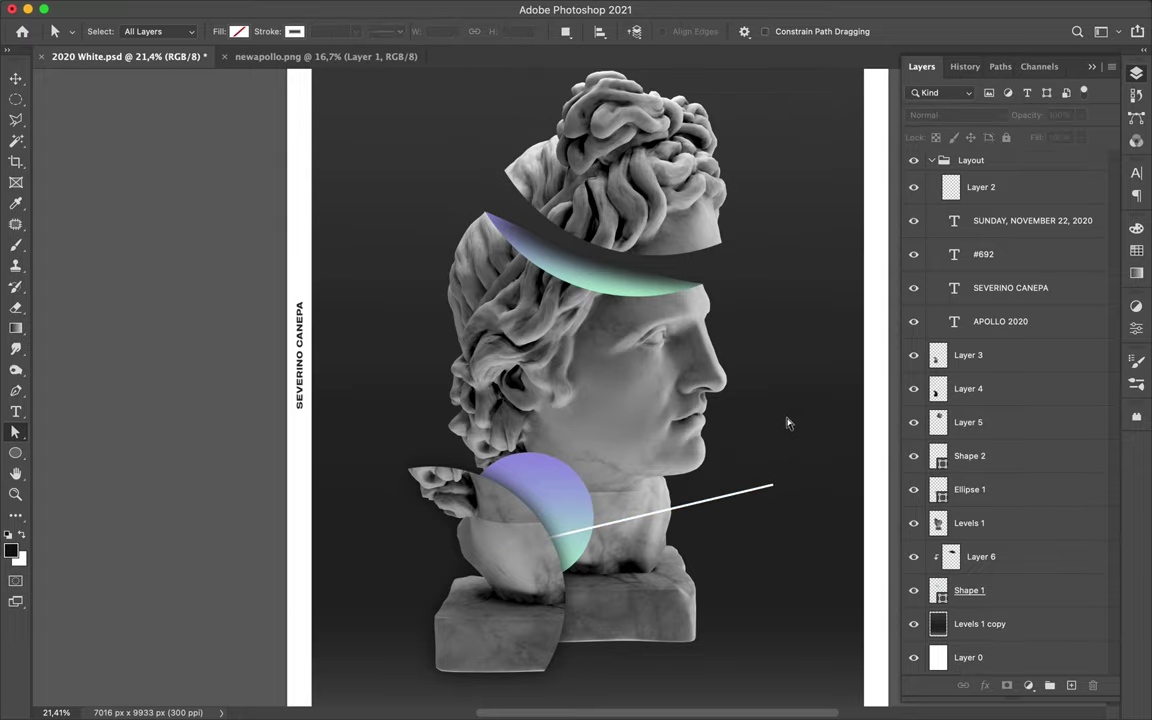
- Copy the white line into the upper left and group the lines as Group 1
key(v)
scroll(590, 483, down, 3)
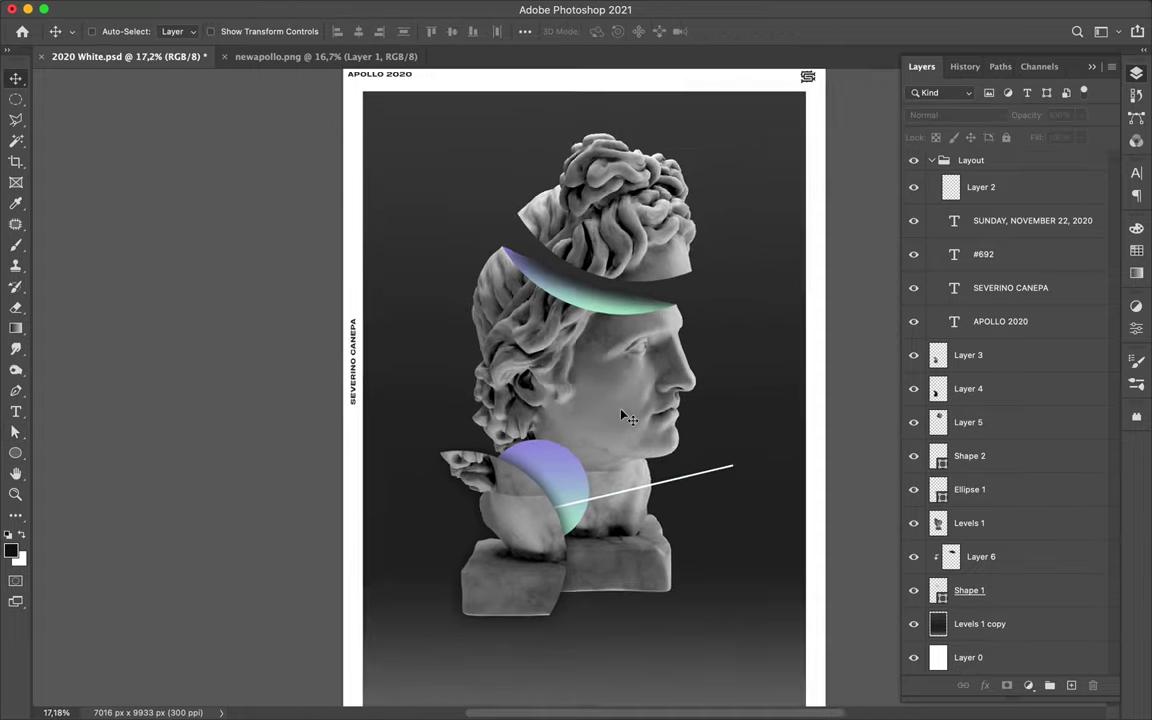
scroll(560, 370, down, 3)
scroll(510, 207, up, 5)
scroll(510, 207, up, 2)
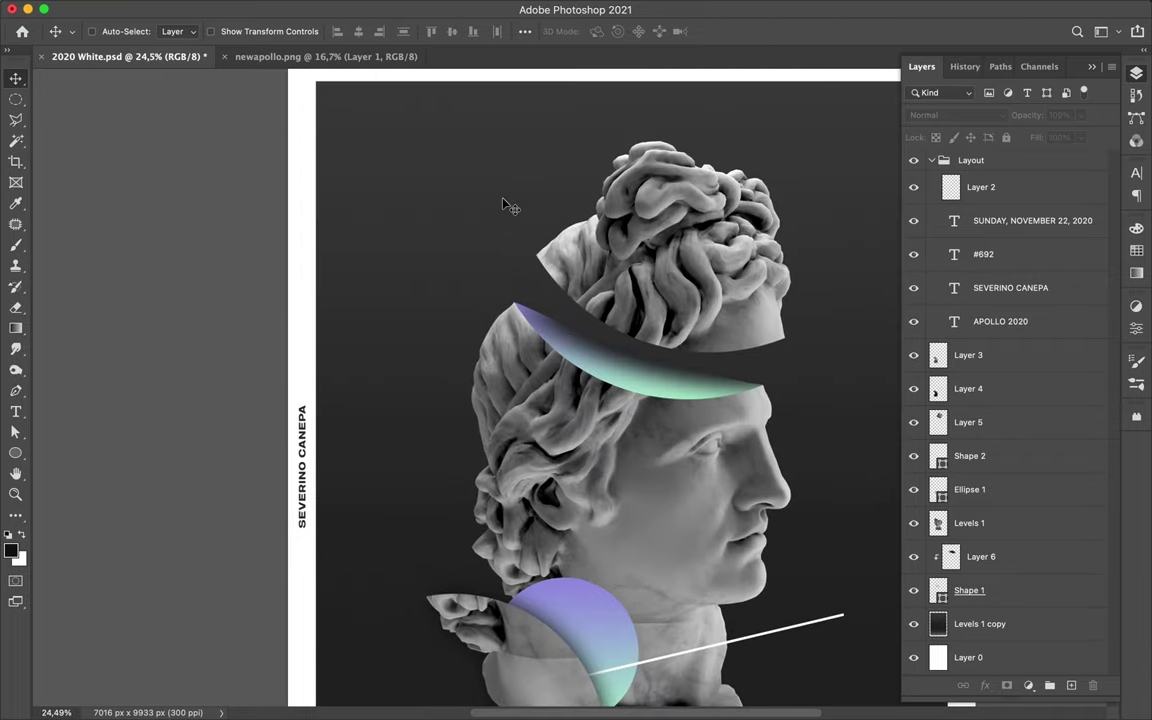
ctrl+click(798, 633)
drag(798, 633, 390, 189)
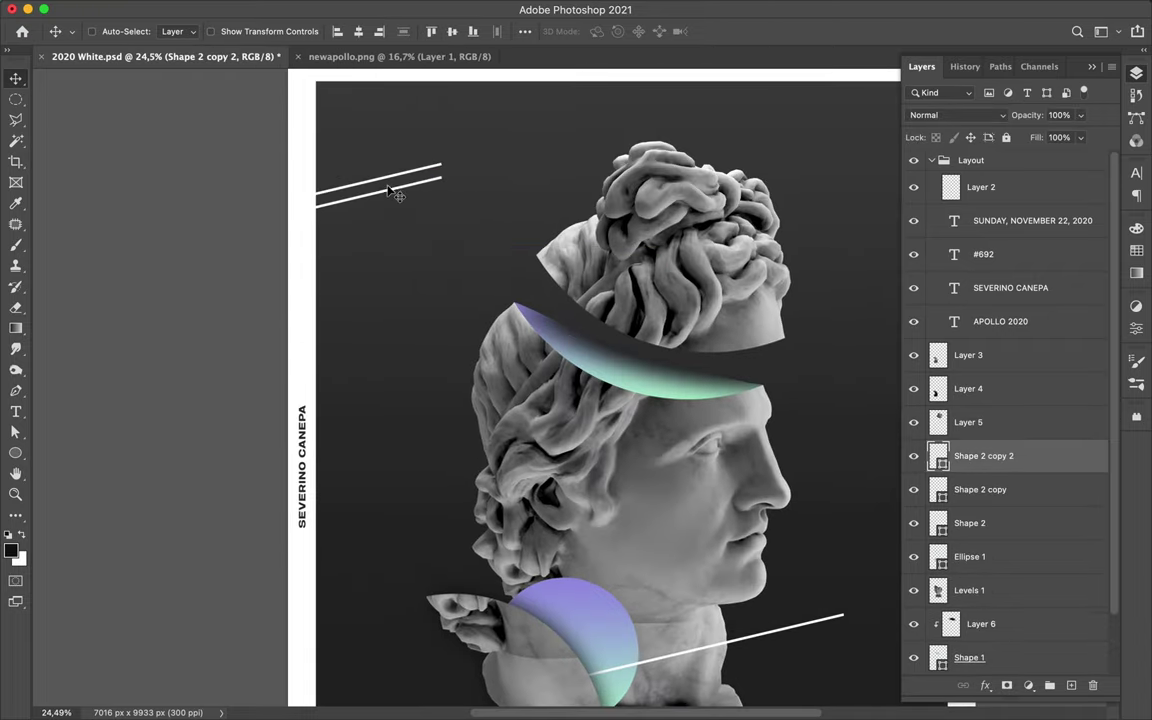
ctrl+shift+click(400, 185)
key(ctrl+g)
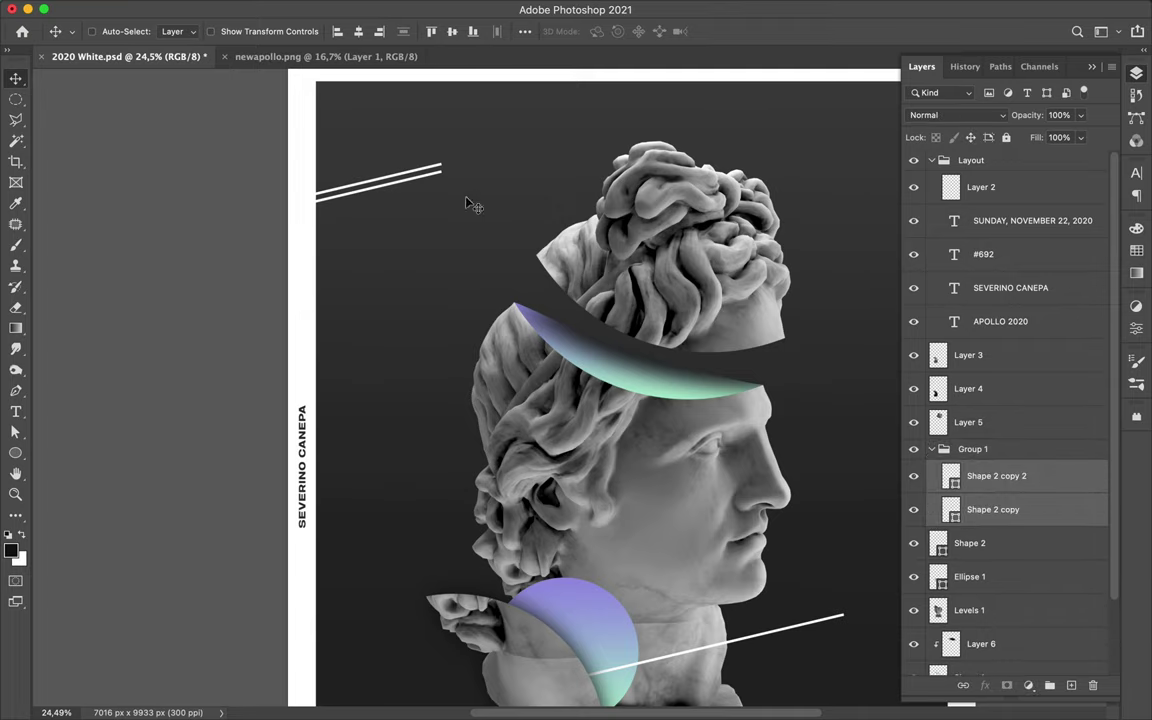
drag(404, 194, 411, 225)
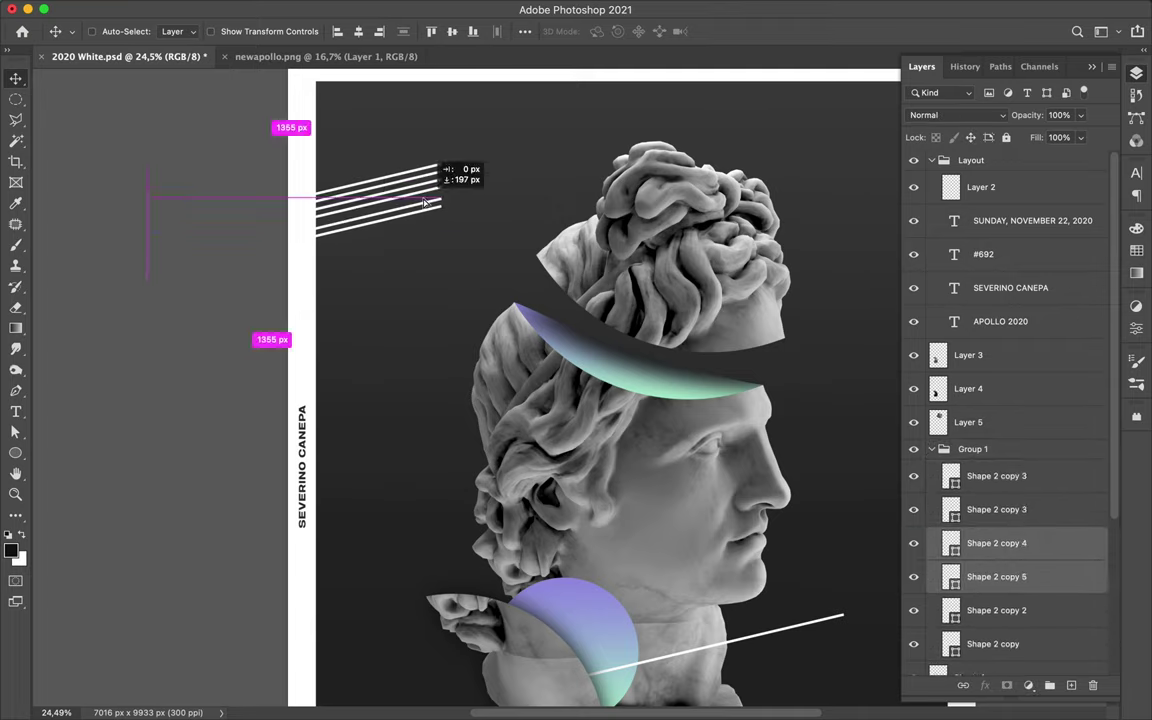
- Distribute the six lines' vertical centers evenly and merge Group 1 into one layer
shift+click(997, 476)
click(524, 31)
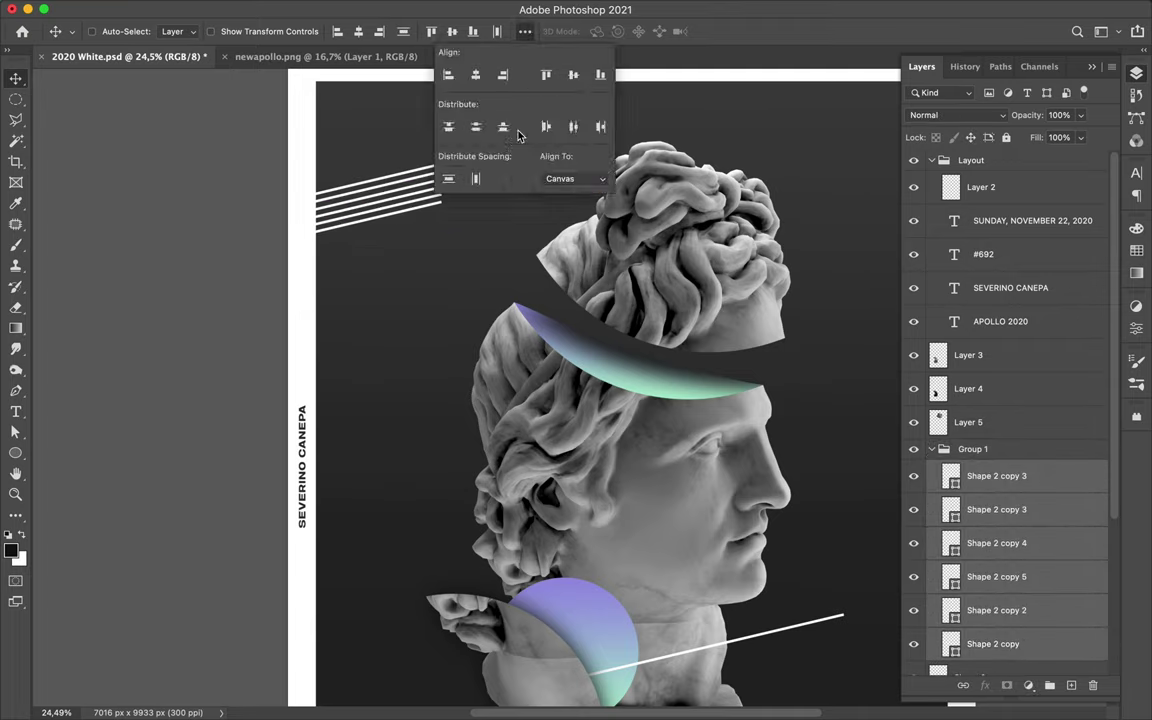
click(470, 181)
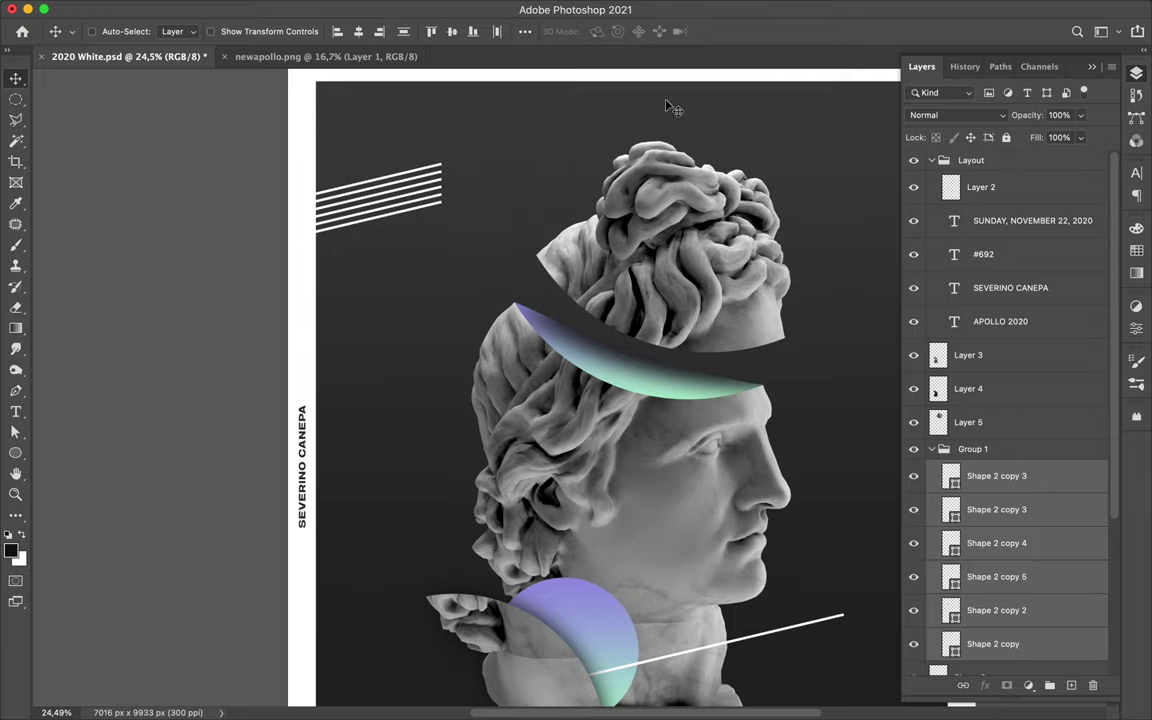
click(995, 451)
key(ctrl+e)
key(l)
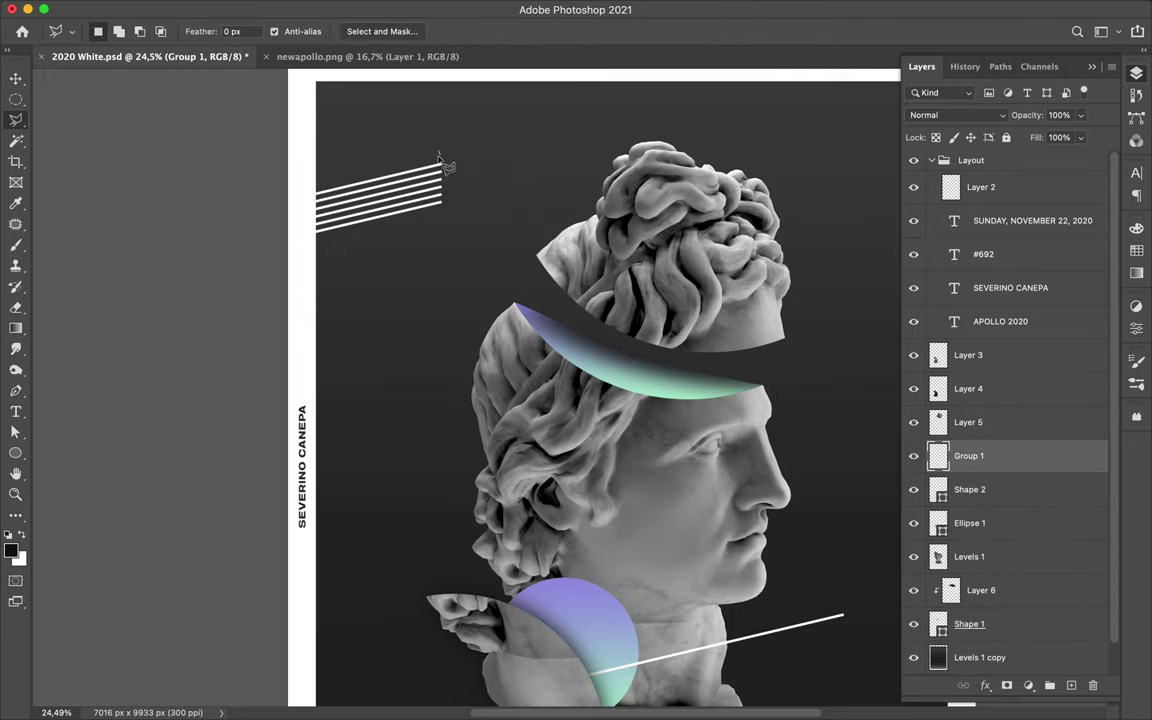
- Duplicate the stripe cluster onto the bust's base and rasterize the Shape 2 layer
click(450, 160)
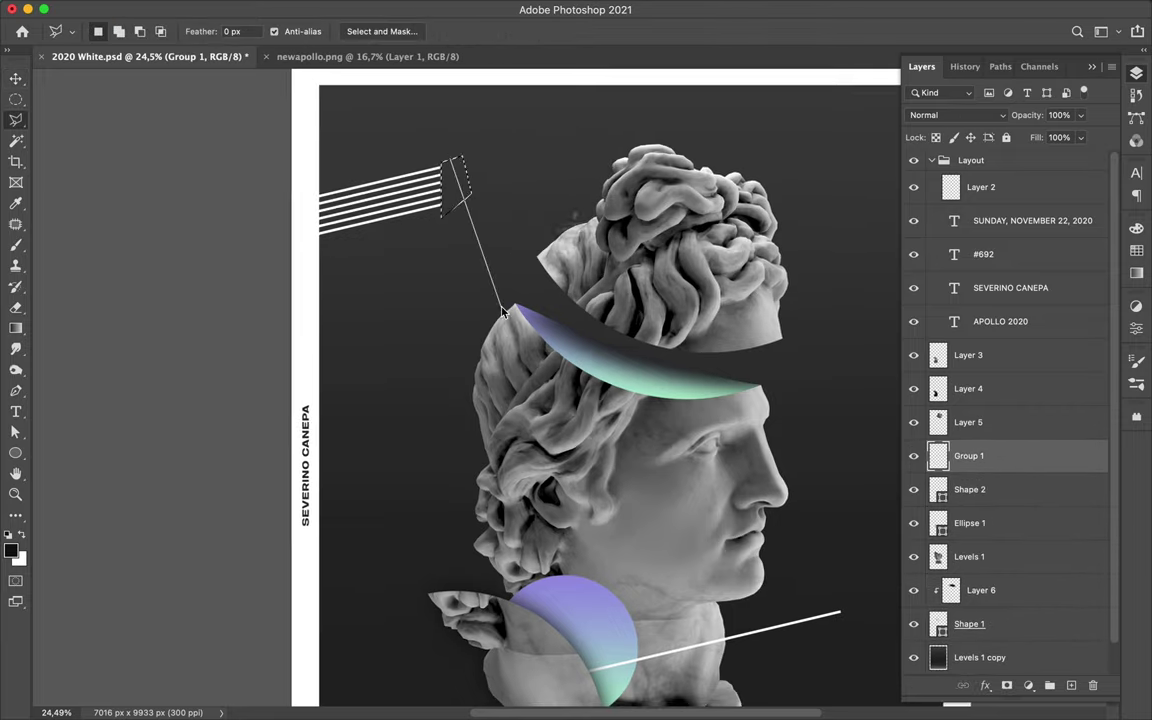
key(v)
key(ctrl+0)
drag(433, 188, 650, 543)
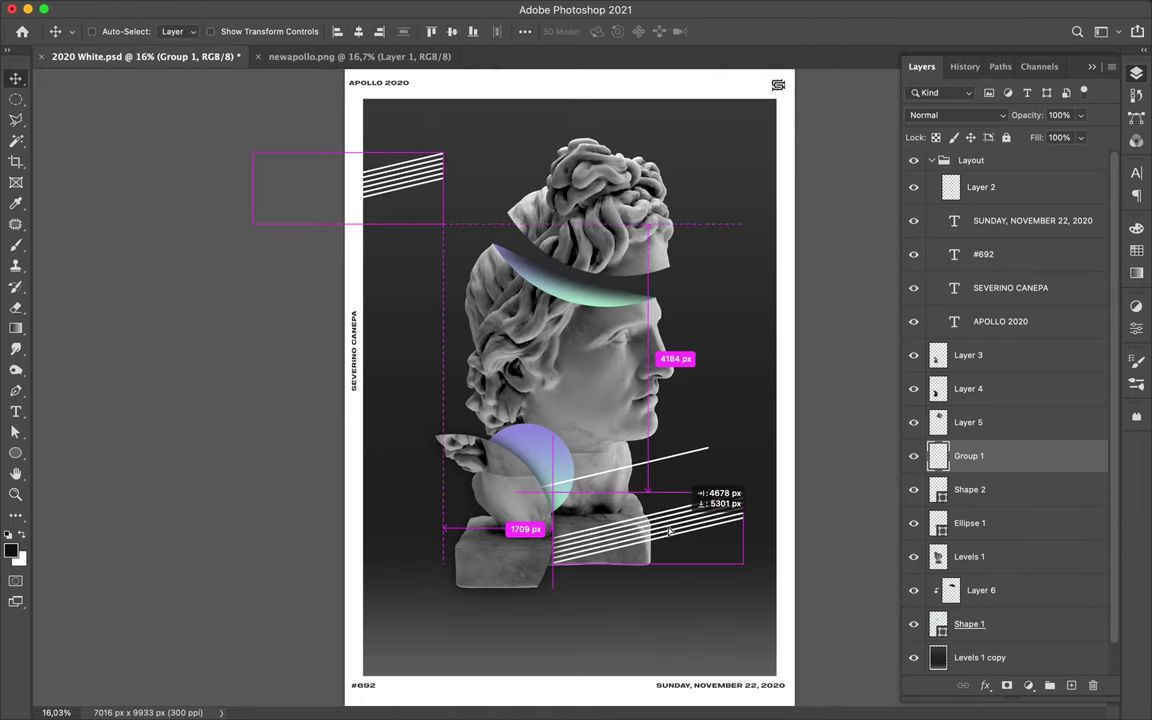
click(965, 523)
right_click(960, 523)
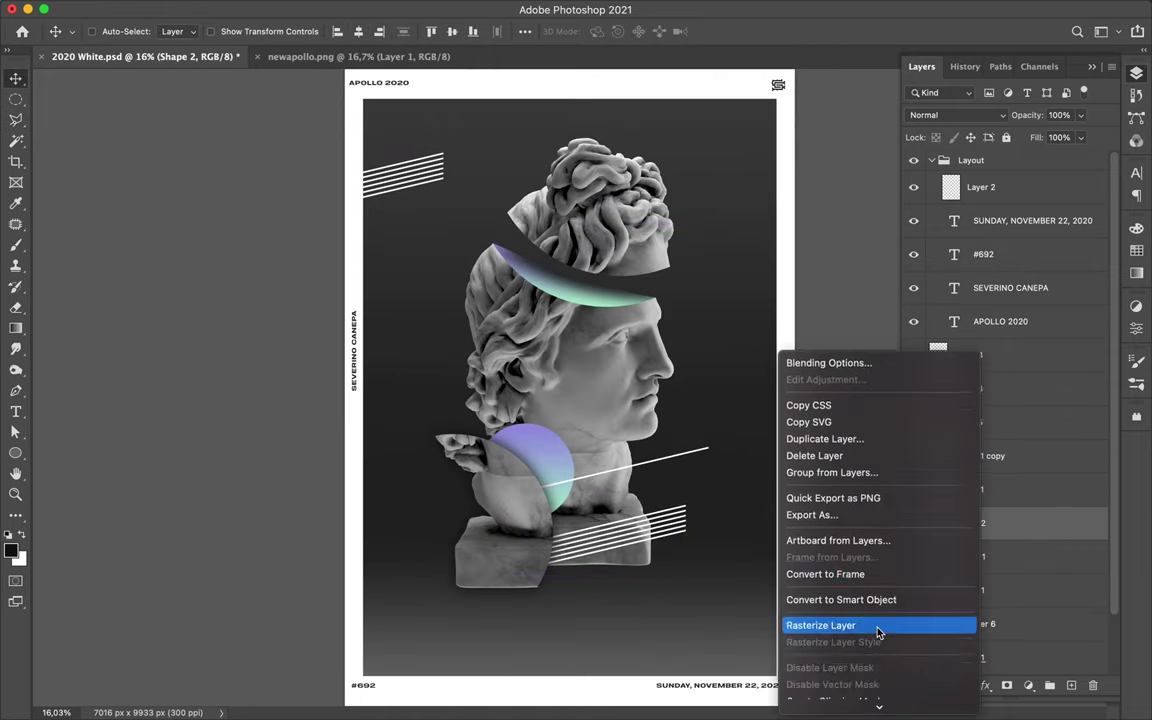
click(870, 625)
- Copy a rectangular section of stripes to Layer 7 and move it left onto the base
key(l)
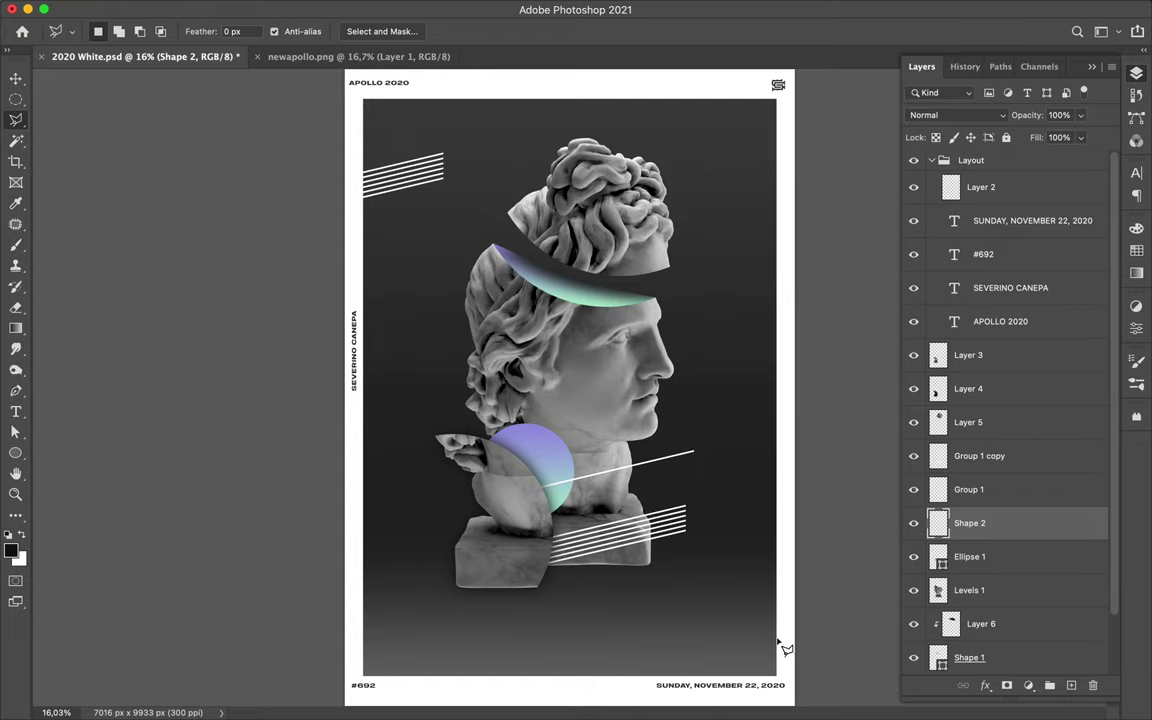
key(v)
drag(605, 500, 650, 558)
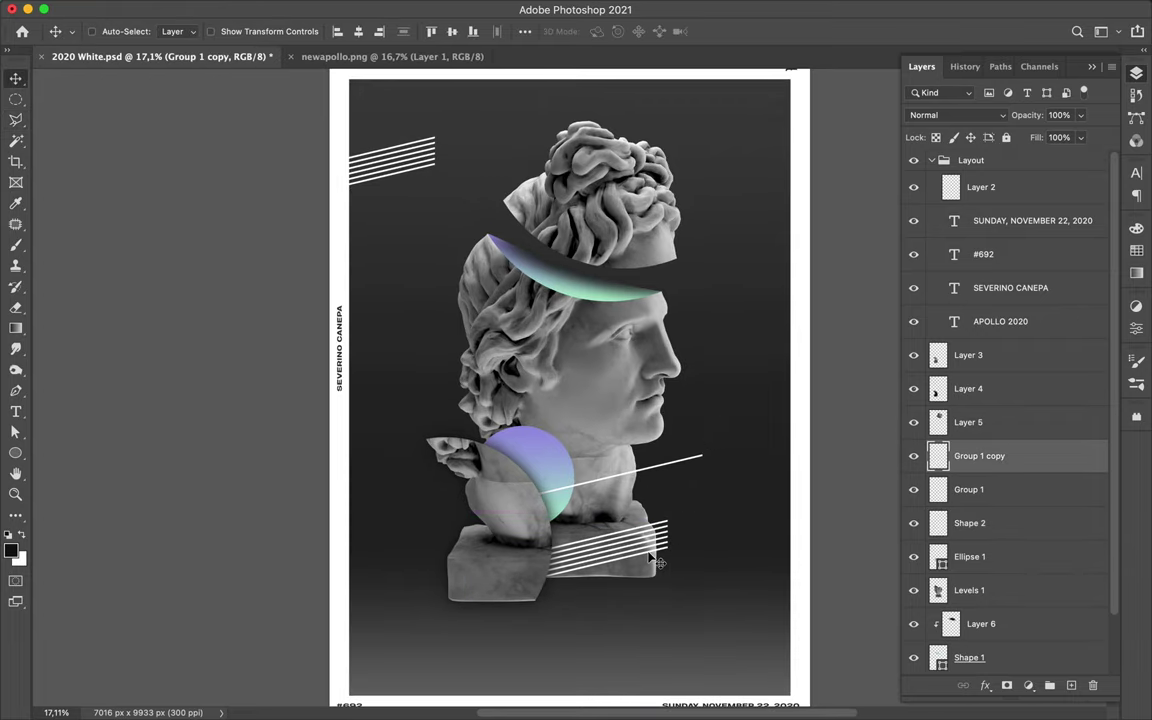
key(m)
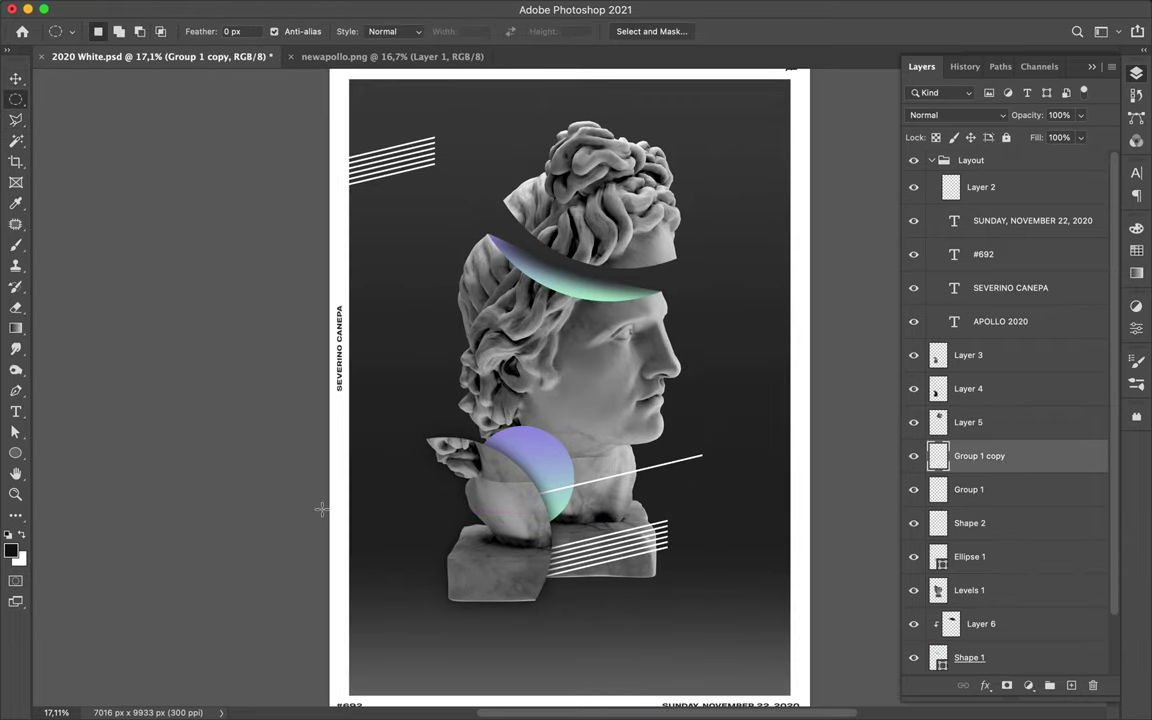
key(shift+m)
key(ctrl+j)
key(v)
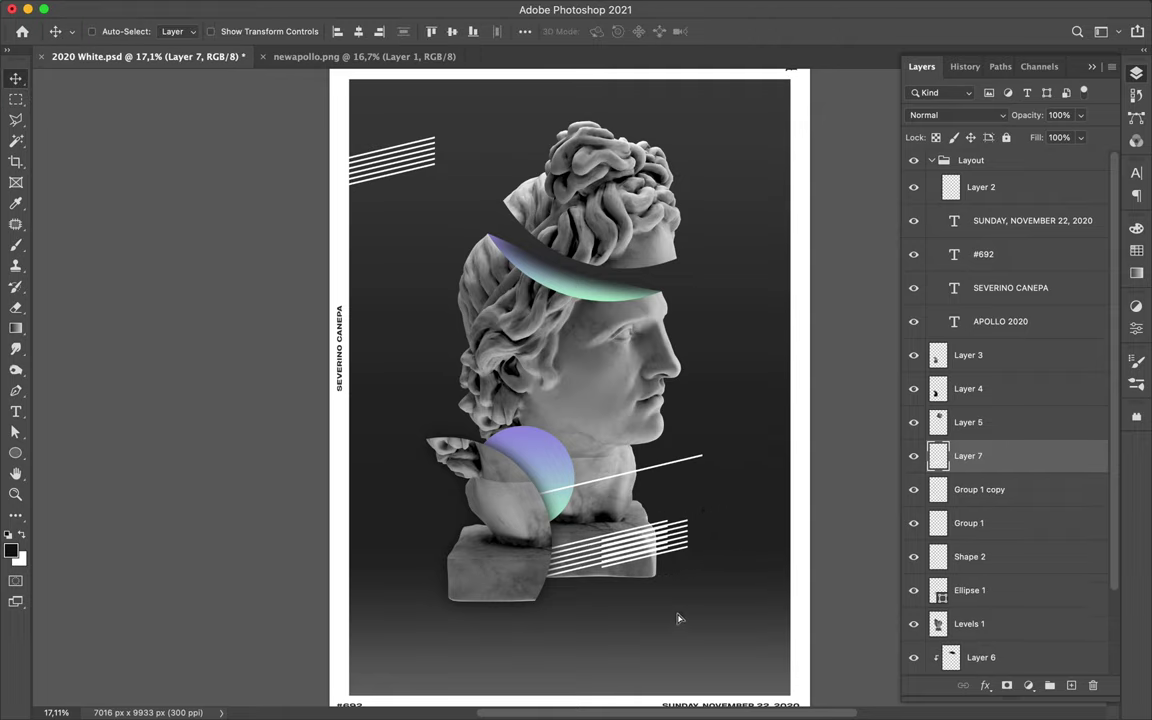
drag(673, 555, 532, 568)
- Delete the Group 1 copy stripes and place a new copy in the bottom-right corner
key(alt+bracketleft)
key(Delete)
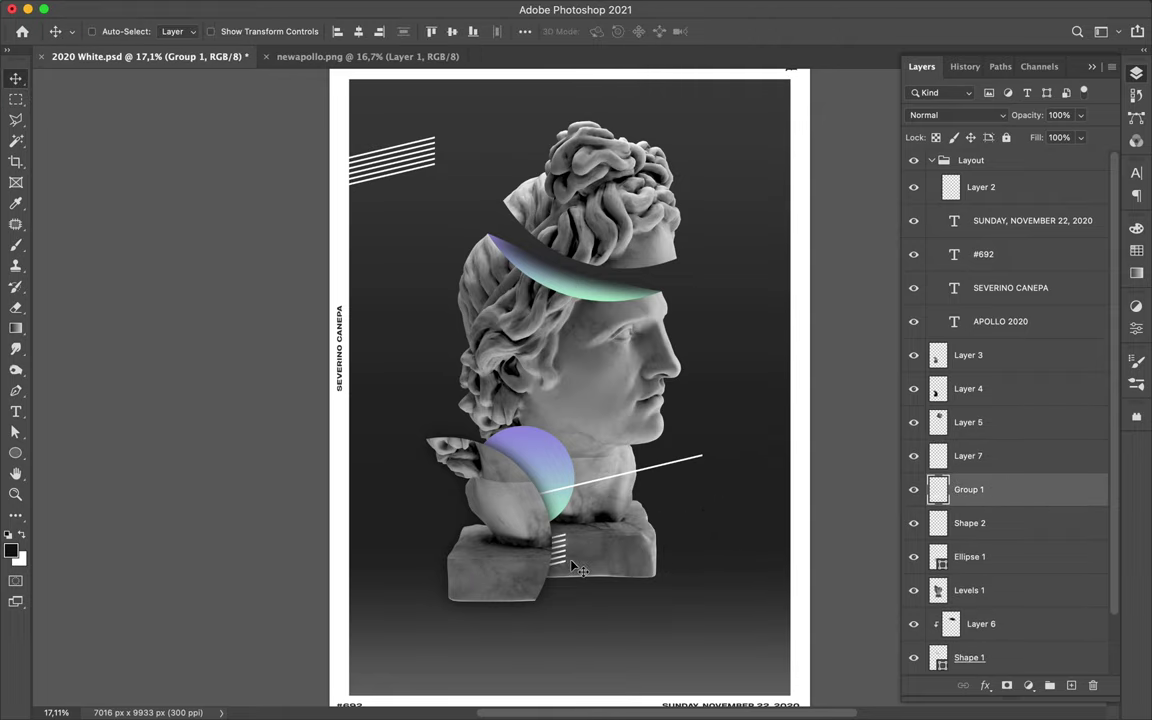
mouse_move(417, 160)
mouse_down()
mouse_move(760, 682)
mouse_move(758, 651)
mouse_up()
key(ctrl+t)
- Rotate the corner stripes nearly vertical, discarding an accidentally added Levels 2 layer
mouse_move(692, 571)
mouse_down()
mouse_move(612, 622)
mouse_move(755, 680)
mouse_up()
key(Return)
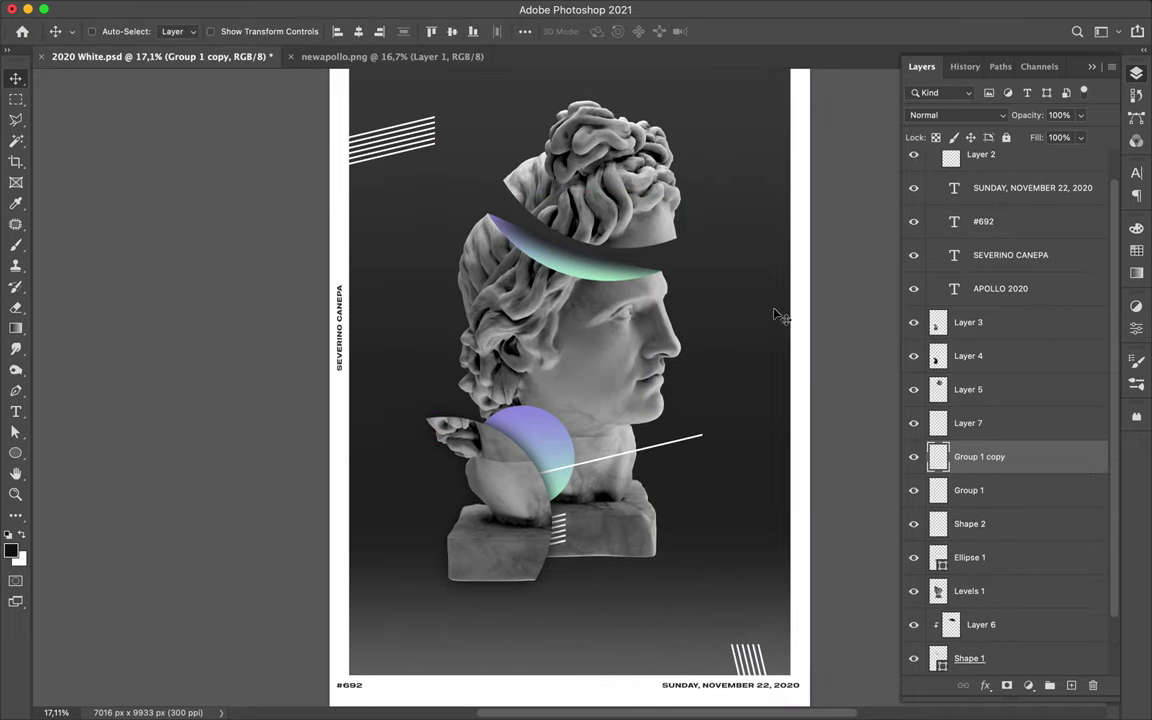
scroll(1000, 400, down, 2)
click(990, 255)
click(1028, 685)
click(935, 427)
click(1035, 250)
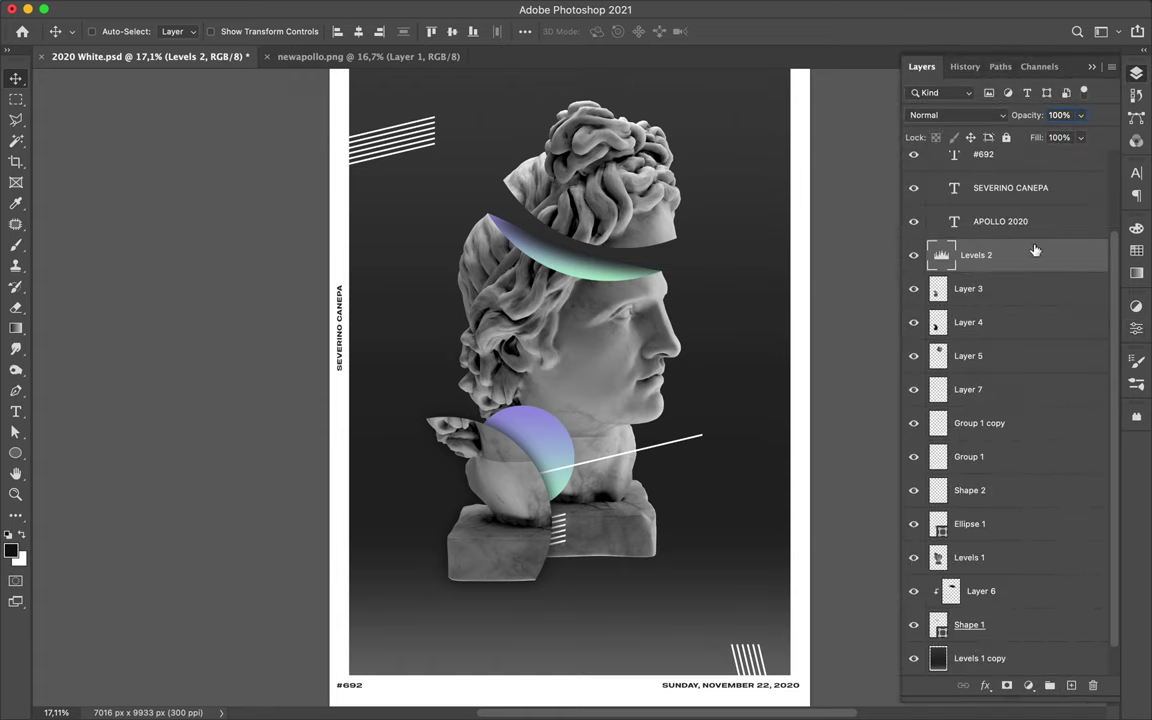
key(ctrl+z)
- Select Layer 3 through Layer 6 and merge the bust pieces into one layer
click(1008, 552)
shift+click(1008, 586)
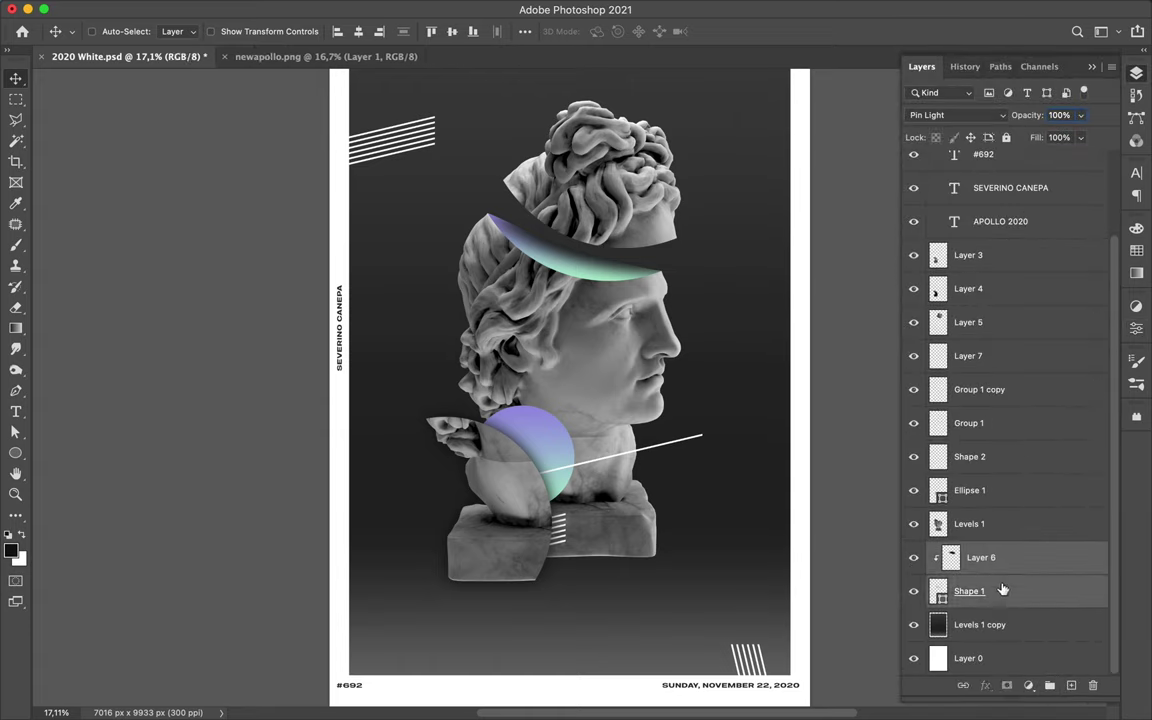
key(ctrl+e)
shift+click(995, 288)
drag(995, 288, 997, 272)
key(ctrl+e)
- Duplicate the merged bust layer and apply a High Pass filter with a lowered radius
key(ctrl+j)
click(374, 9)
mouse_move(383, 345)
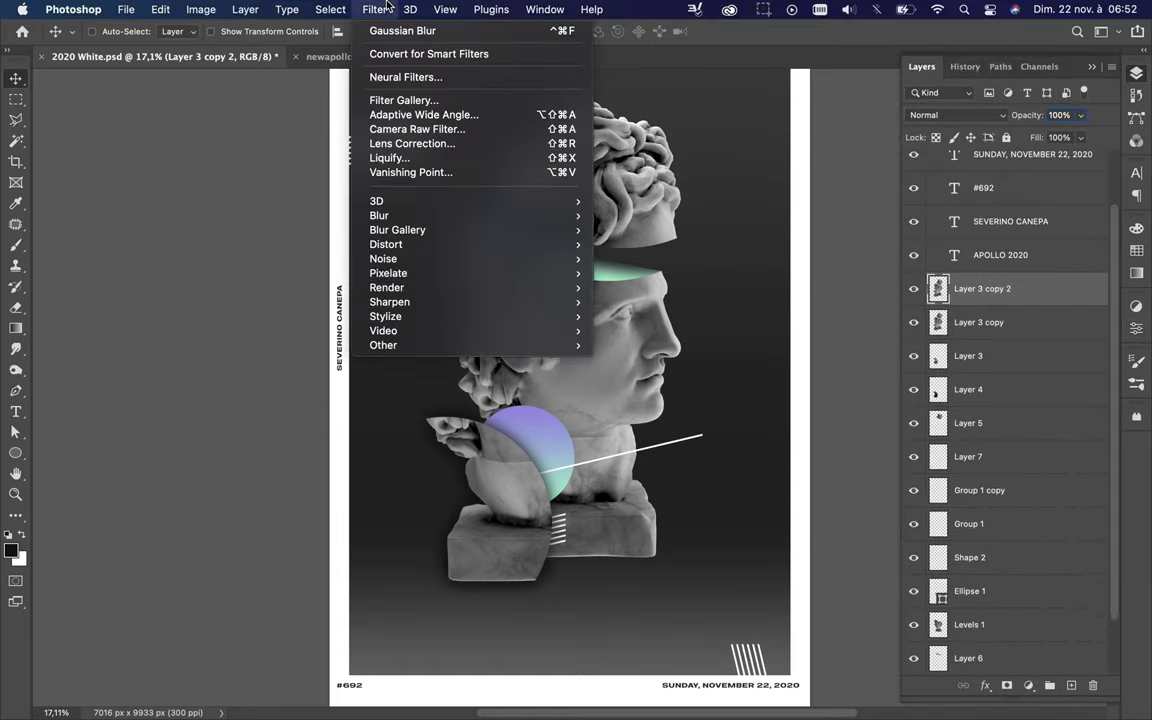
click(649, 366)
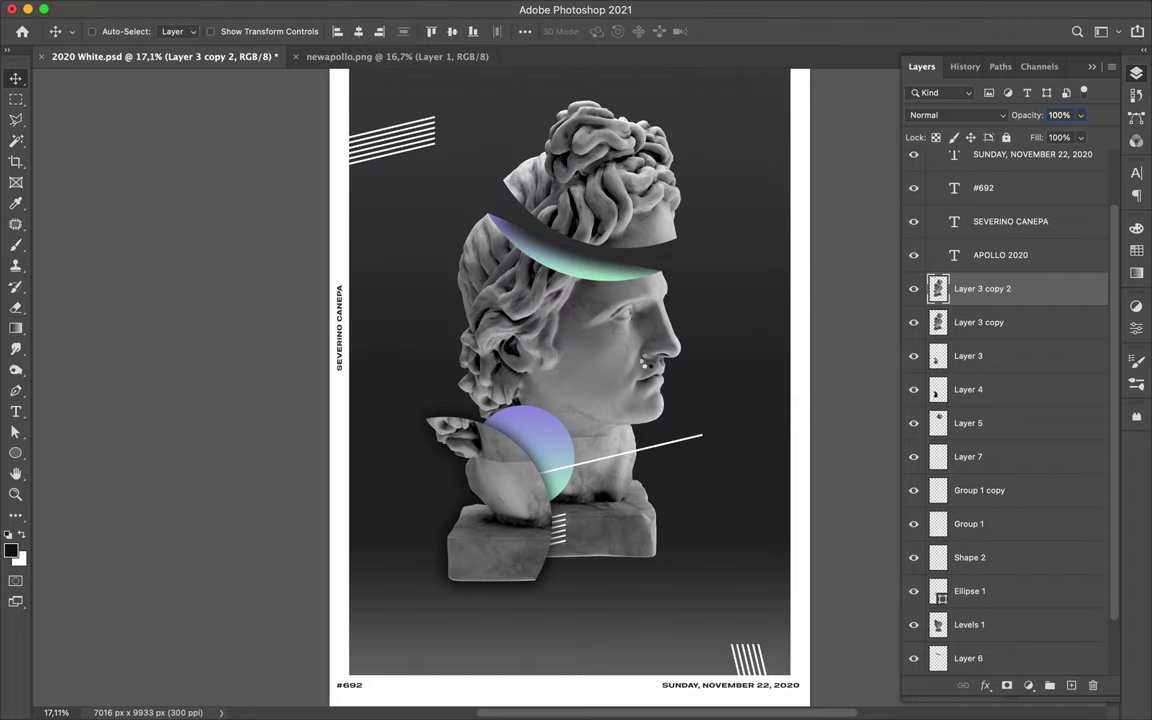
click(377, 9)
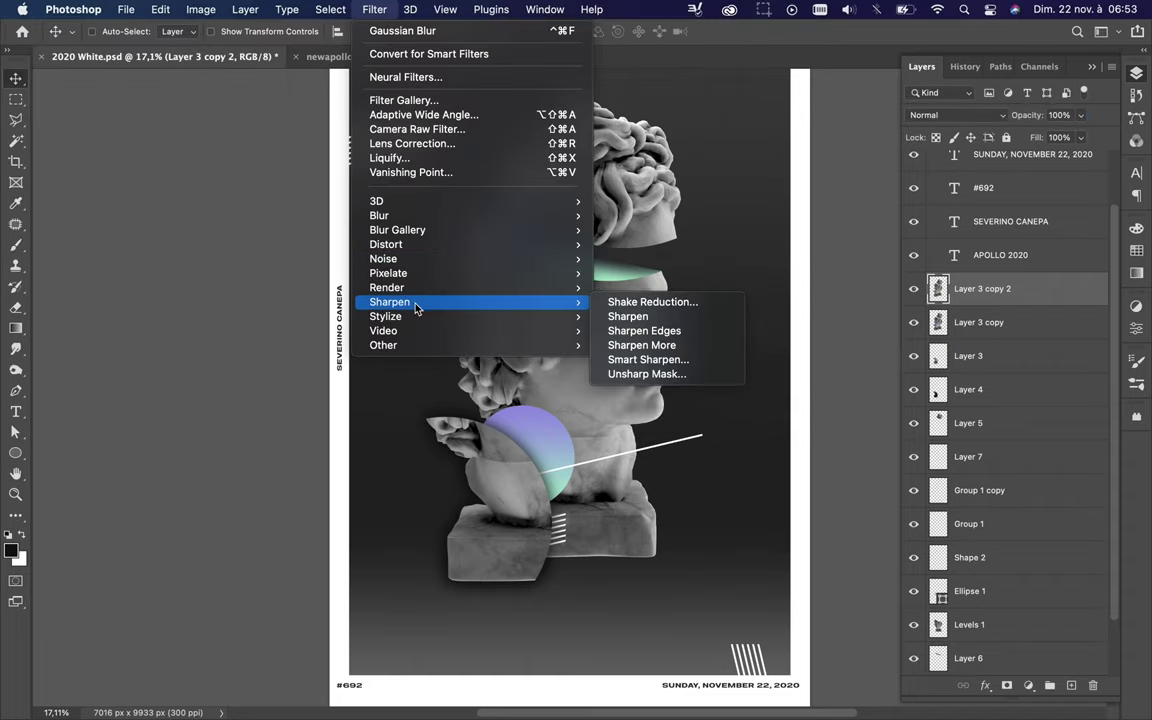
click(630, 357)
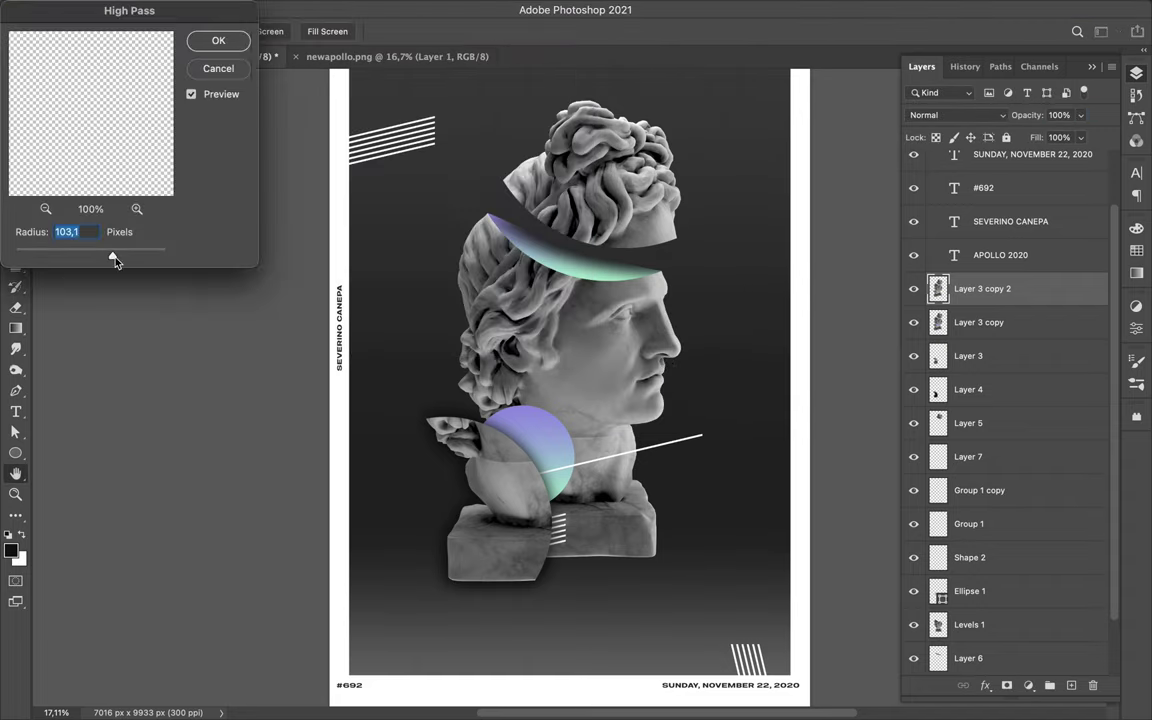
mouse_move(112, 255)
mouse_down()
mouse_move(60, 257)
mouse_move(103, 256)
mouse_up()
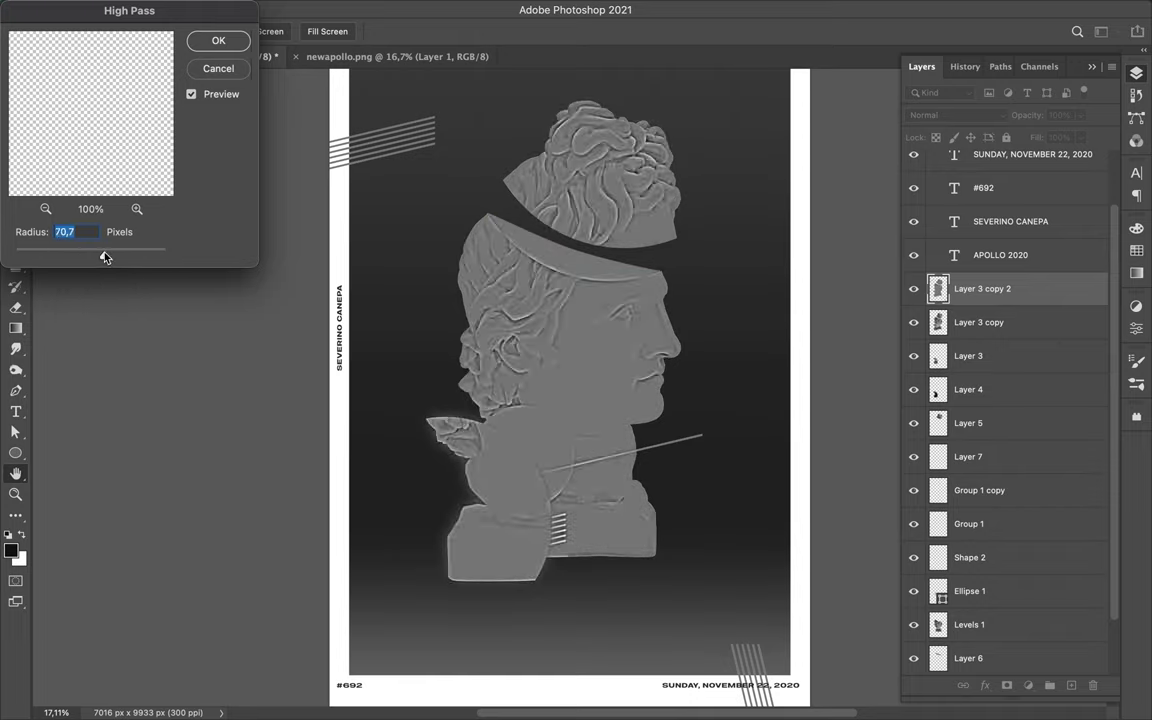
click(218, 41)
- Blend the high-pass copy in Hard Light at 52% fill and Sharpen Layer 3 copy
click(1000, 117)
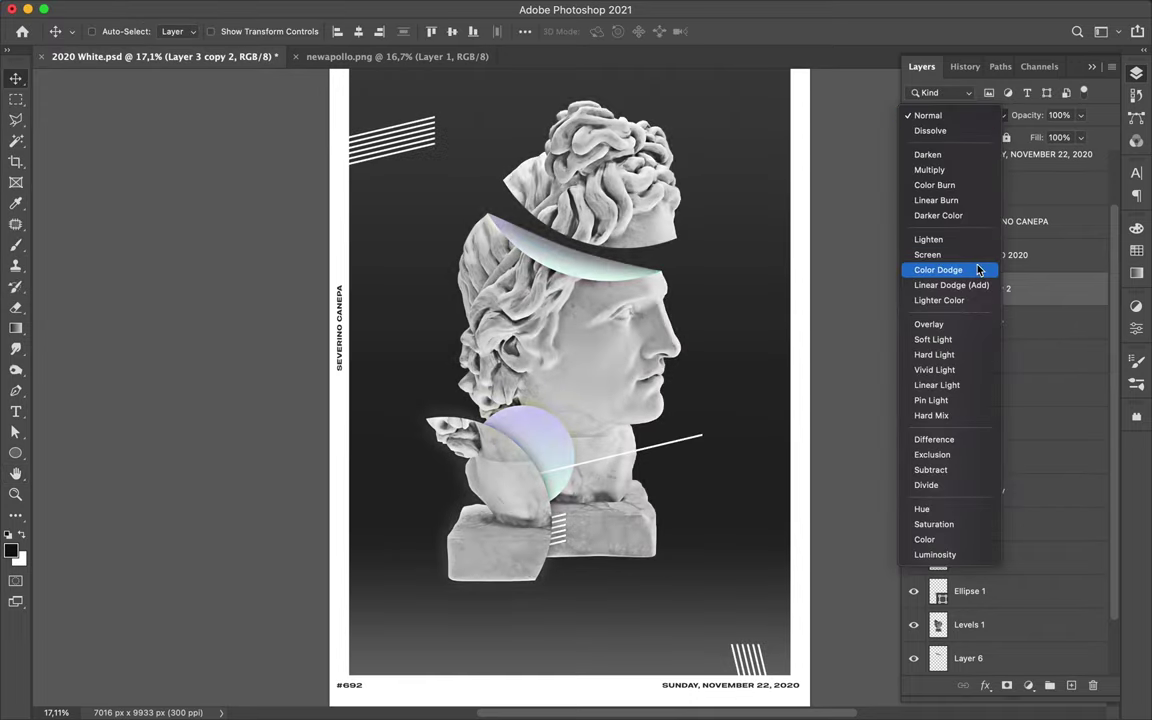
click(950, 354)
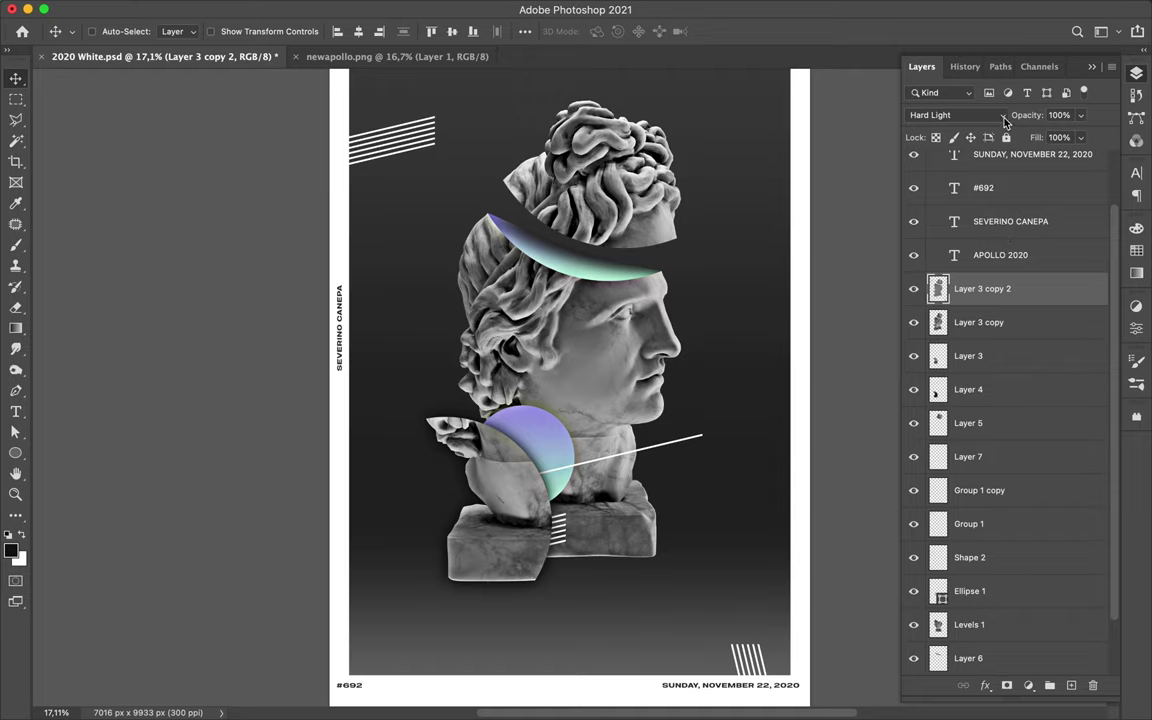
drag(1052, 162, 996, 175)
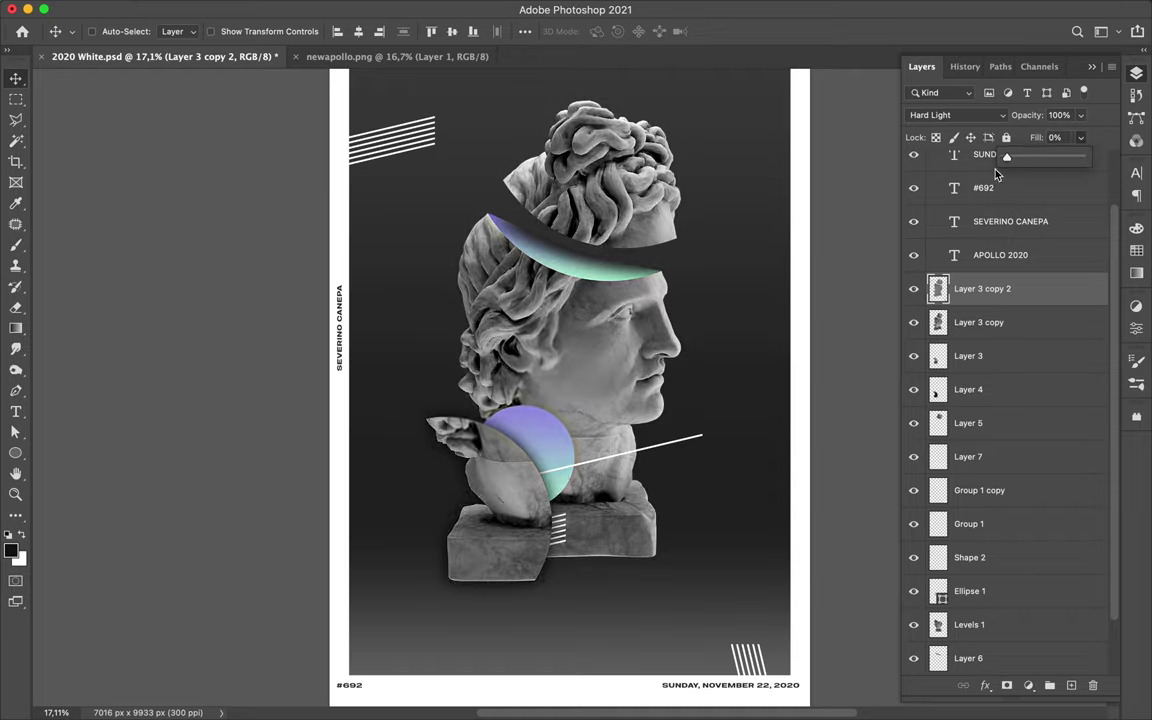
click(1000, 322)
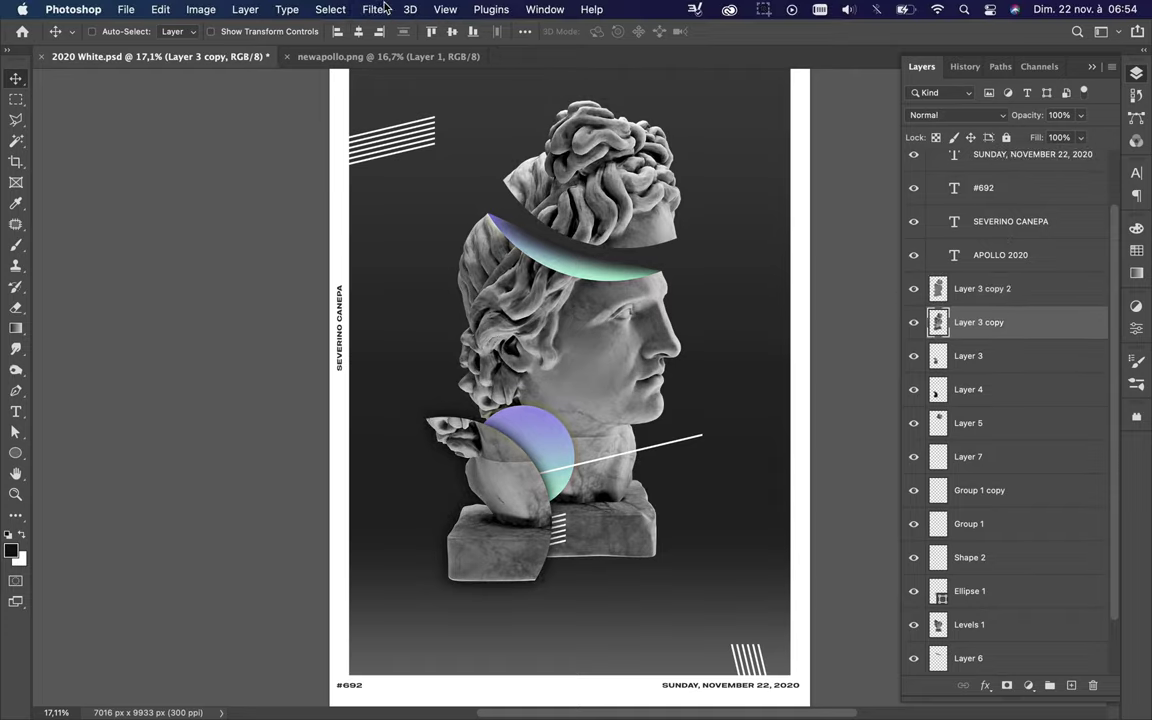
click(374, 9)
click(620, 316)
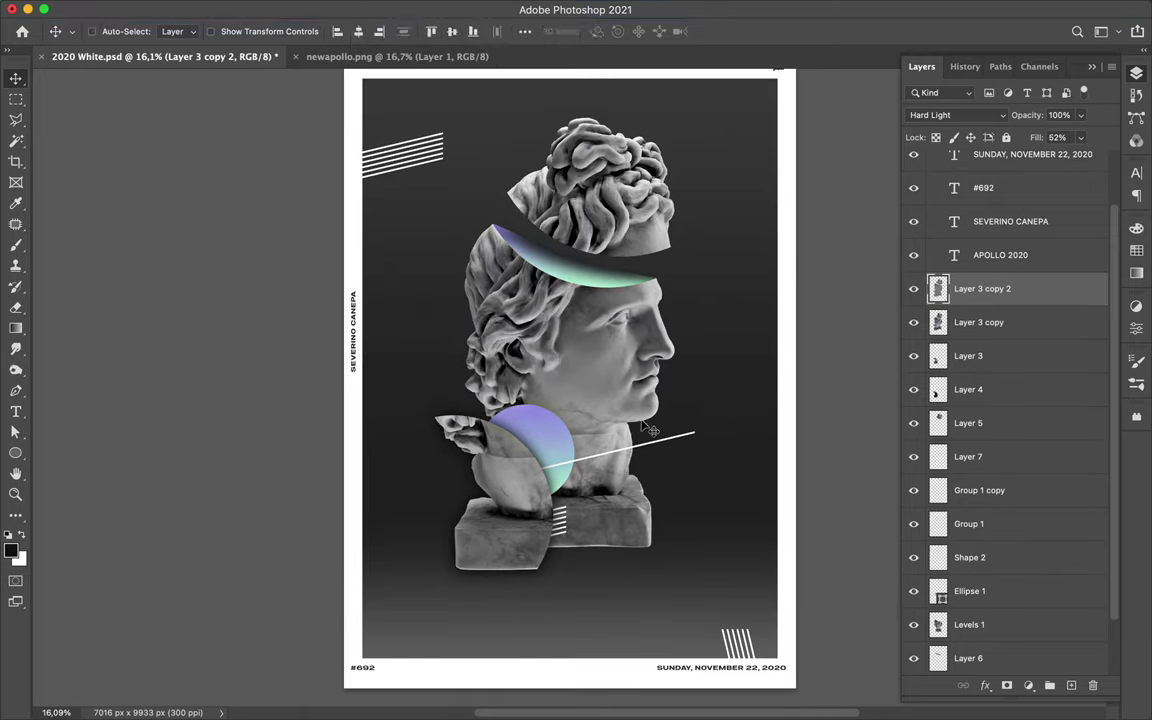
- Make the A letter white Bodoni URW Extra Wide and move it beside the bust's base
click(1037, 196)
click(887, 229)
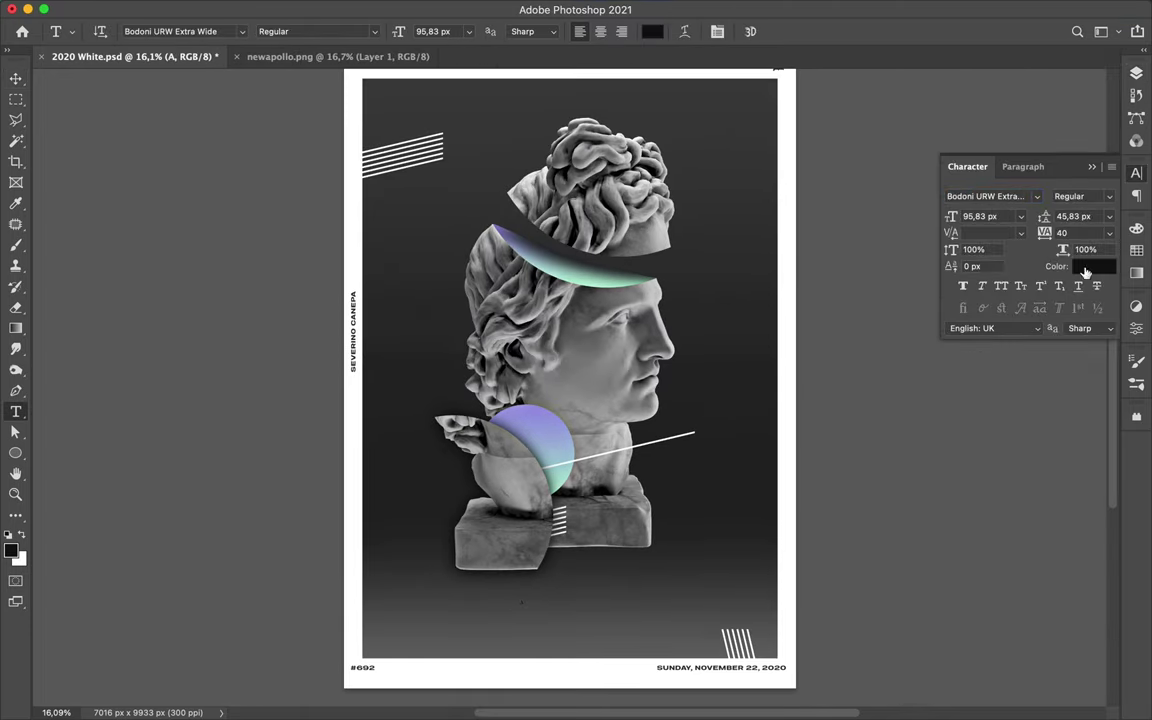
click(1094, 266)
click(836, 198)
key(ctrl+t)
mouse_move(521, 602)
mouse_down()
mouse_move(449, 507)
mouse_move(686, 322)
mouse_up()
key(Return)
- Type 'tIII' to finish the XVIII label, with kerning -120 and XV tracking 440
text(t)
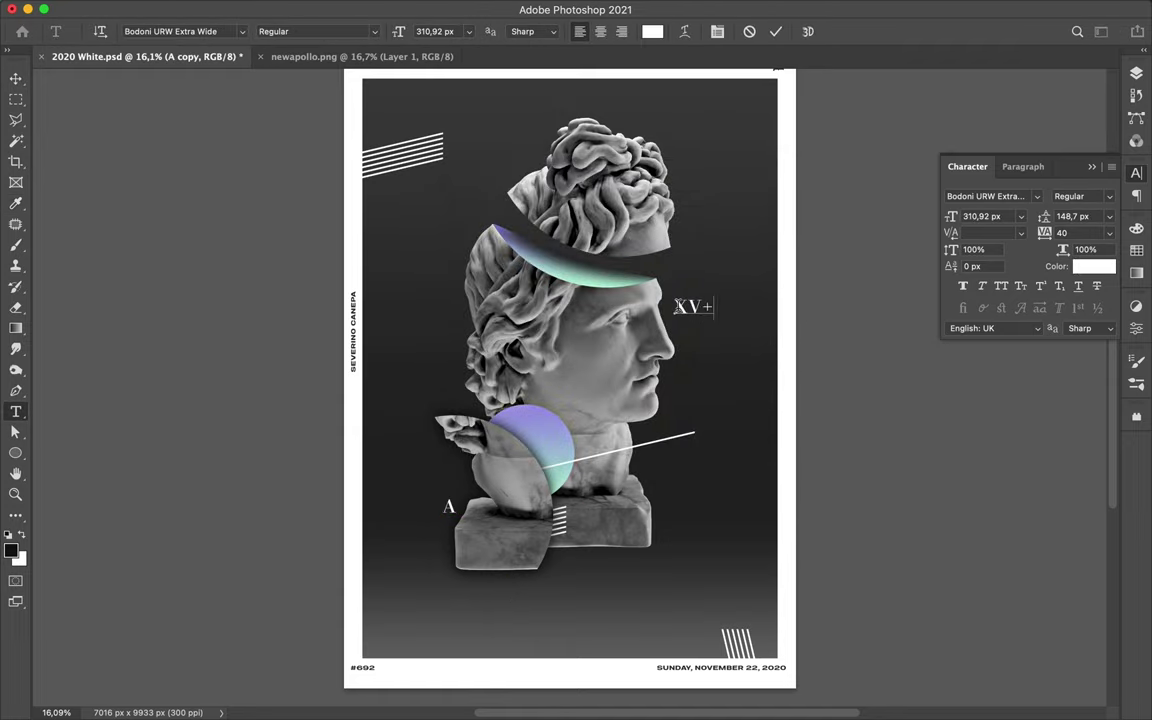
text(III)
scroll(712, 310, up, 5)
click(985, 232)
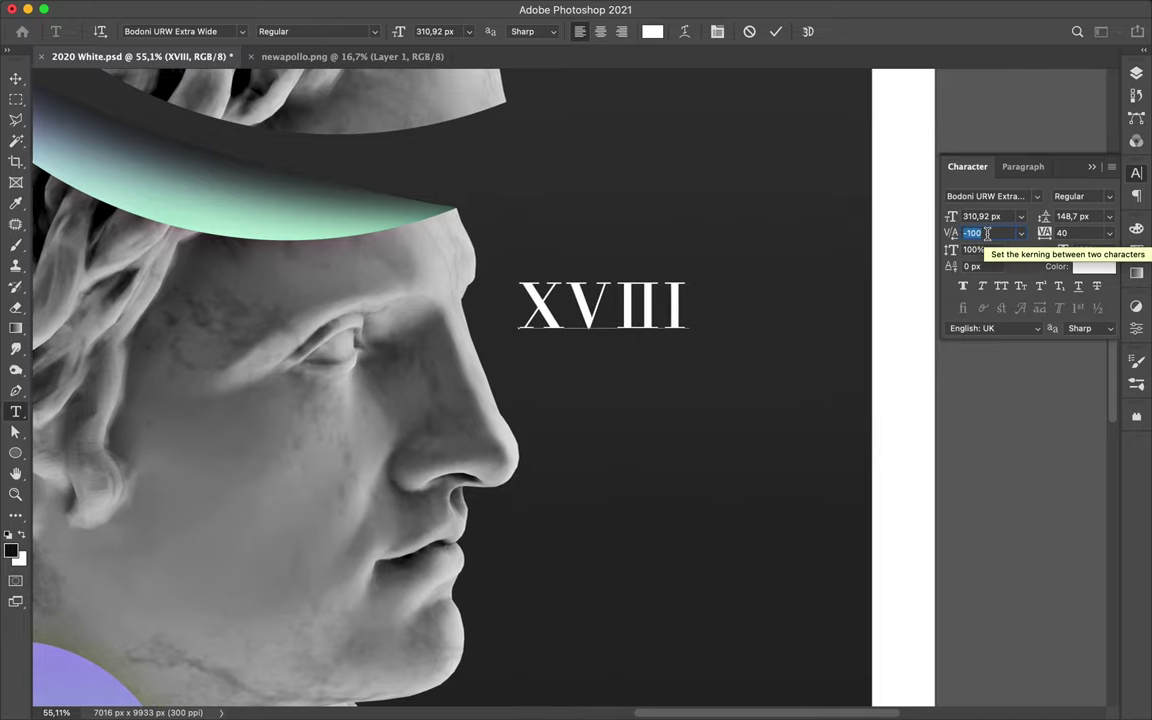
text(-120)
key(Return)
drag(520, 305, 614, 305)
click(1066, 232)
text(440)
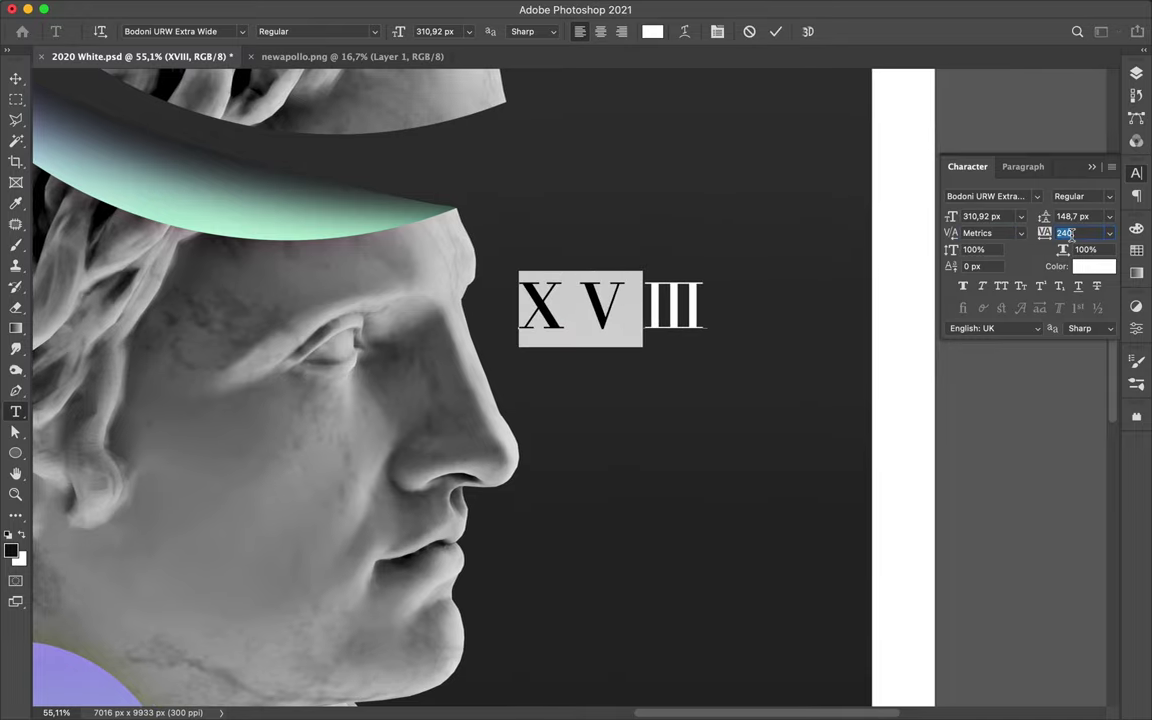
key(Return)
key(super+Return)
- Zoom out to the full poster and shrink the XVIII label
key(v)
key(super+0)
key(super+t)
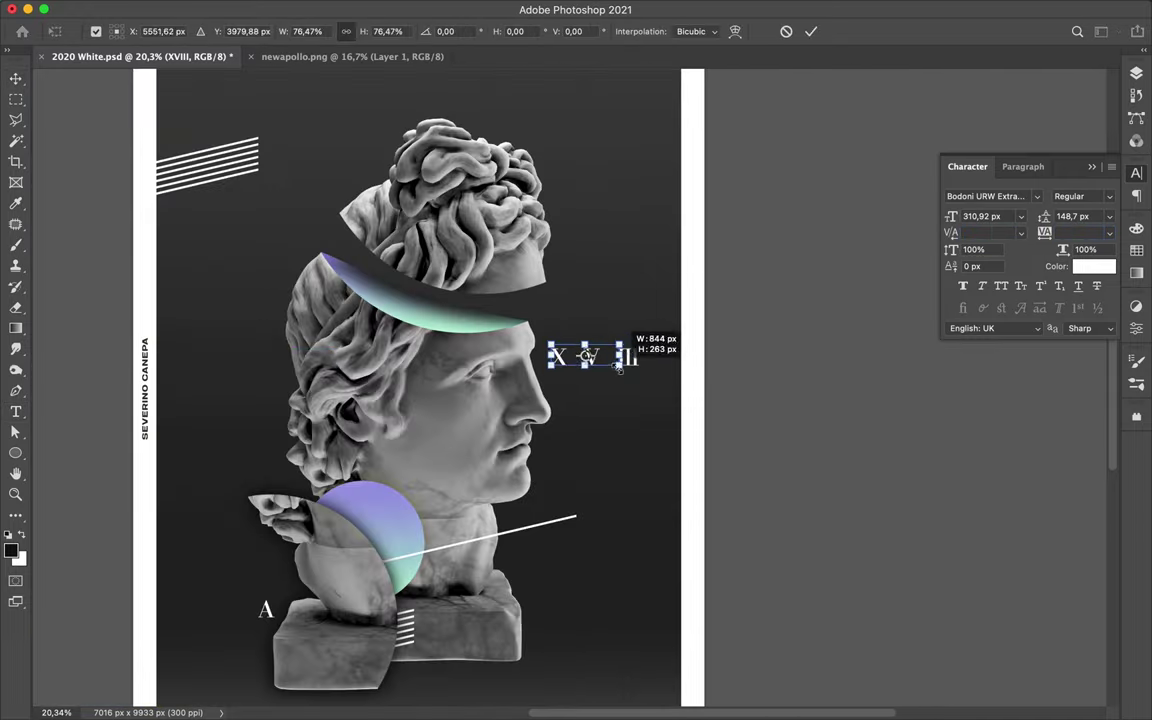
drag(640, 372, 590, 359)
key(Return)
- Widen the tracking of the letters XV to 1840
double_click(560, 359)
drag(1044, 232, 1092, 240)
text(1840)
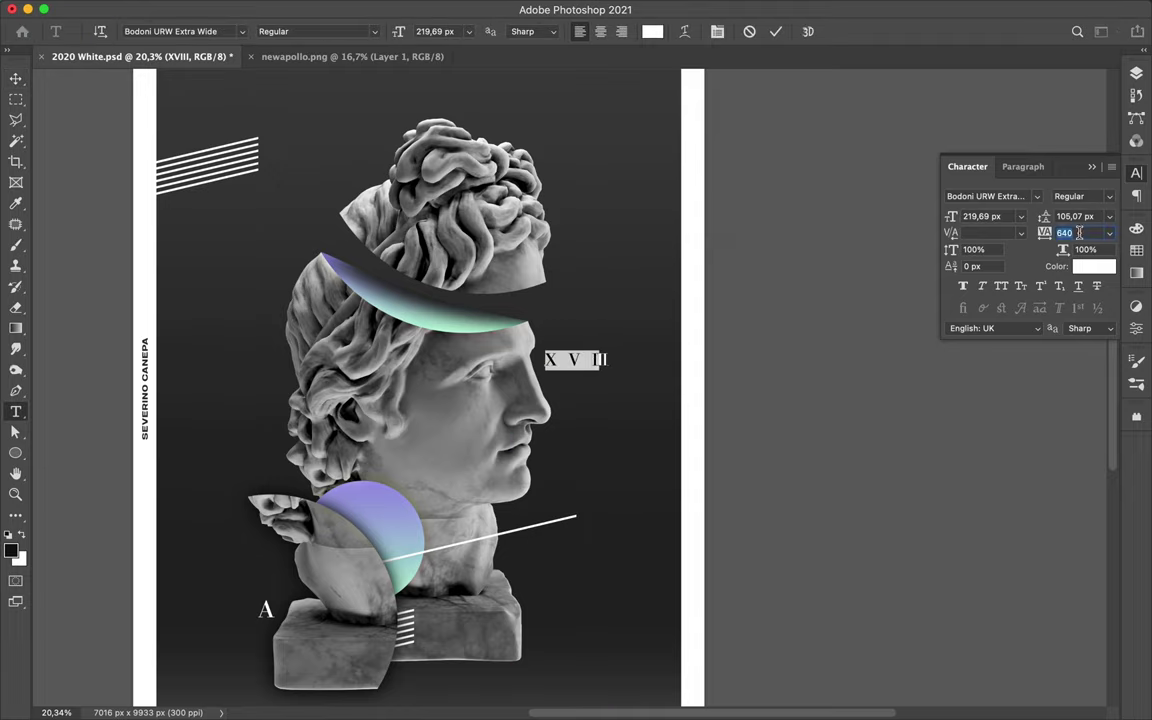
key(Return)
- Scale the spaced-out X V III numerals down slightly to about 88%
click(16, 82)
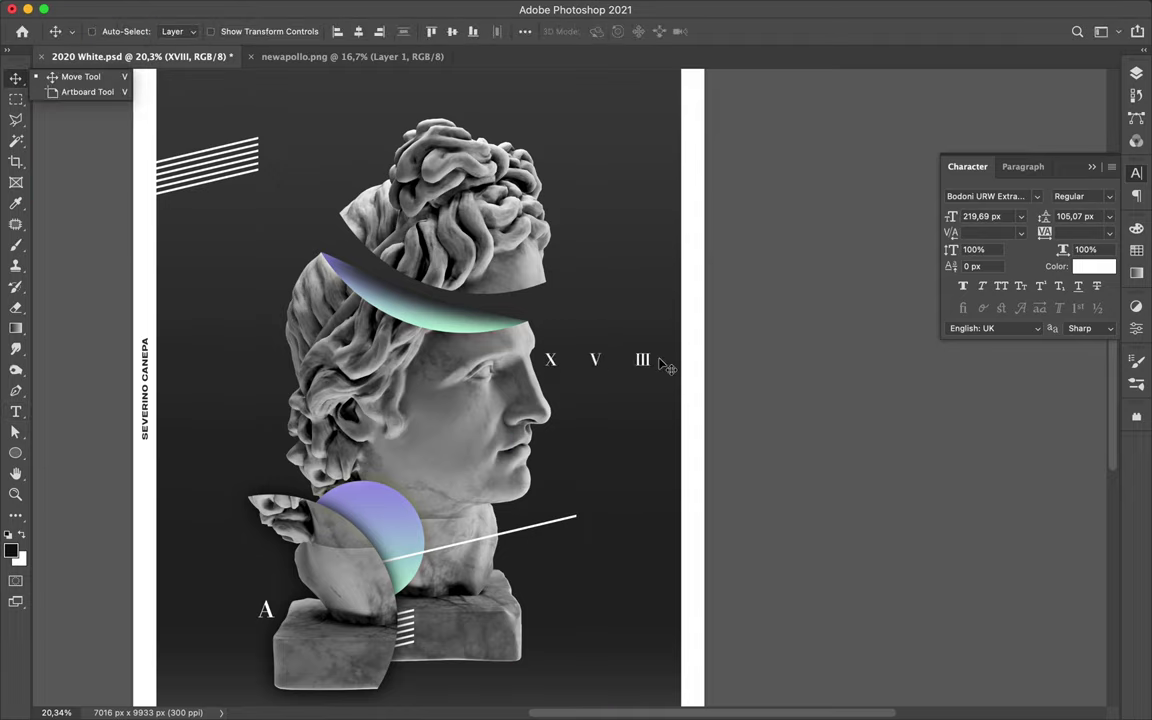
key(super)
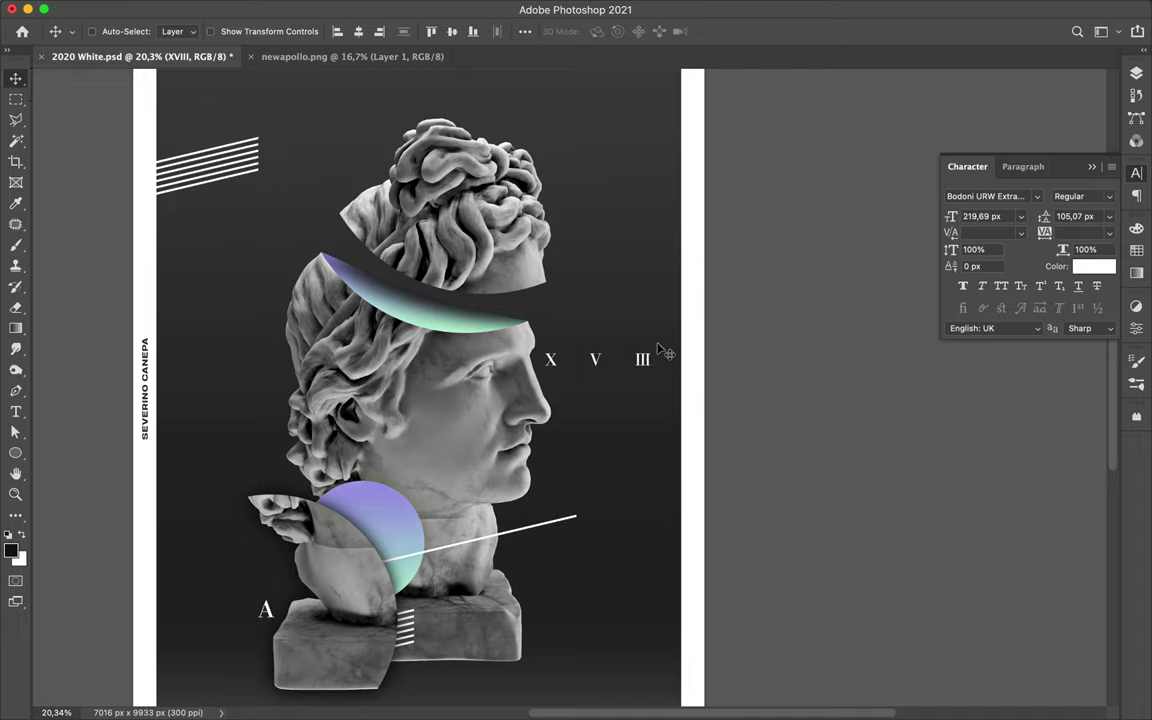
key(super+t)
drag(657, 360, 641, 359)
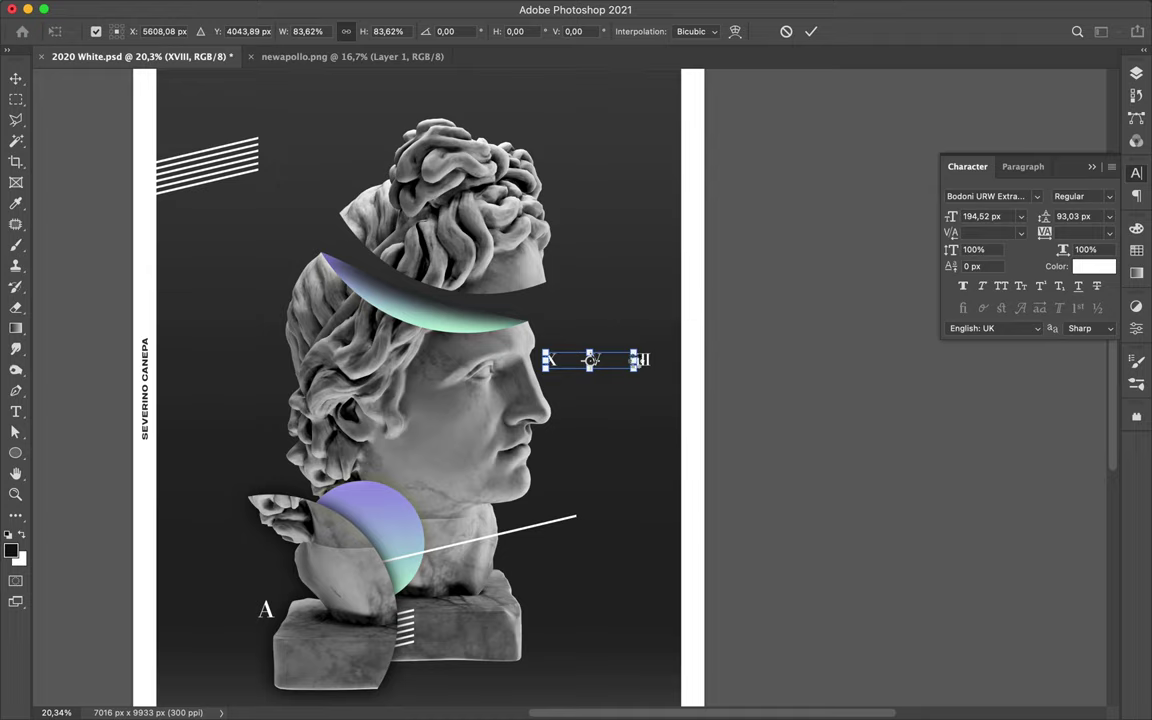
key(Return)
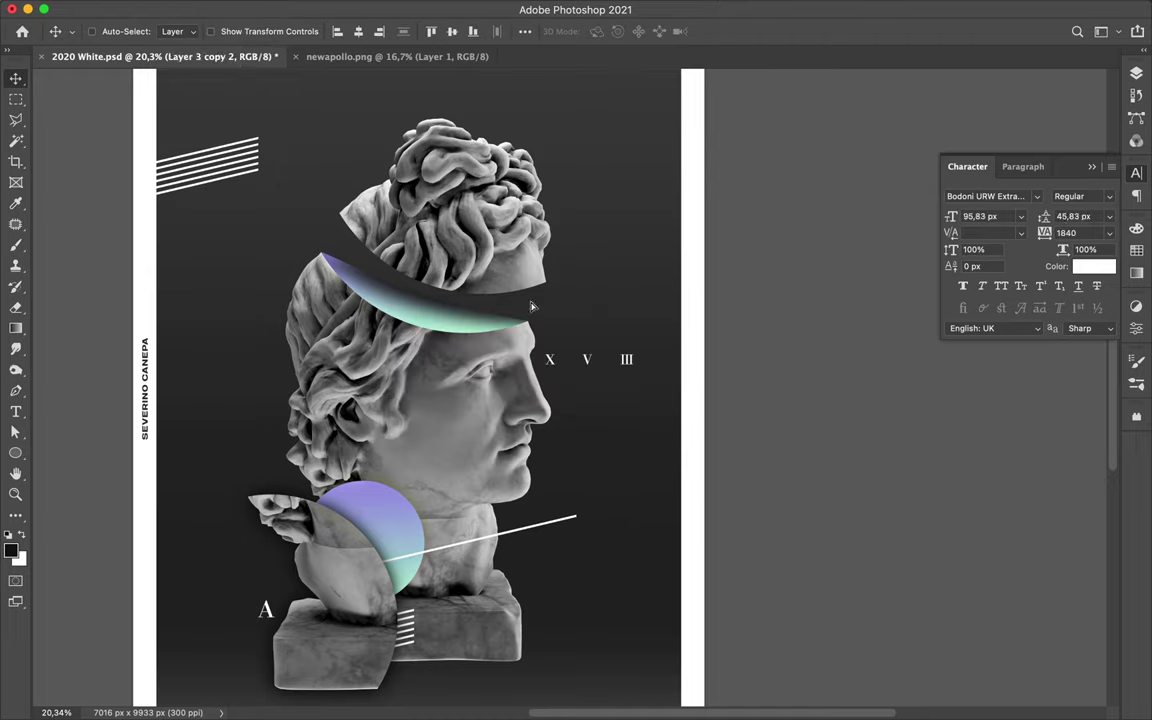
- Select the thin Shape 2 line layer and briefly toggle its visibility
click(1136, 74)
scroll(1036, 387, down, 3)
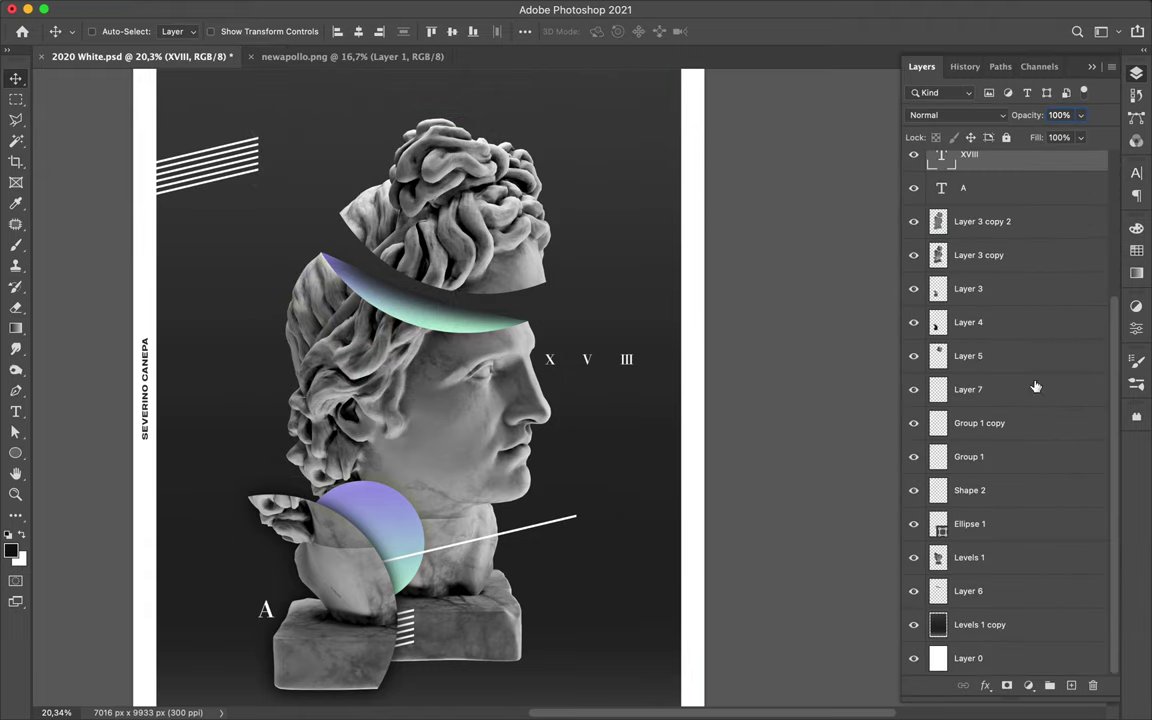
scroll(990, 450, up, 3)
scroll(1010, 560, down, 3)
click(930, 490)
click(914, 491)
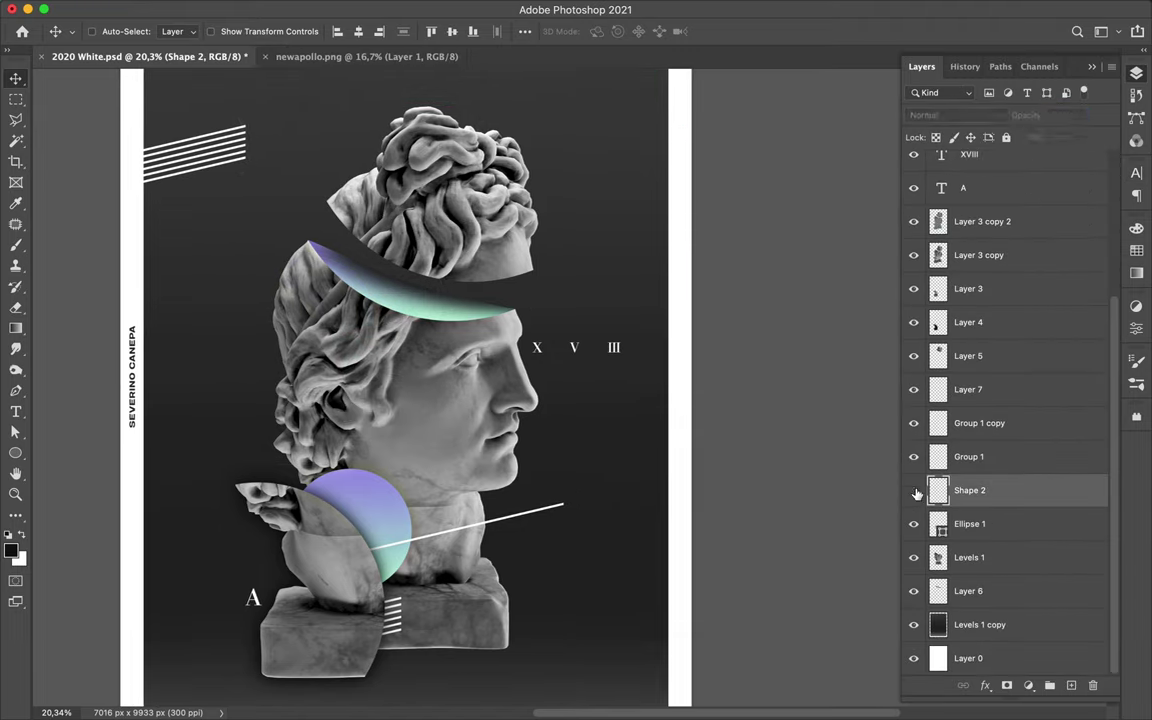
click(914, 491)
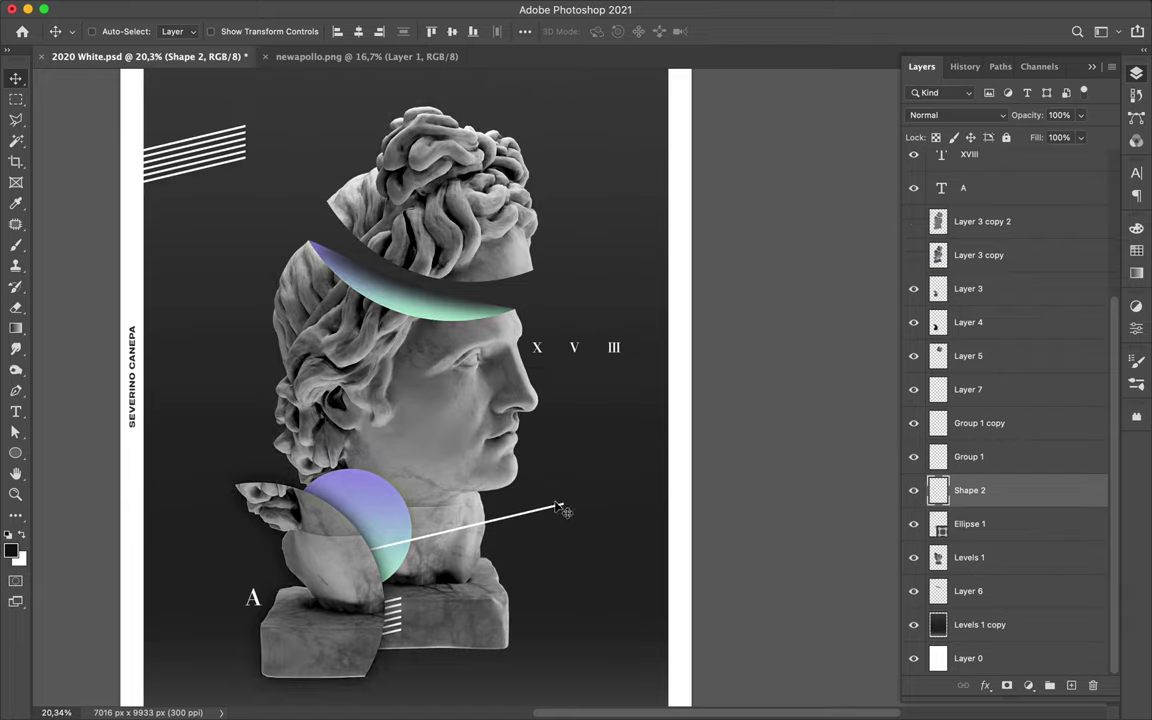
- Try duplicating the thin line upward, then undo the copy
drag(560, 512, 536, 384)
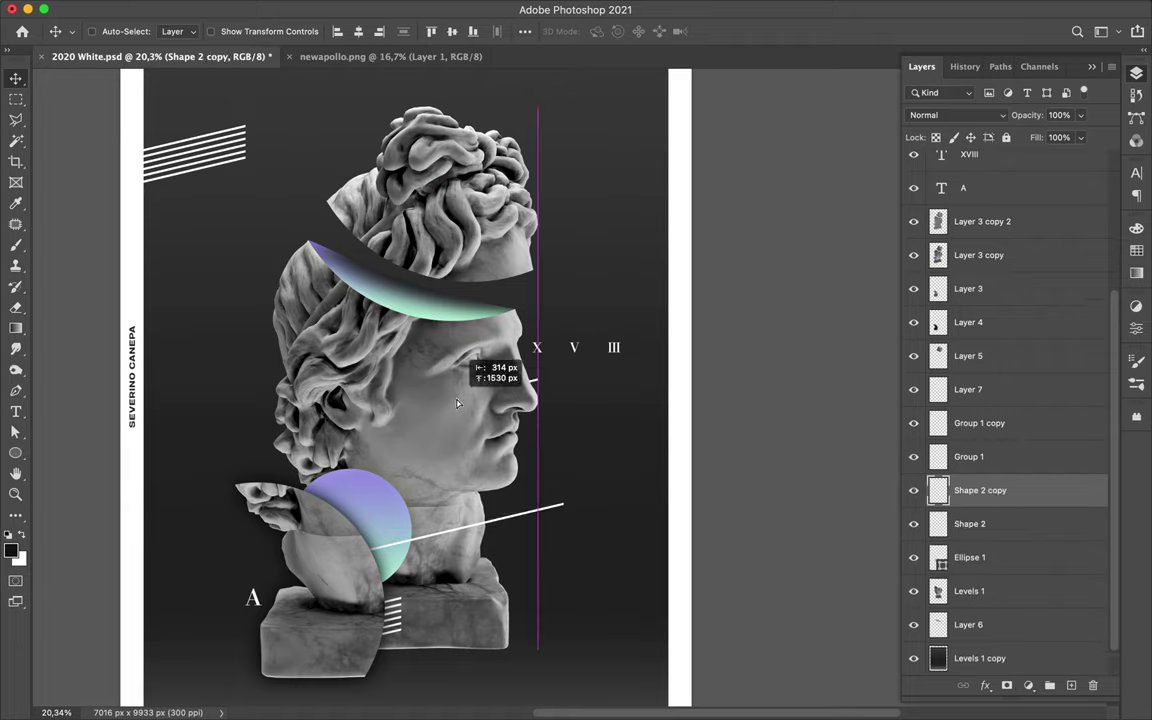
key(a)
key(ctrl+z)
key(v)
- Draw a new two-point line across the base with no fill and a white stroke
key(p)
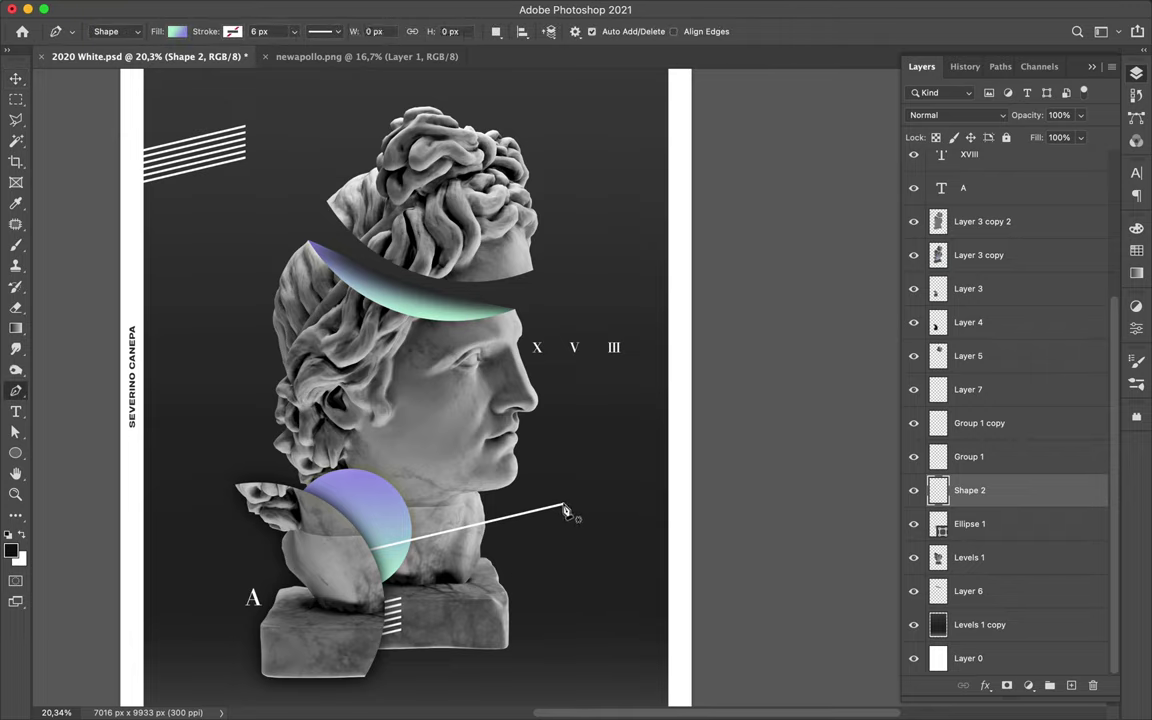
click(563, 503)
click(378, 550)
click(177, 31)
click(85, 55)
click(232, 31)
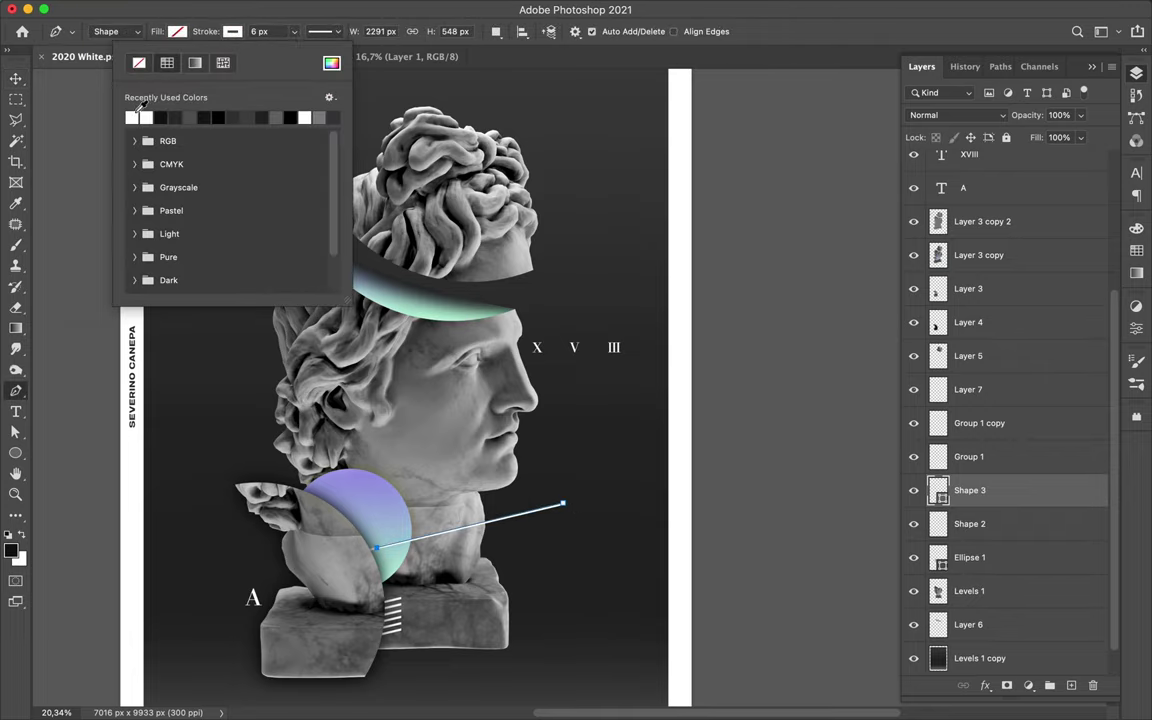
click(140, 115)
click(262, 31)
- Set the new line's stroke width to 36 px, then thicken it further
text(36v)
drag(470, 525, 536, 610)
scroll(400, 400, down, 3)
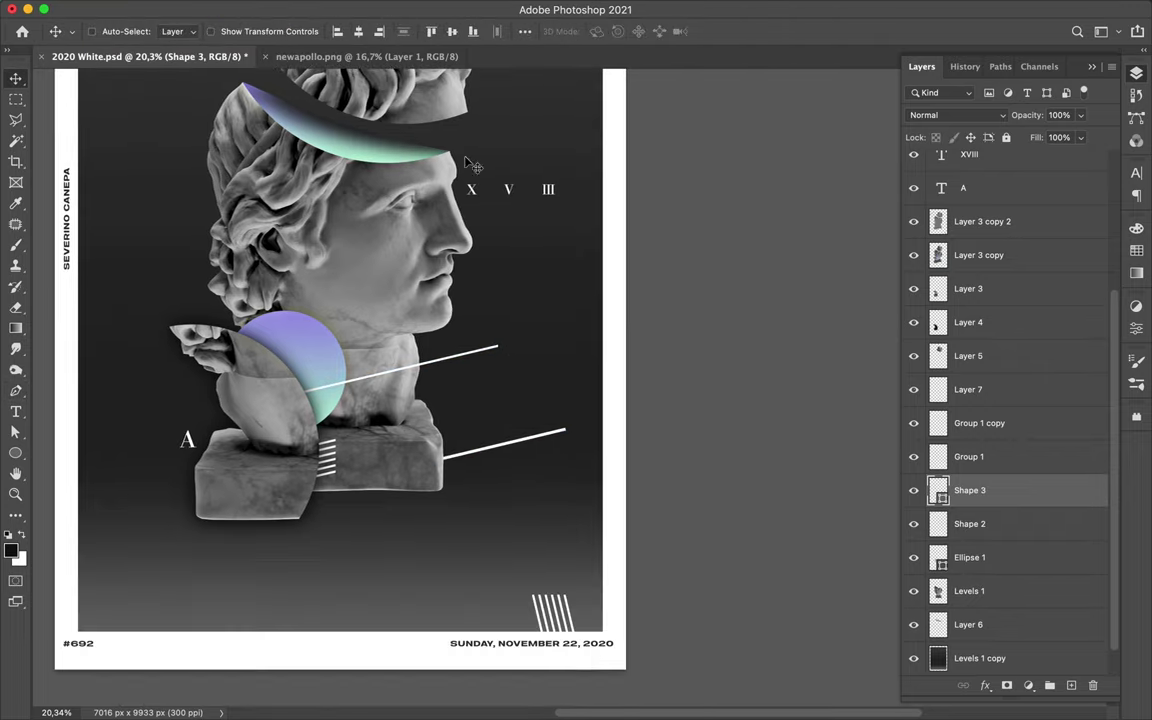
key(a)
click(338, 30)
key(shift+Up)
key(shift+Up)
key(shift+Up)
- Rotate the line to vertical, copy it into five stripes, and distribute them evenly
key(ctrl+t)
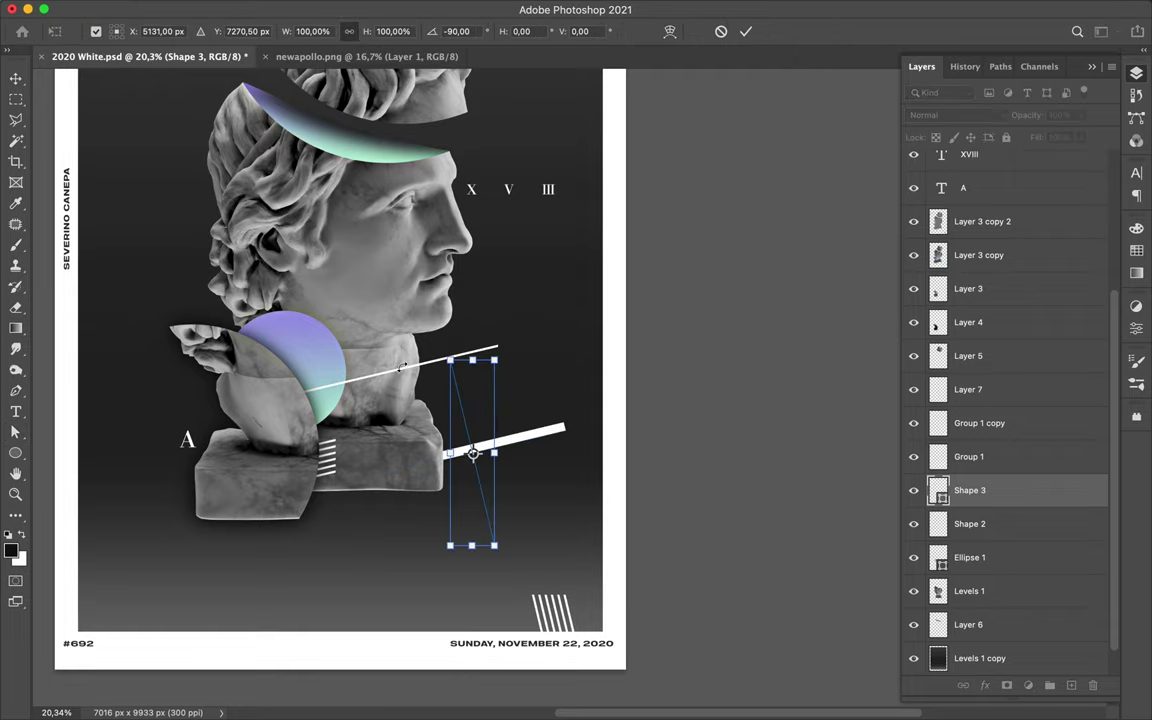
key(Return)
key(v)
drag(456, 408, 528, 410)
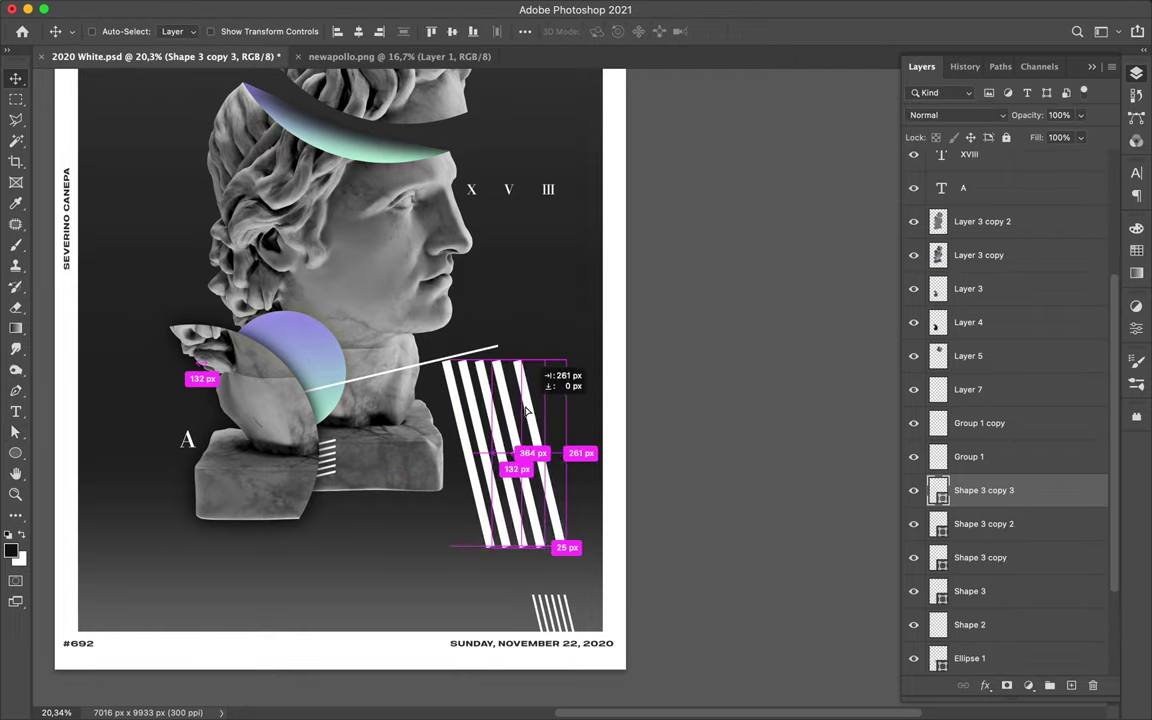
alt+click(530, 412)
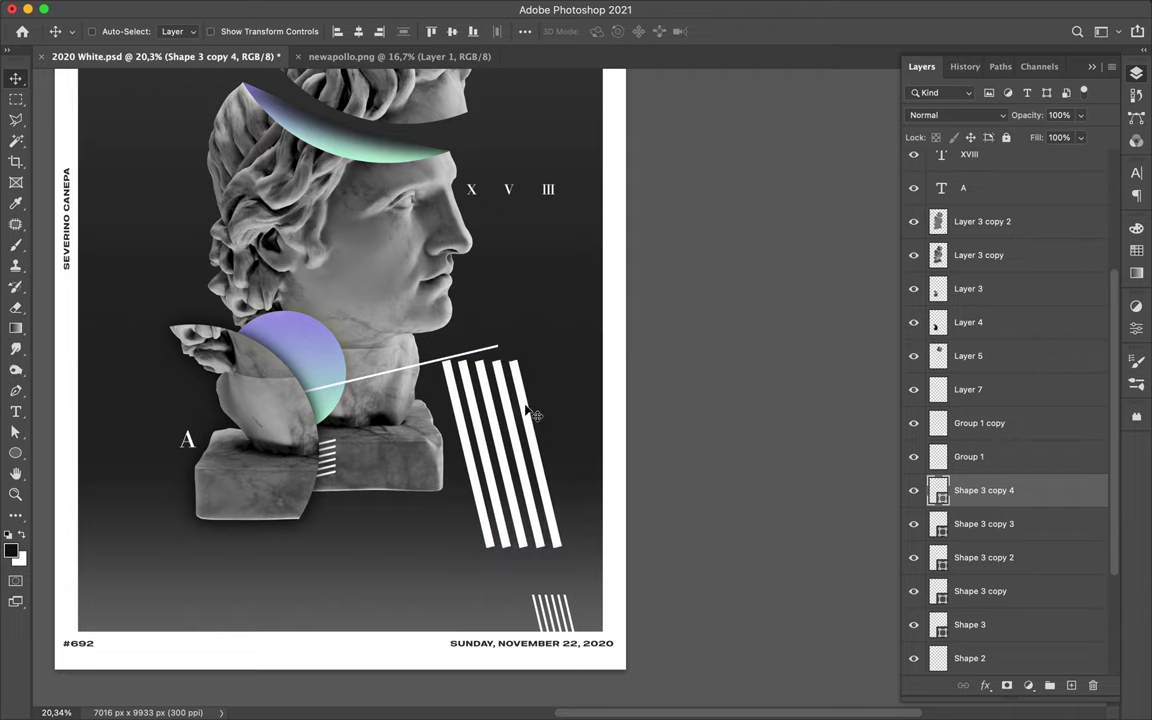
shift+click(983, 625)
click(525, 31)
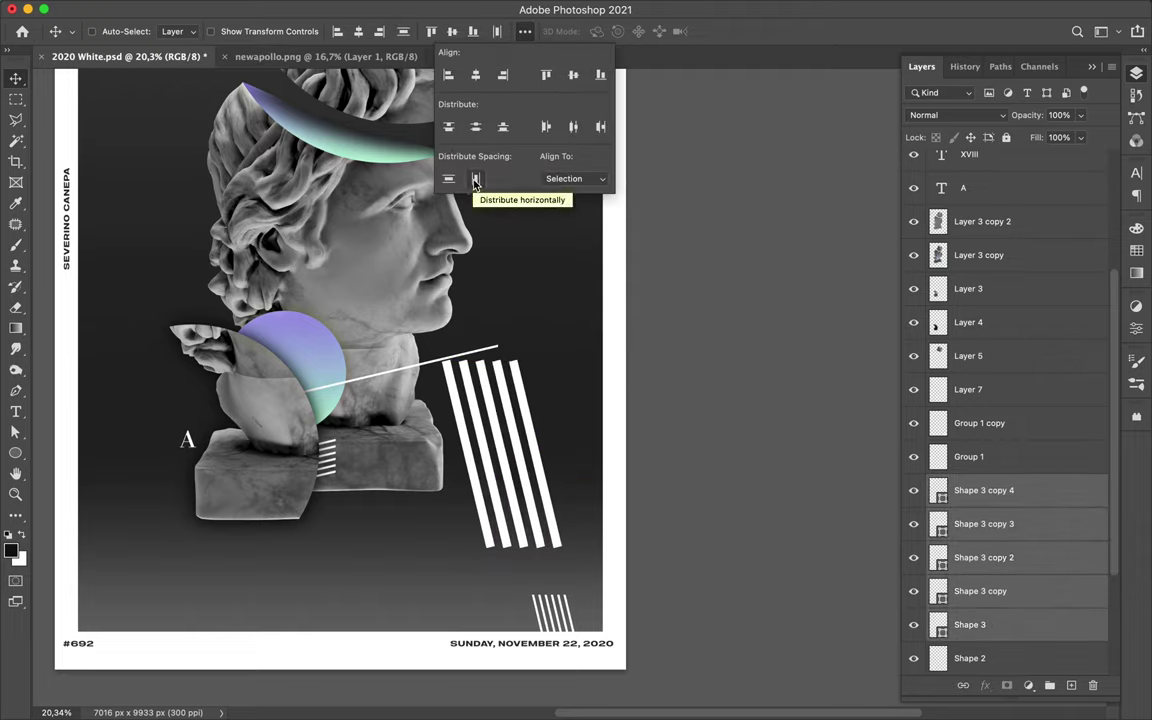
click(602, 249)
- Rasterize the five stripe layers and merge them into one layer
key(m)
key(ctrl+e)
key(ctrl+z)
right_click(1027, 530)
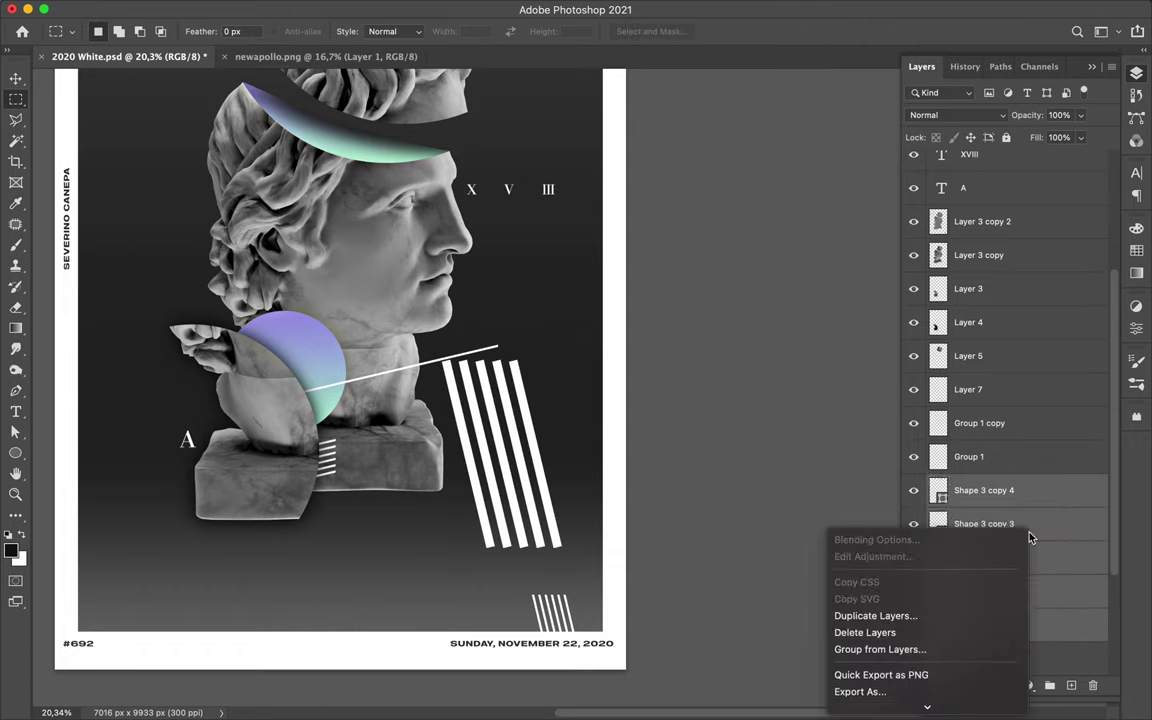
click(895, 349)
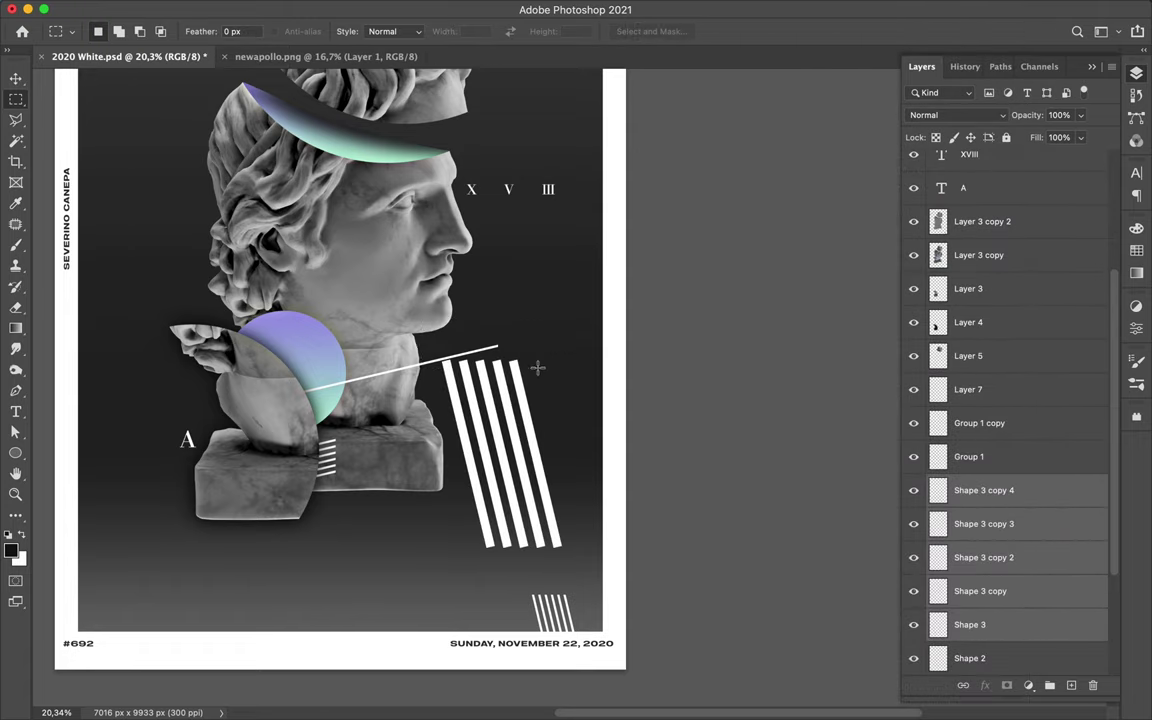
key(ctrl+e)
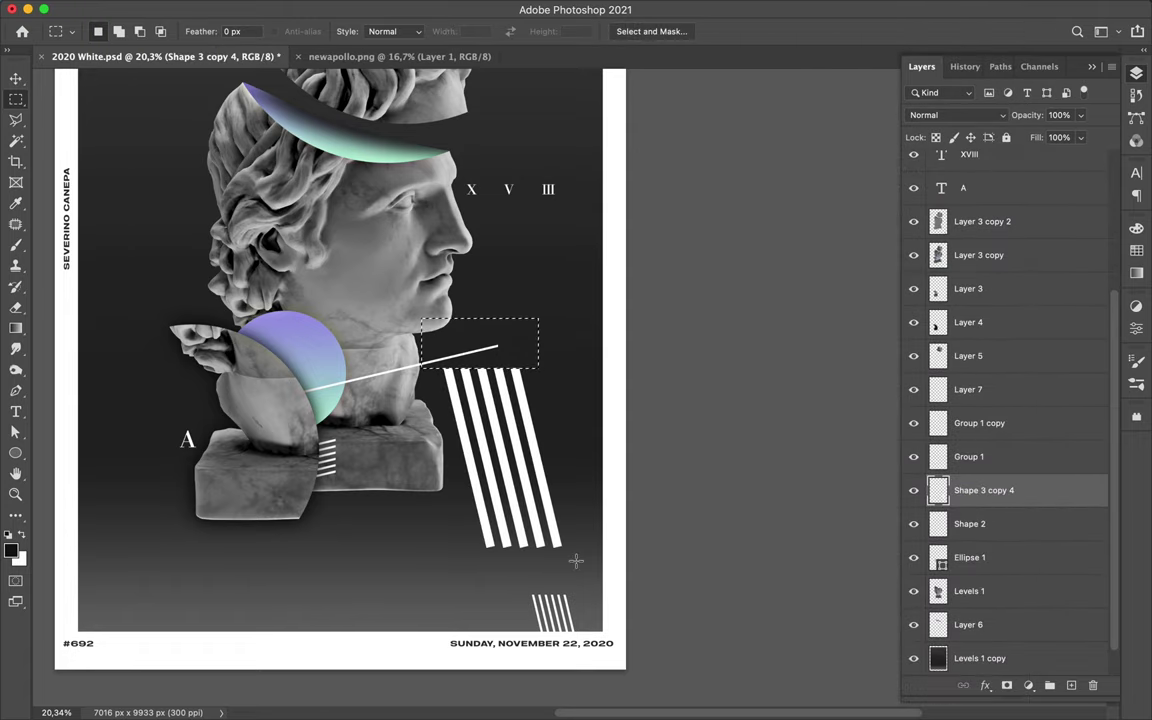
- Trim the selected stripe tops and delete the old small Layer 3 copy stripes
key(Delete)
key(v)
key(ctrl+d)
click(557, 615)
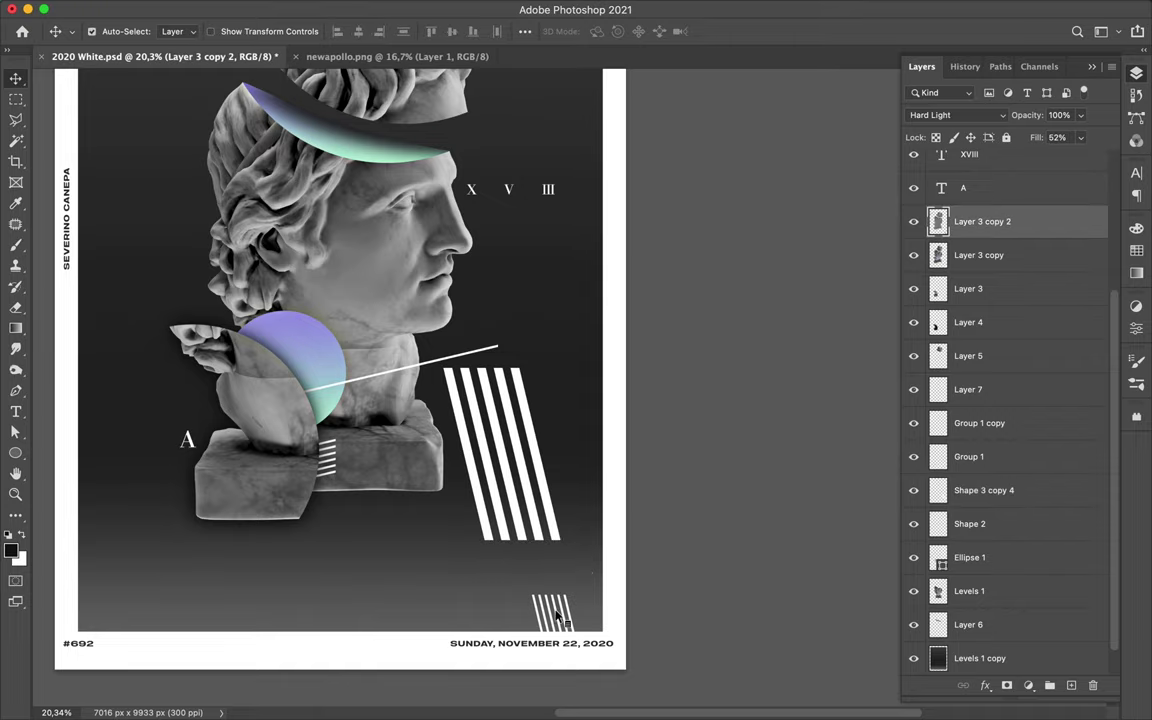
ctrl+click(552, 610)
key(Delete)
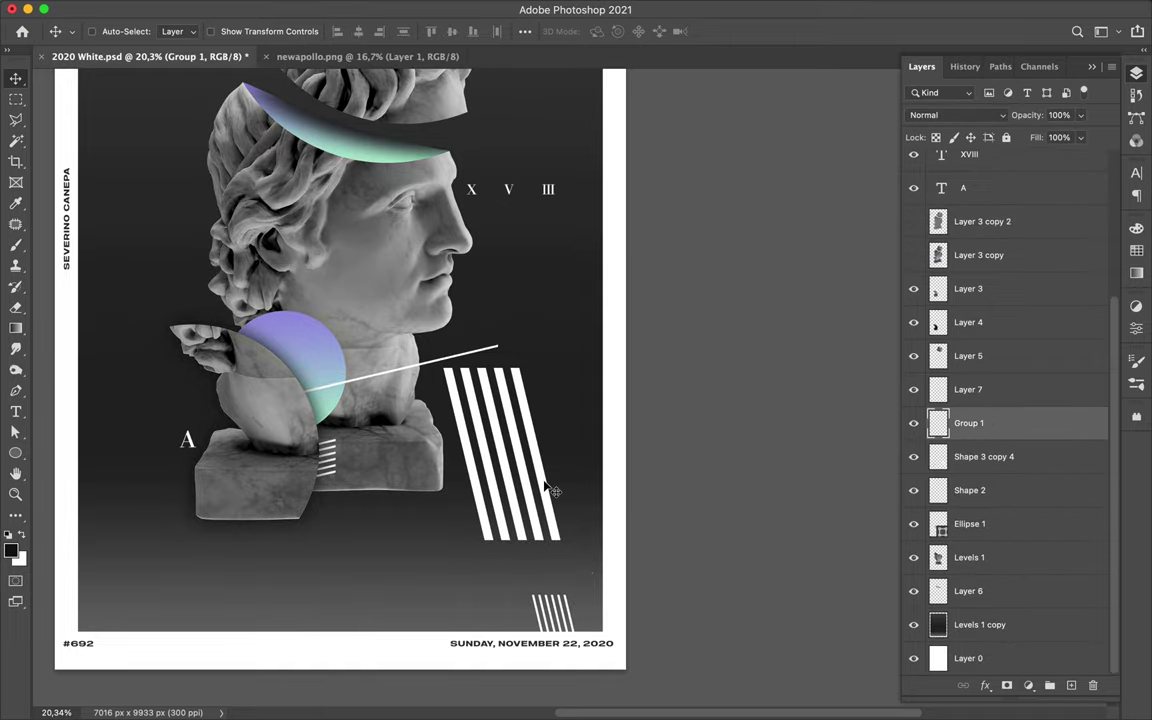
- Move the merged stripe block down to the poster's bottom-right edge
ctrl+click(537, 462)
drag(537, 462, 716, 677)
scroll(571, 663, down, 2)
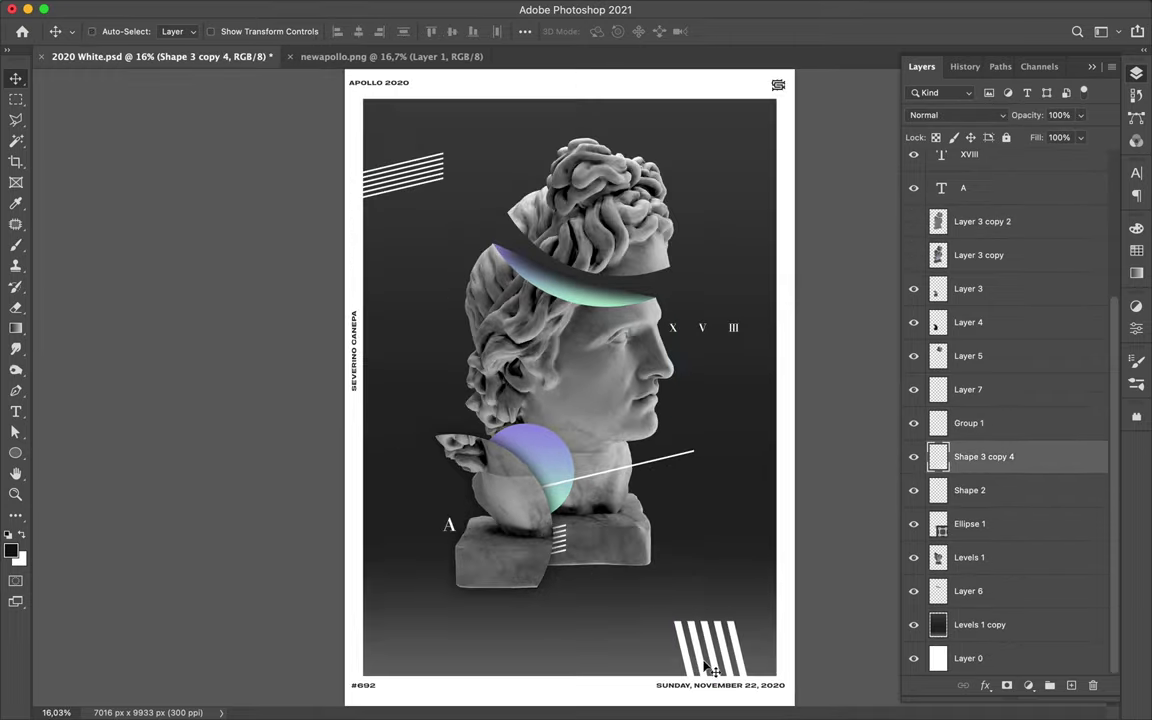
drag(745, 667, 755, 679)
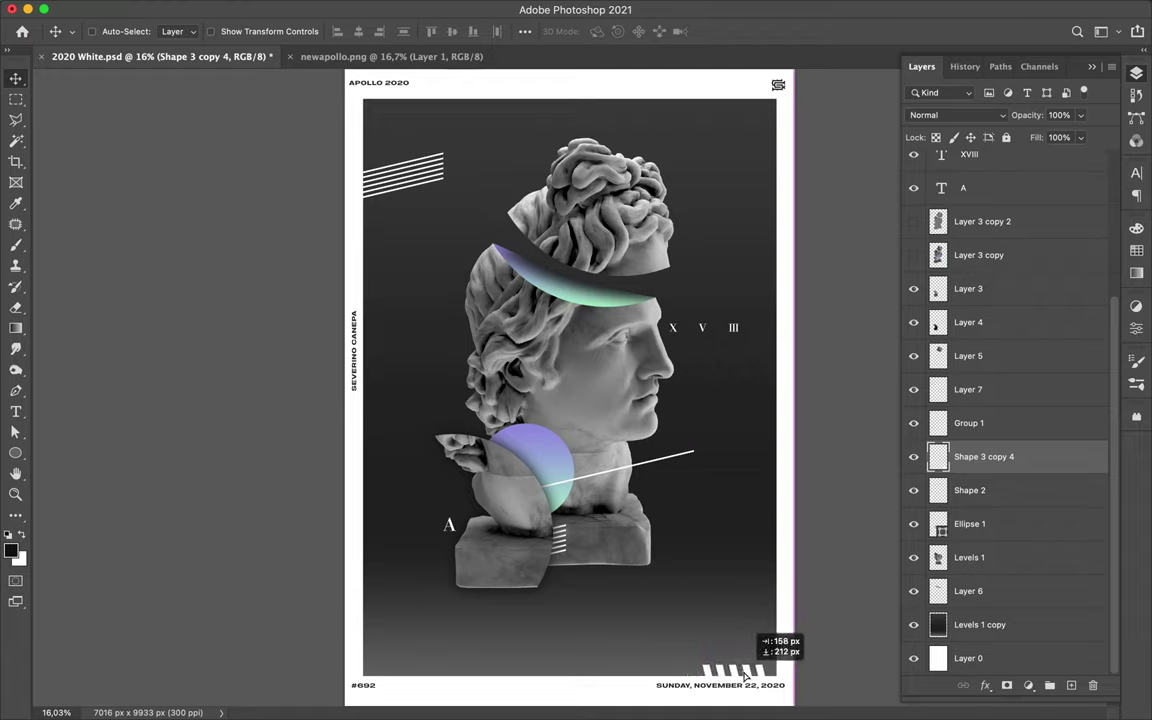
- Shift the top-left lines group into the corner and save the poster
click(415, 183)
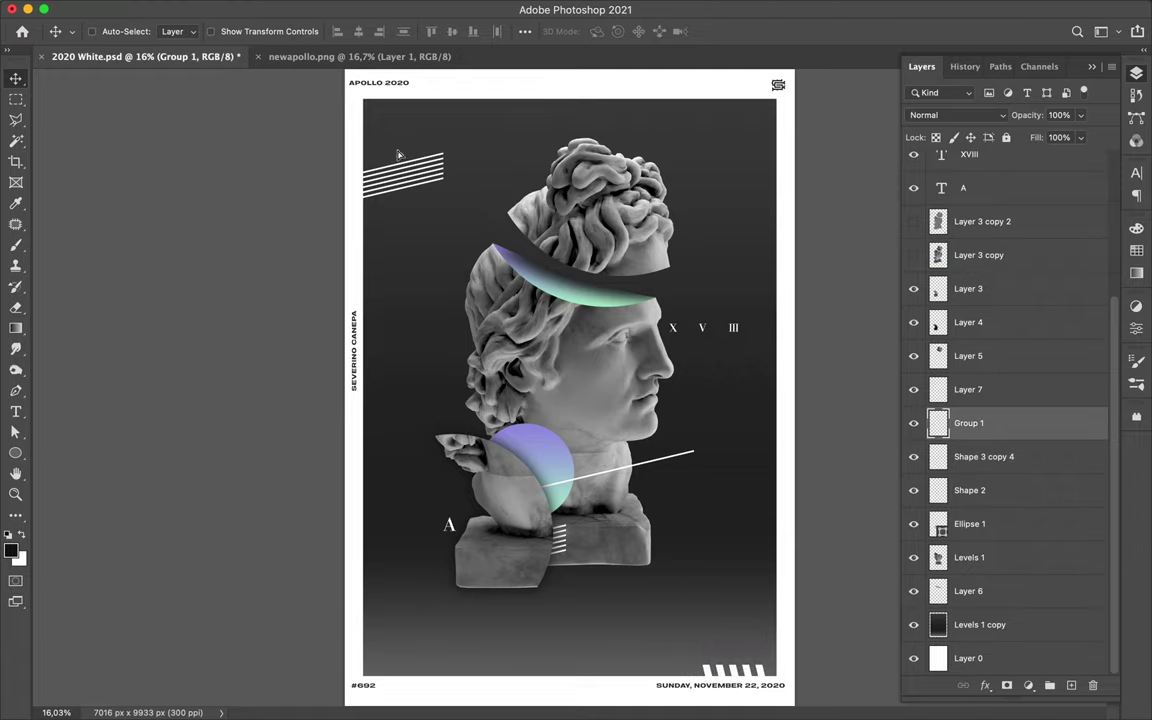
drag(398, 155, 350, 122)
key(super+s)
- Bring up the finished Apollo 2020 poster for full-screen display
click(763, 9)
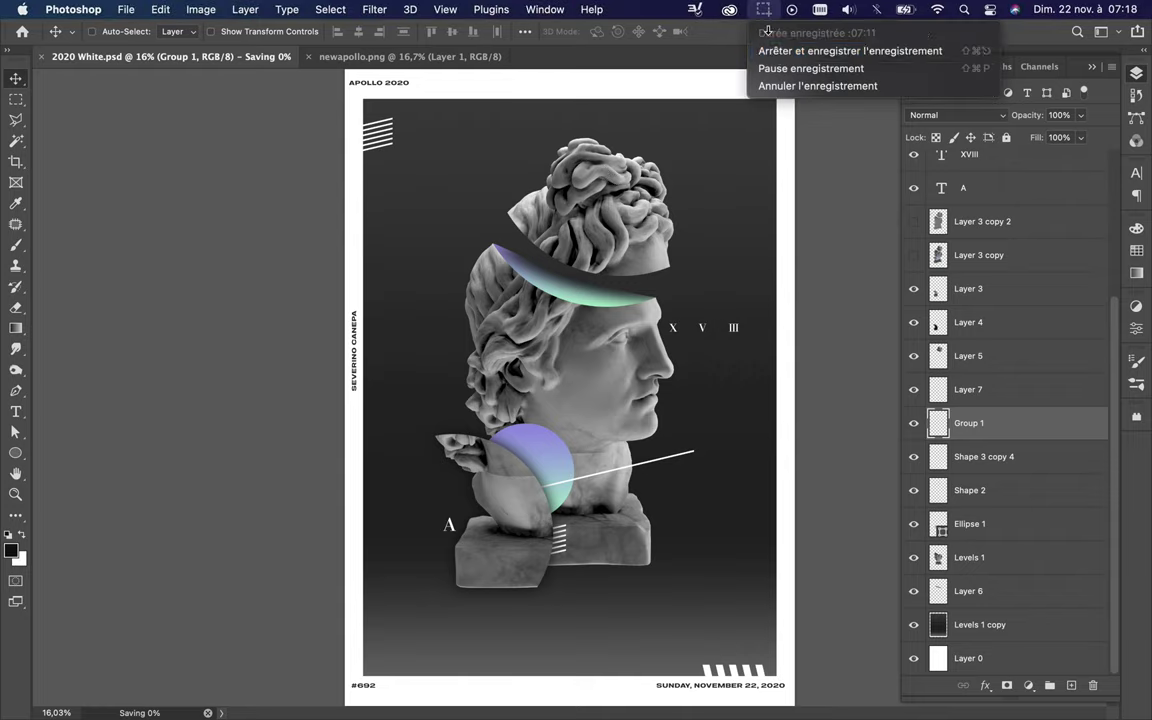